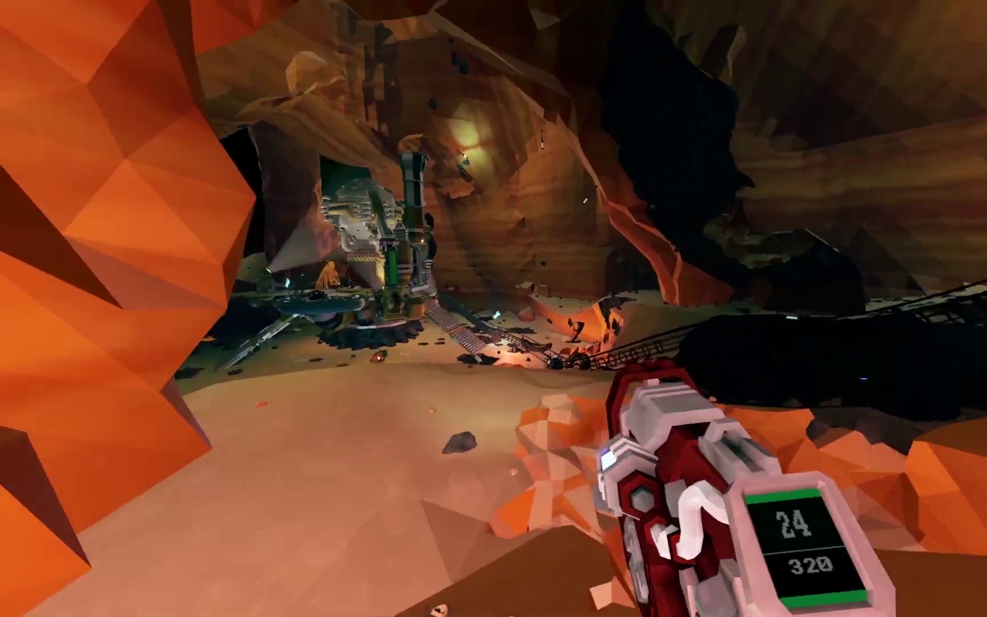
# - Cycle through the secondary weapon, primary weapon and laser pointer during the mission
pyautogui.press('2')
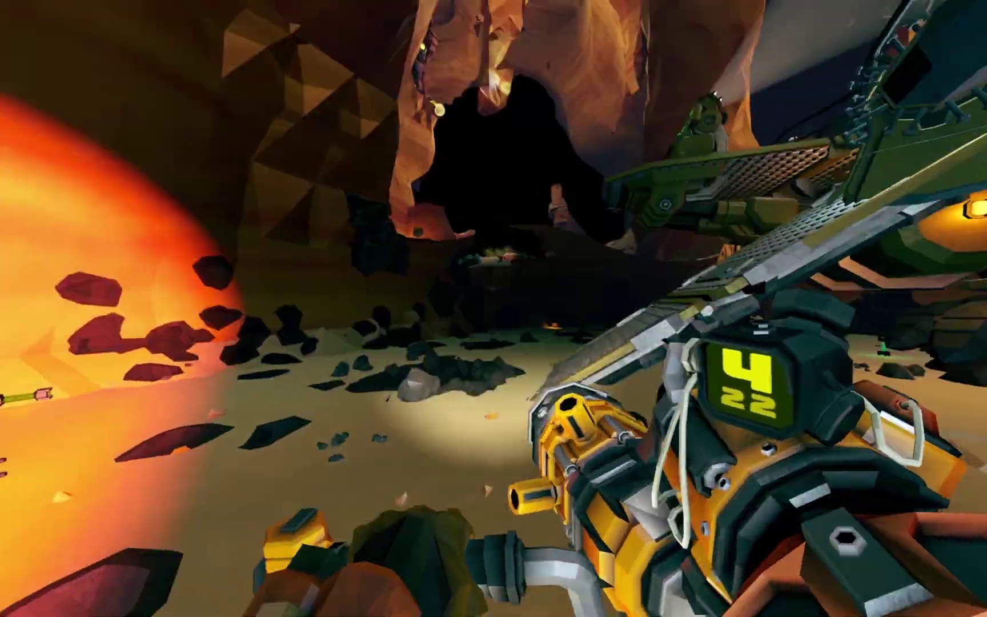
pyautogui.press('1')
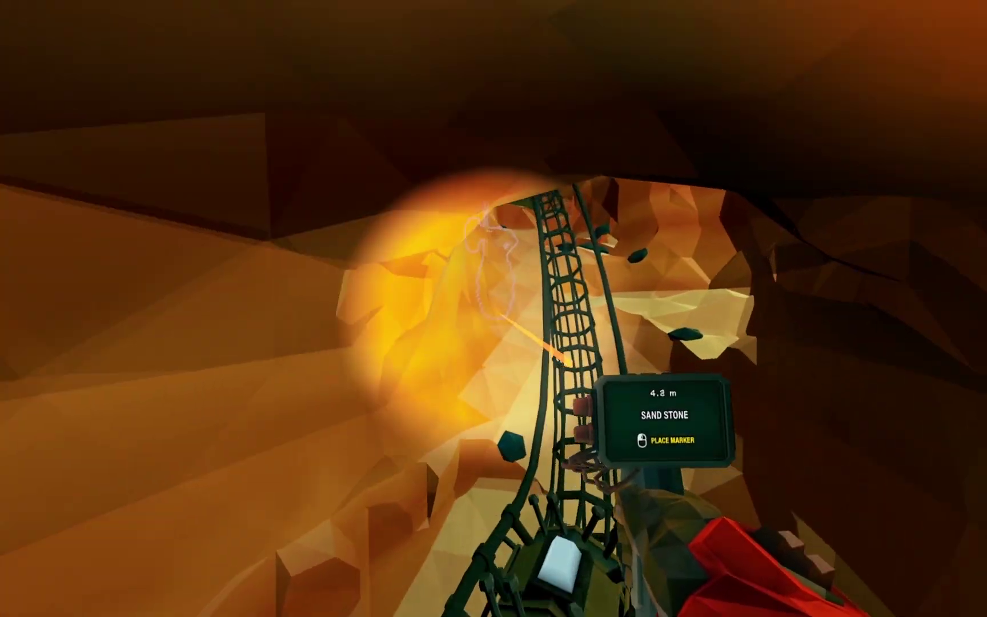
pyautogui.press('q')
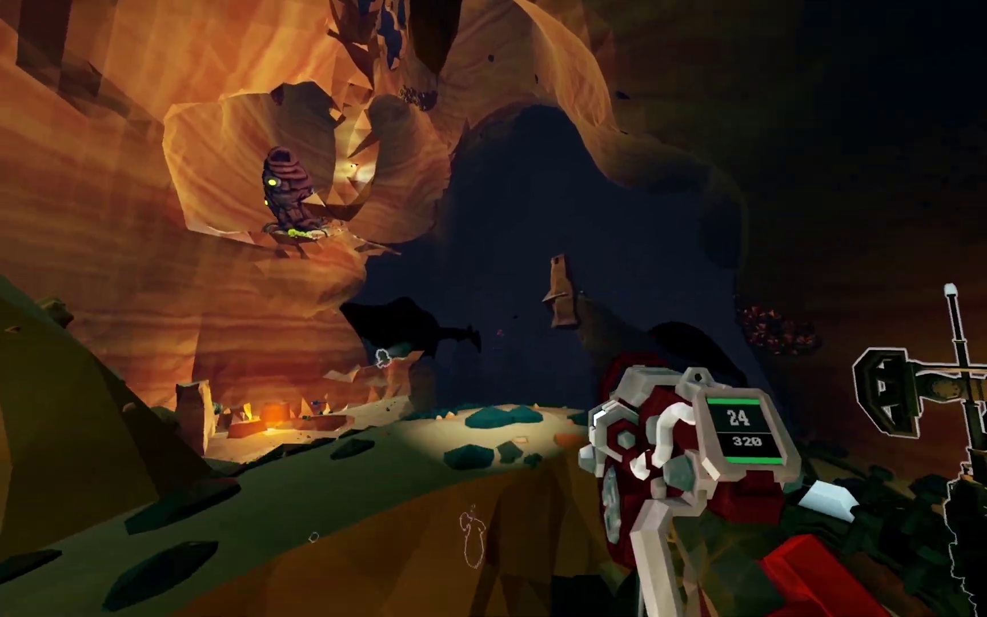
pyautogui.press('2')
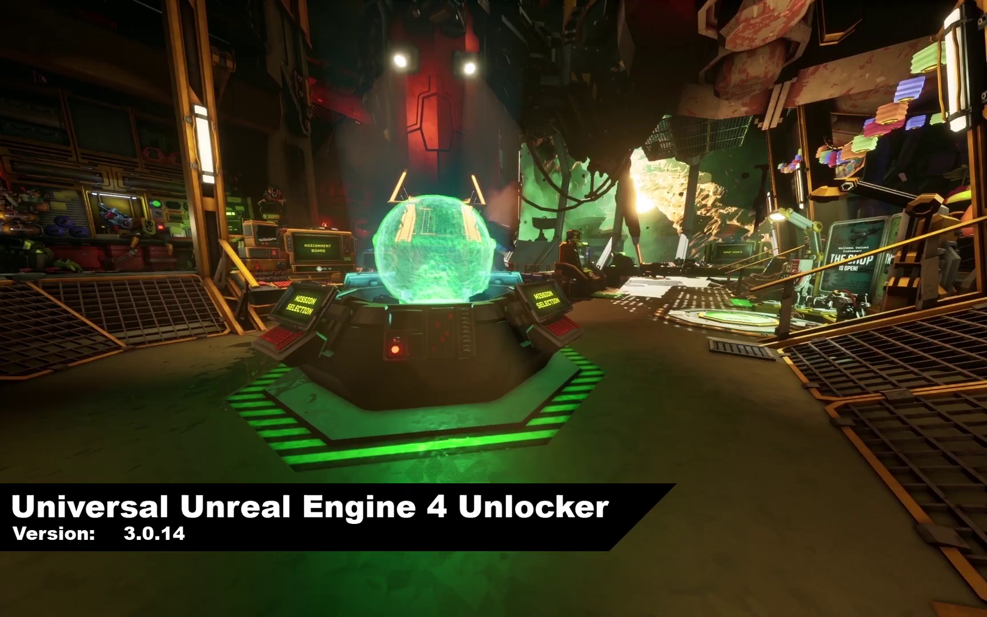
# - Open the game console on the way back to the space rig
pyautogui.press('`')
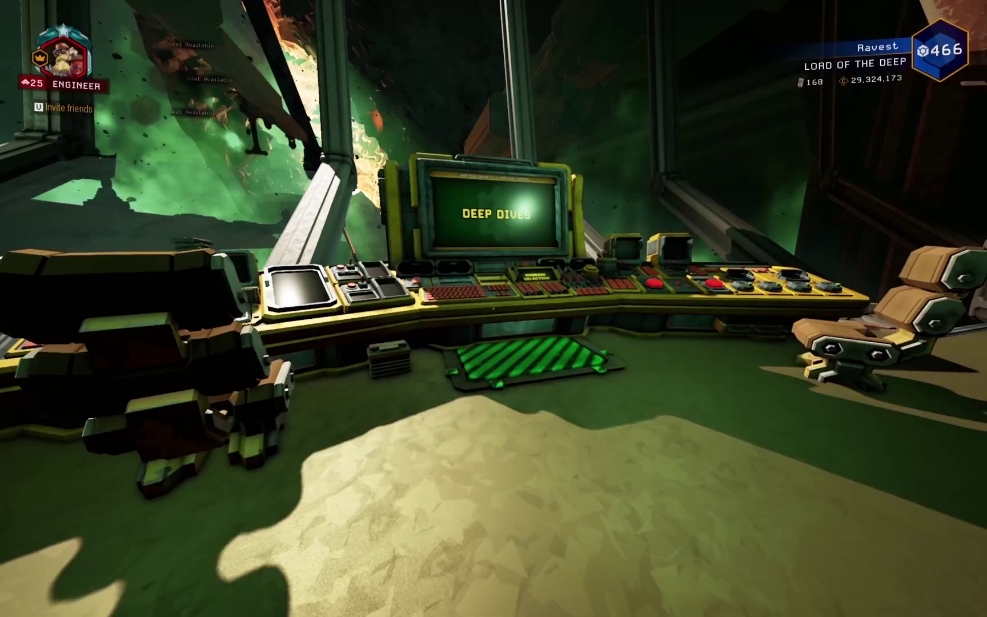
# - Choose the Elite Shattered Hideout deep dive and start the Weekly Core Hunt assignment
pyautogui.press('g')
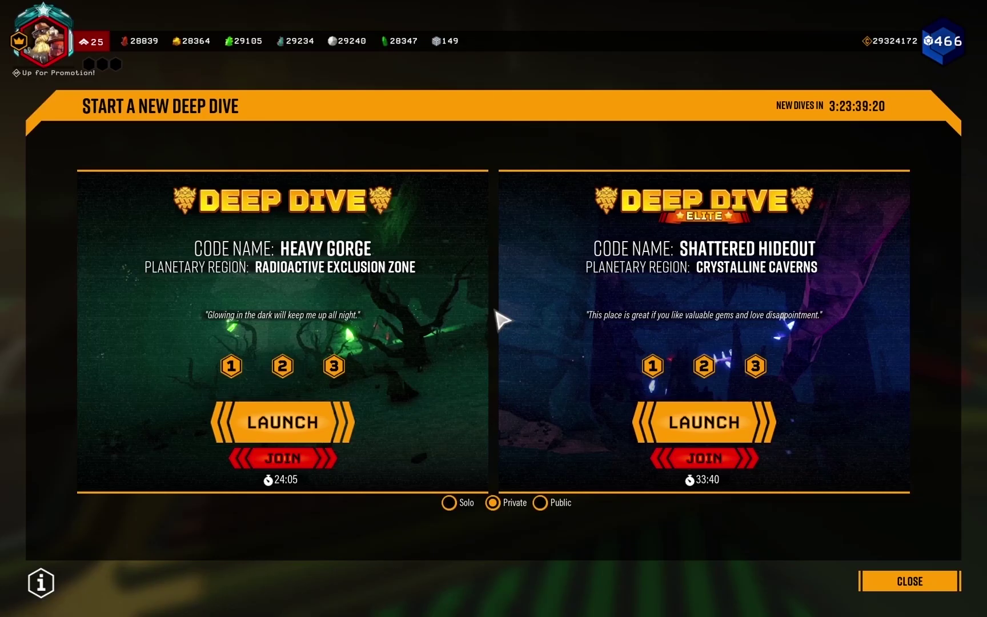
pyautogui.click(708, 432)
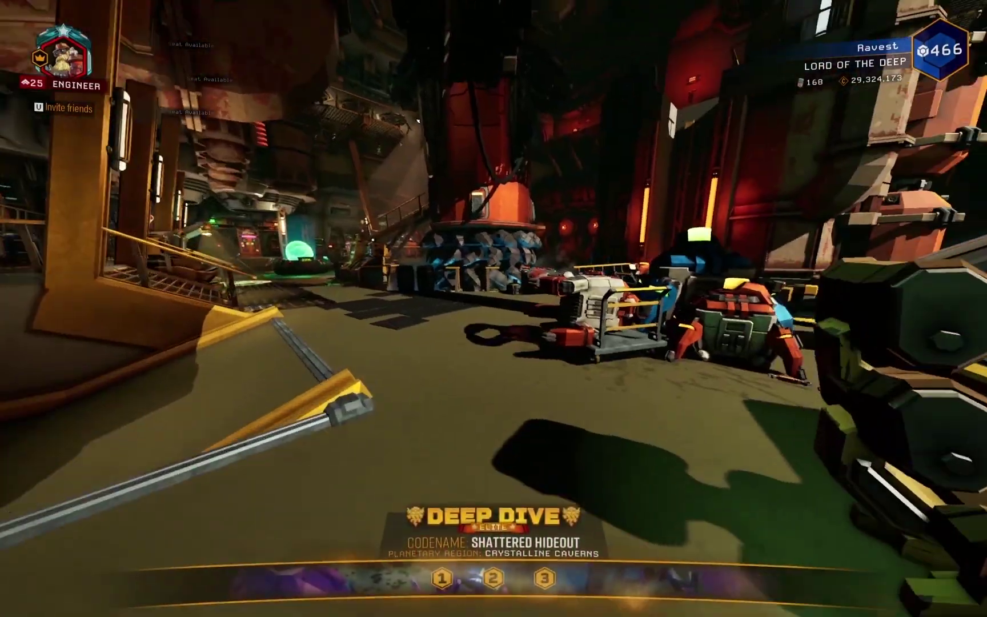
pyautogui.press('g')
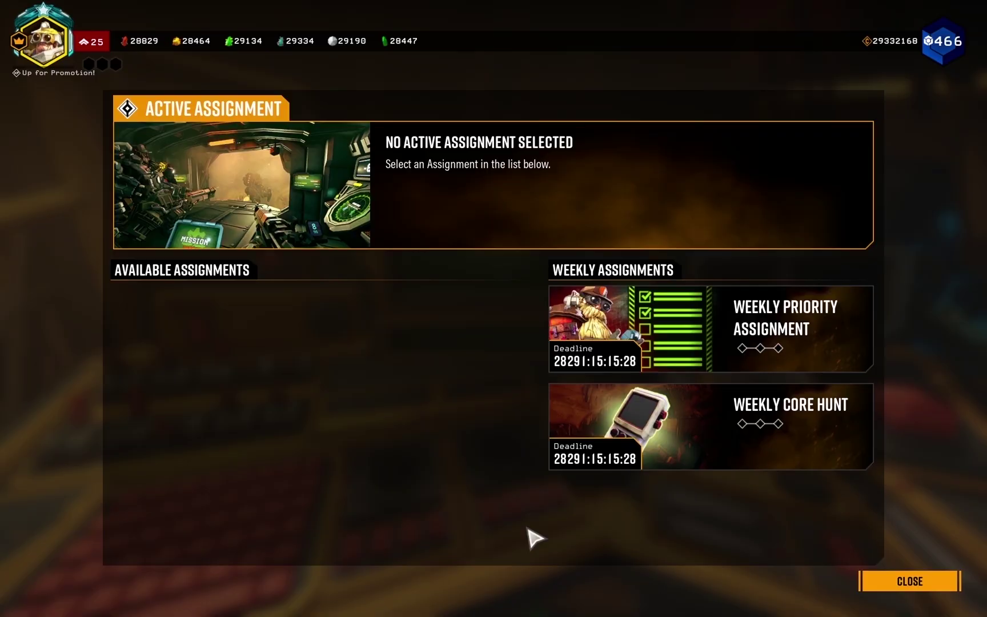
pyautogui.click(607, 467)
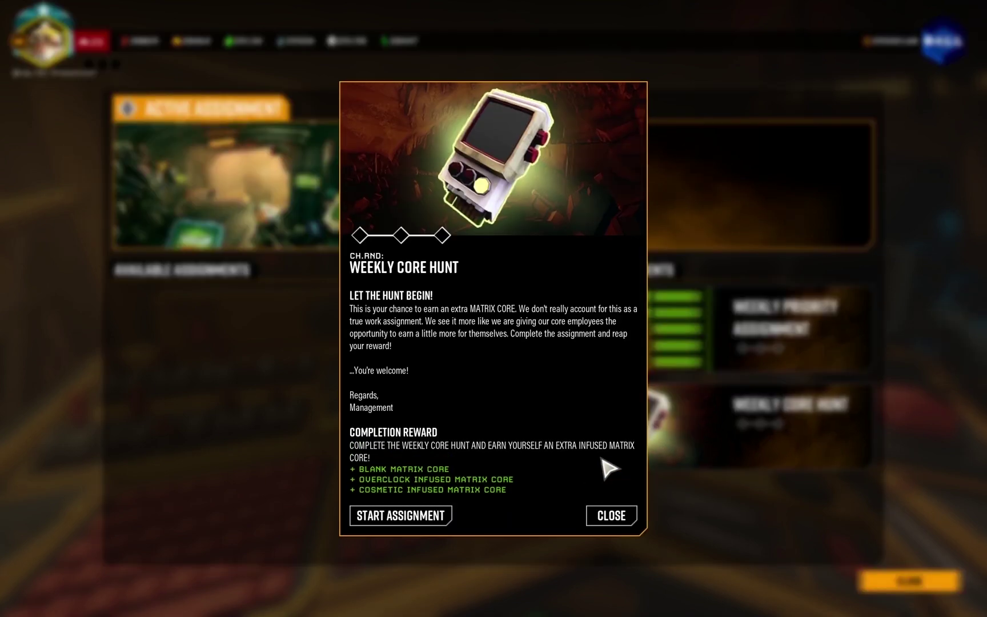
pyautogui.click(441, 517)
pyautogui.press('Escape')
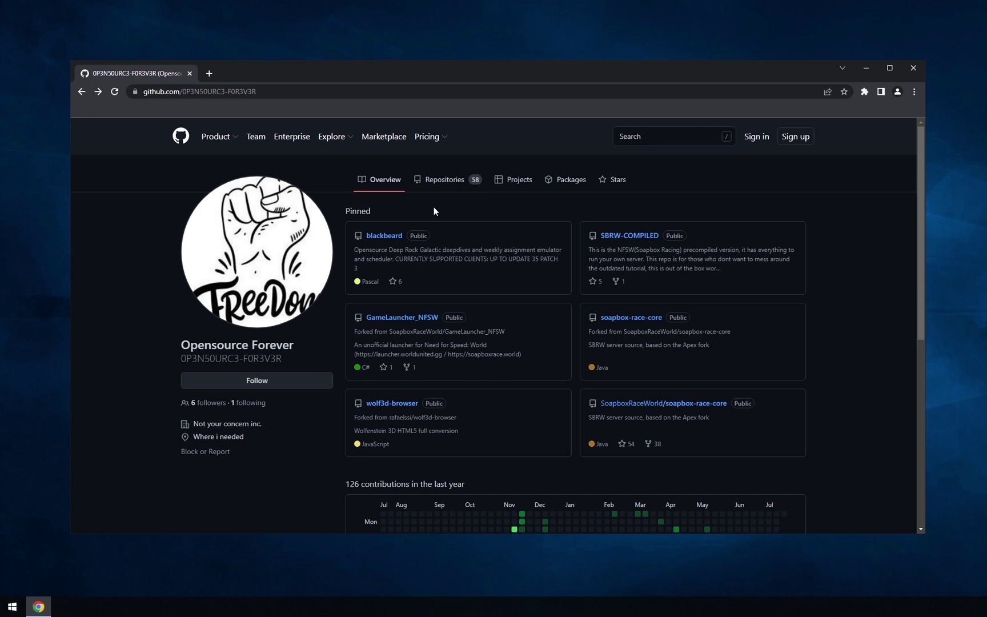
# - Open the pinned blackbeard repository from the GitHub profile
pyautogui.click(388, 237)
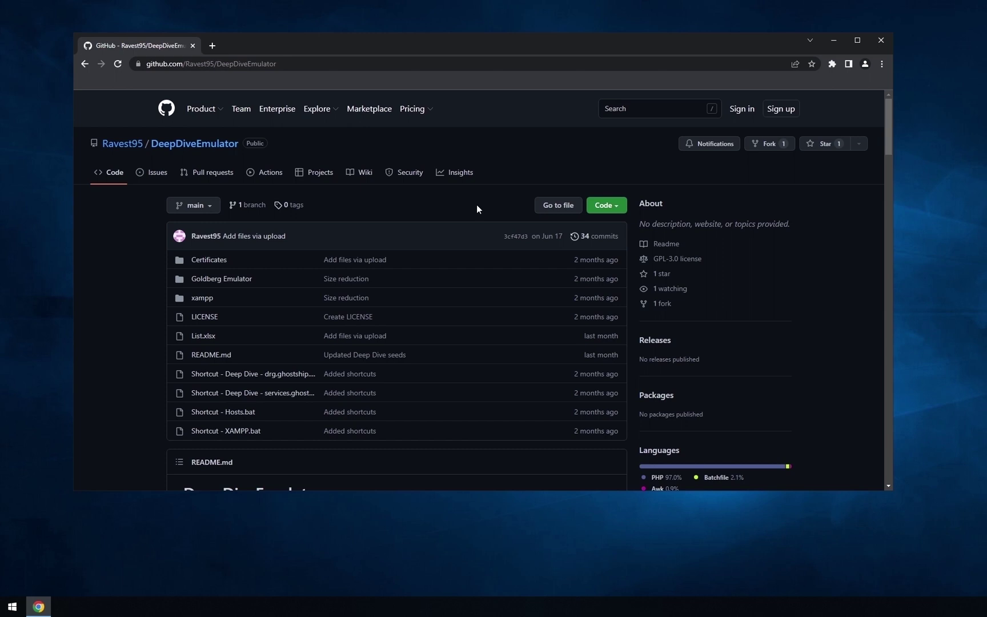
# - Download the repository as a ZIP and drag DeepDiveEmulator-main out of the opened archive
pyautogui.click(599, 205)
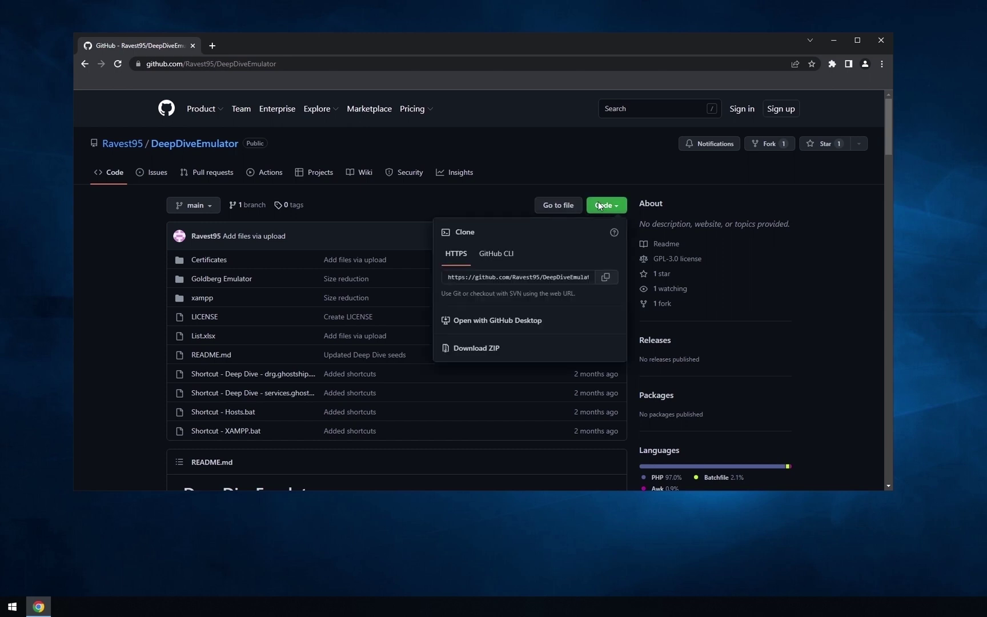
pyautogui.click(498, 348)
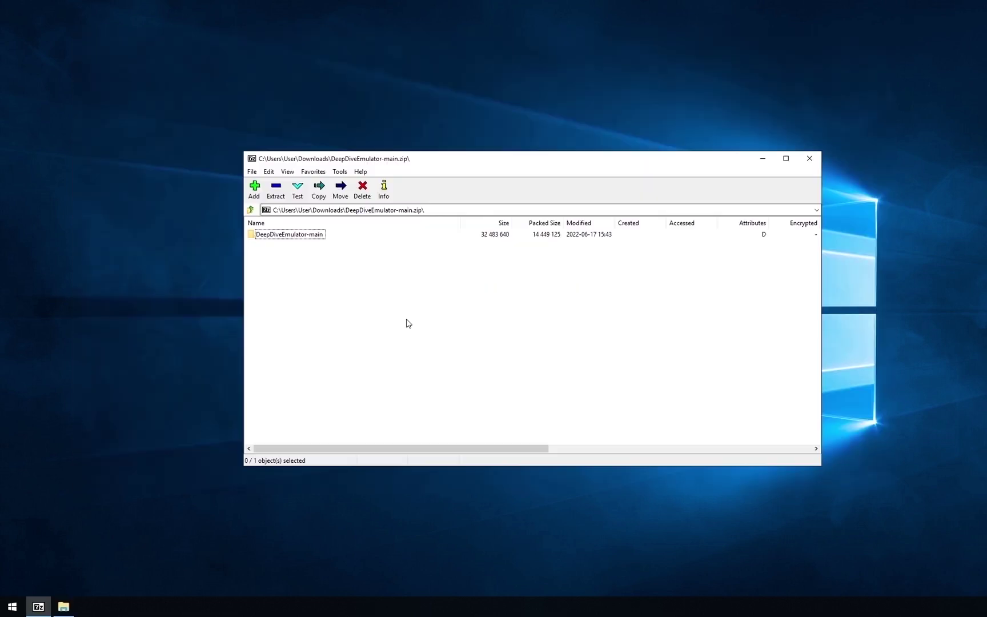
pyautogui.moveTo(275, 236); pyautogui.dragTo(311, 278)
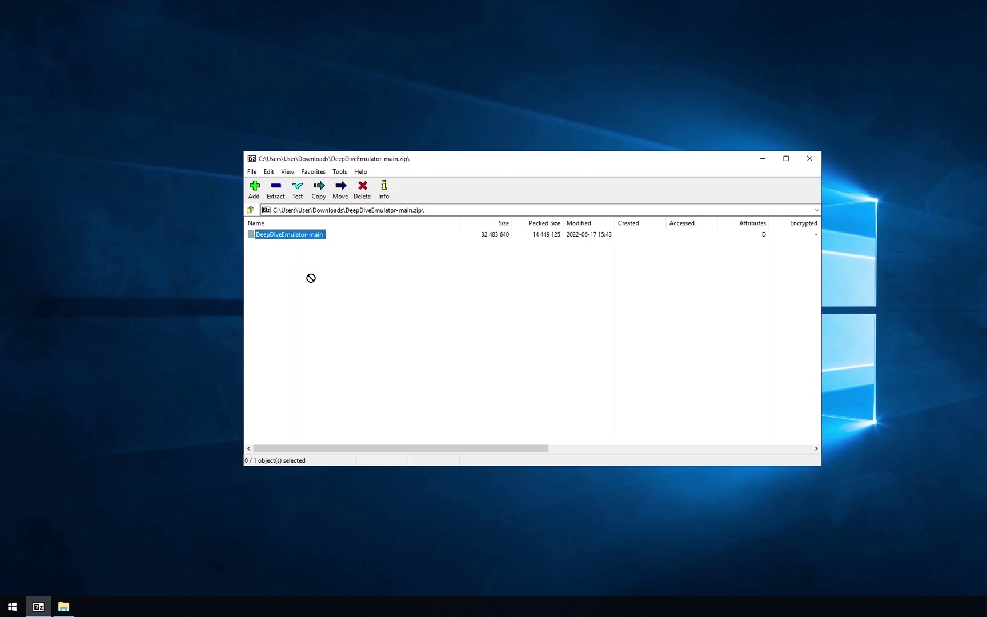
# - Extract the folder into D:\Games as 'Deep Rock Galactic - DeepDiveEmulator' and open its README.md
pyautogui.moveTo(60, 602); pyautogui.dragTo(151, 565)
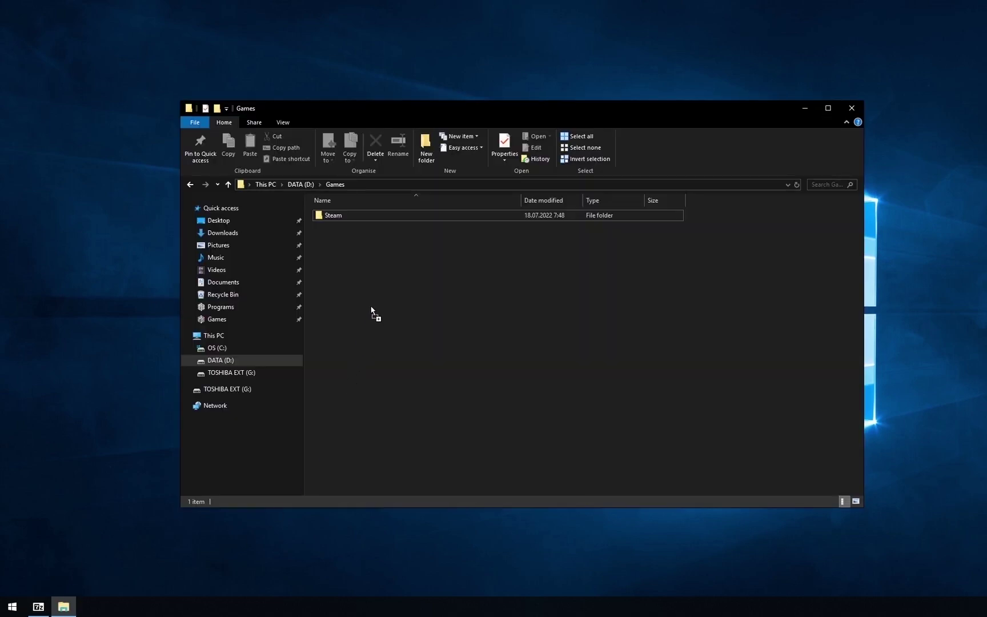
pyautogui.moveTo(371, 308); pyautogui.dragTo(373, 296)
pyautogui.rightClick(360, 216)
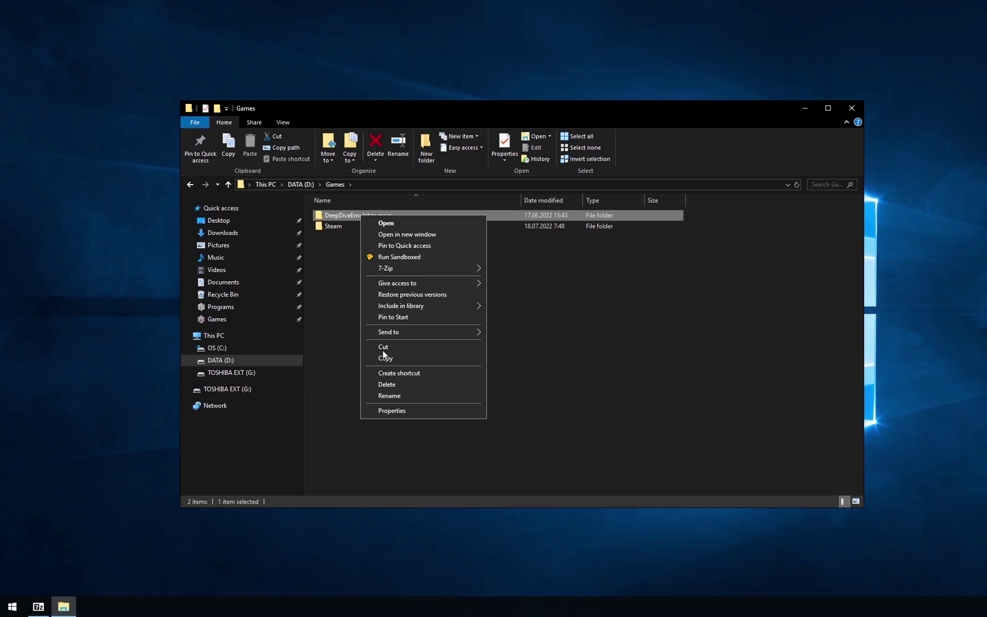
pyautogui.click(384, 395)
pyautogui.write('Deep R')
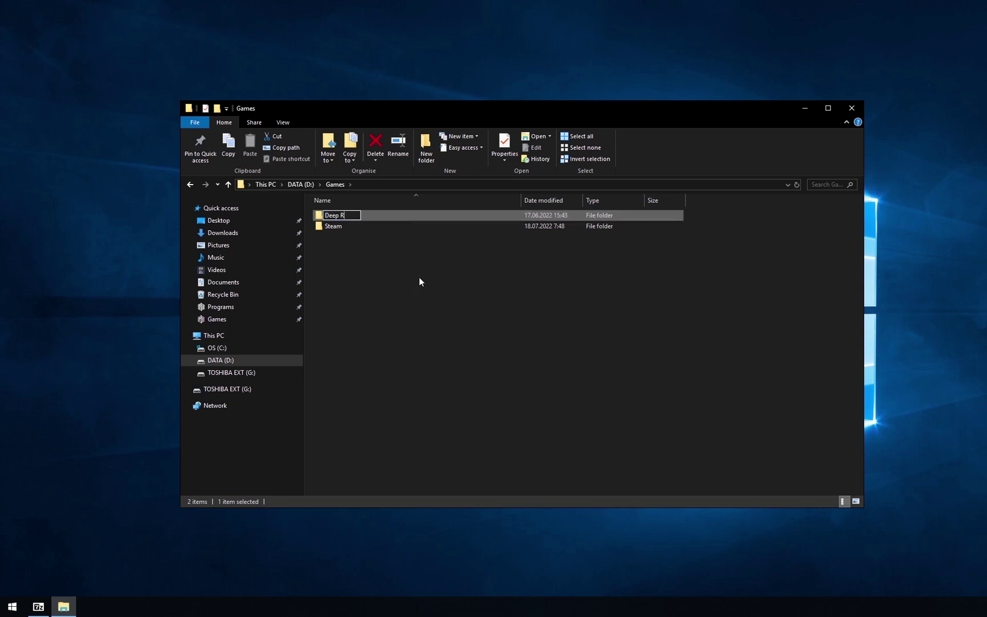
pyautogui.write('ock Galactic - DeepDiveEmulator')
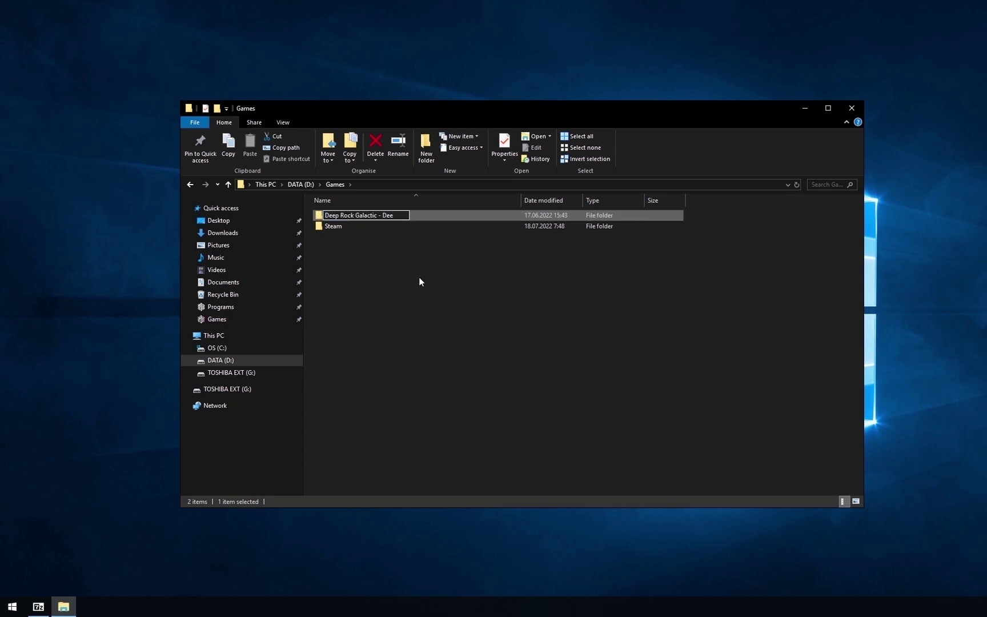
pyautogui.press('Return')
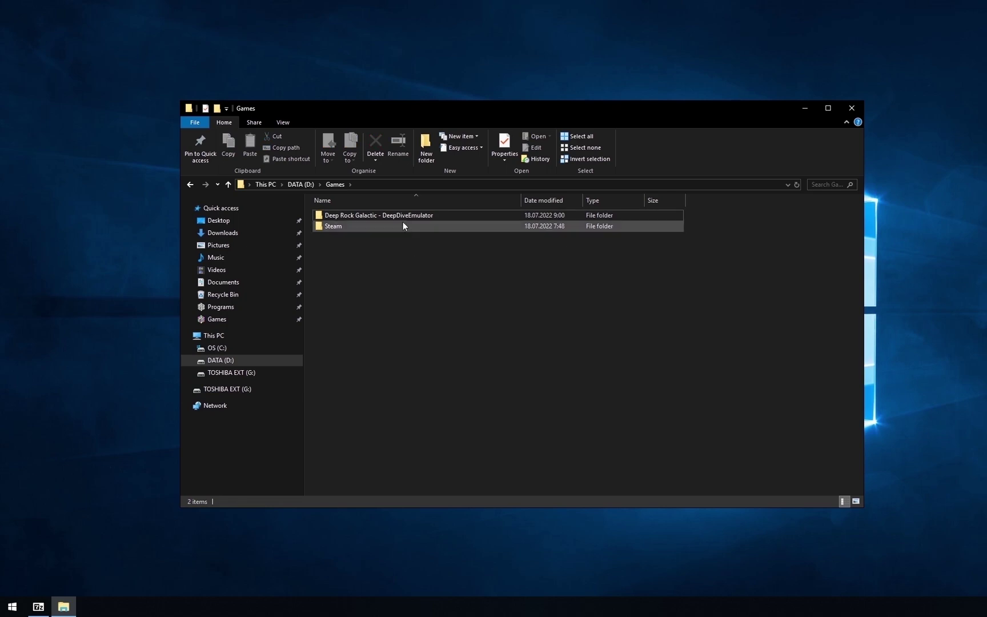
pyautogui.doubleClick(401, 216)
pyautogui.doubleClick(372, 275)
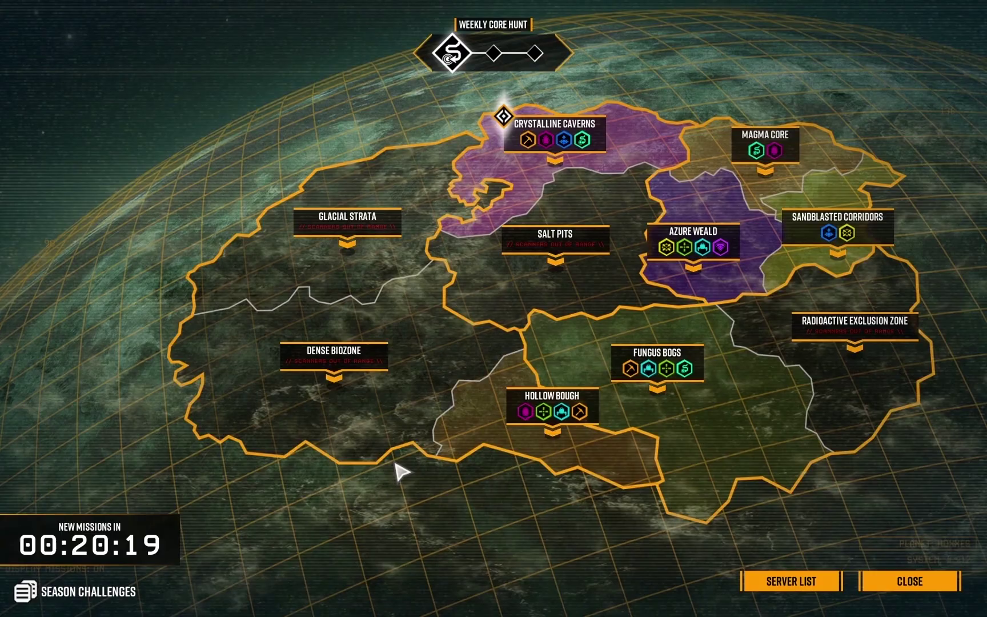
# - Inspect the Fearless Border mission in Crystalline Caverns, then bring up the deep dive selection menu
pyautogui.click(539, 157)
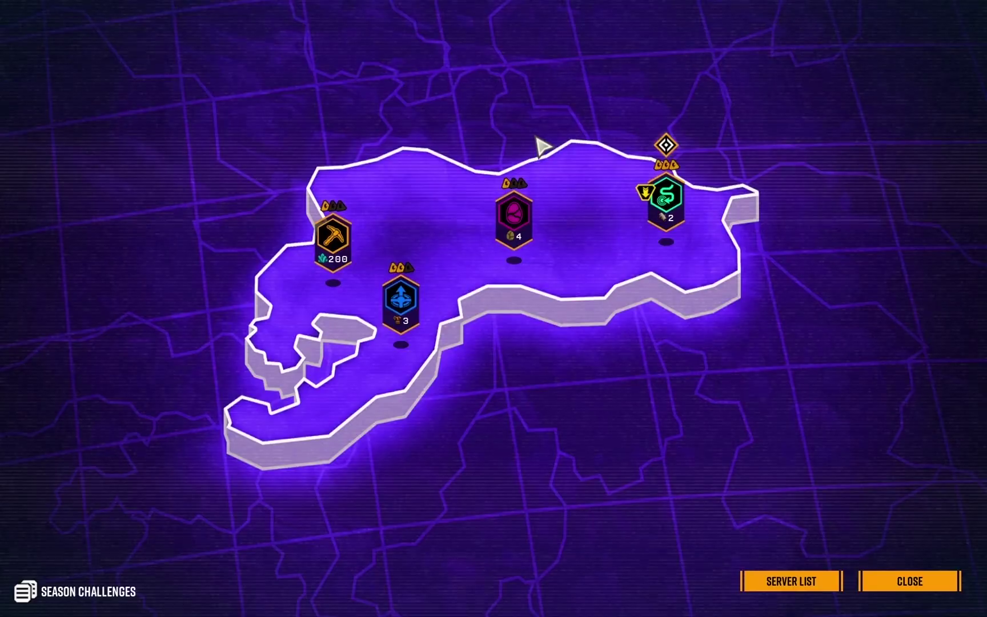
pyautogui.click(672, 205)
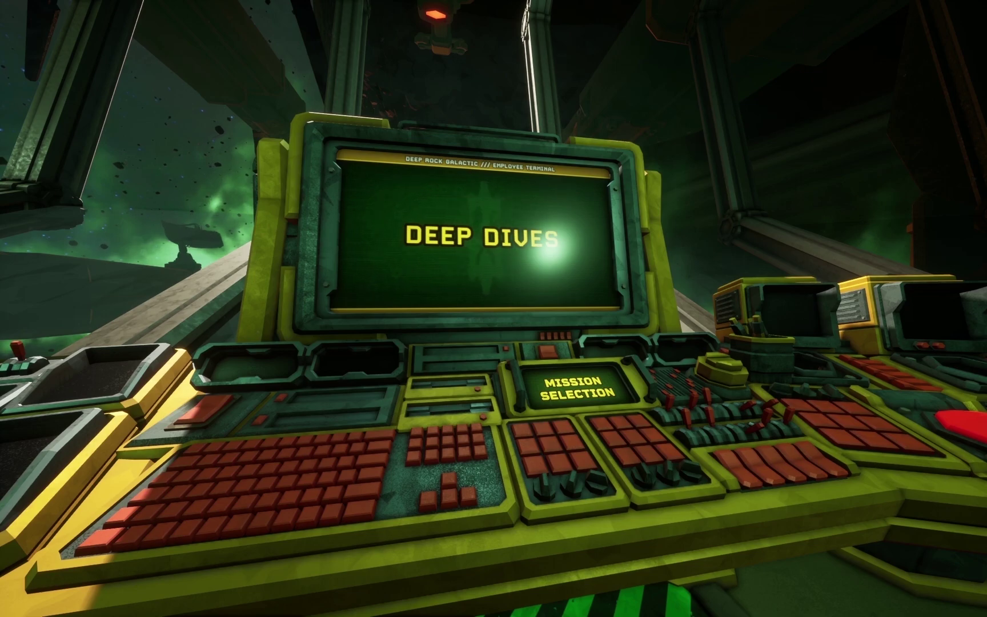
pyautogui.press('e')
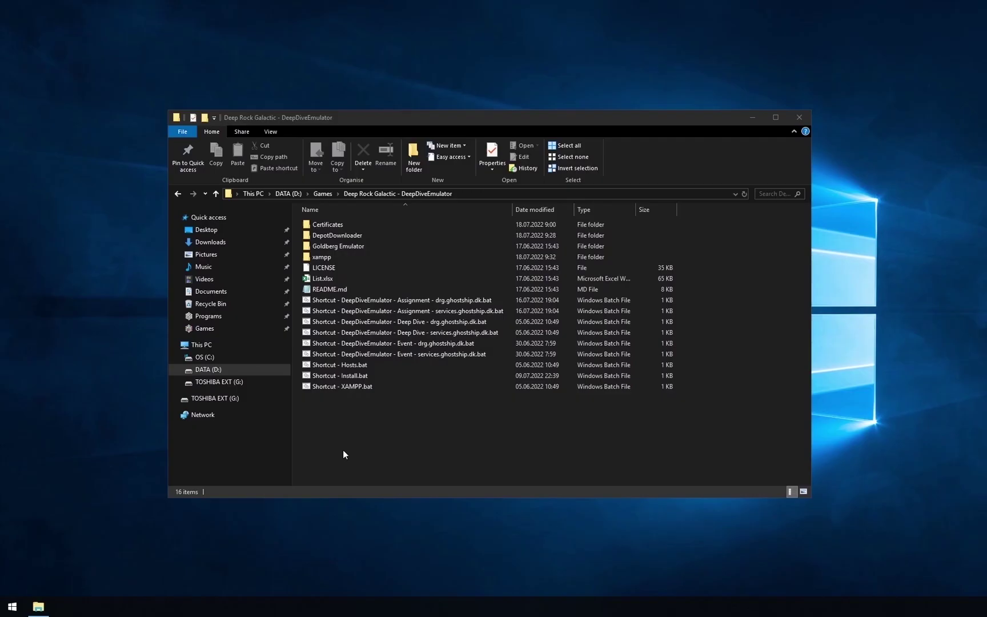
# - Open Shortcut - Hosts.bat with Notepad
pyautogui.click(340, 366)
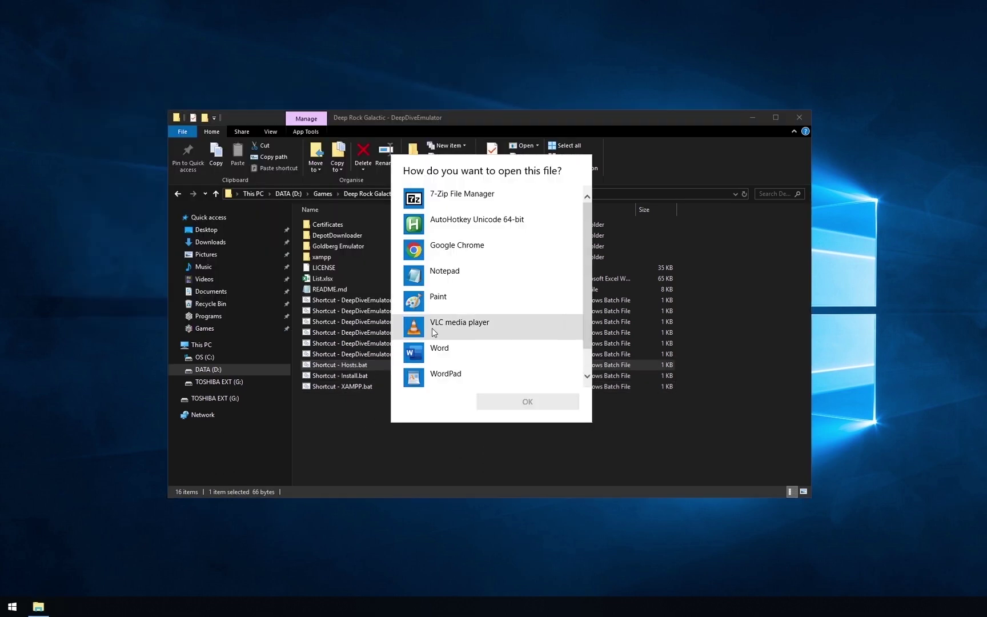
pyautogui.click(448, 279)
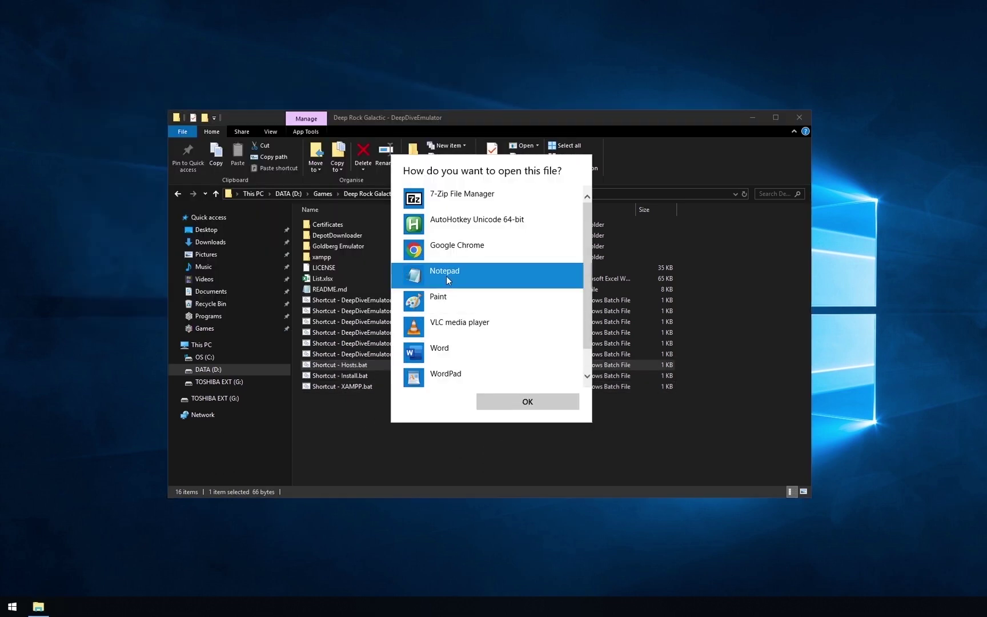
# - Append the two ghostship.dk 127.0.0.1 entries to the hosts file and save it
pyautogui.click(506, 396)
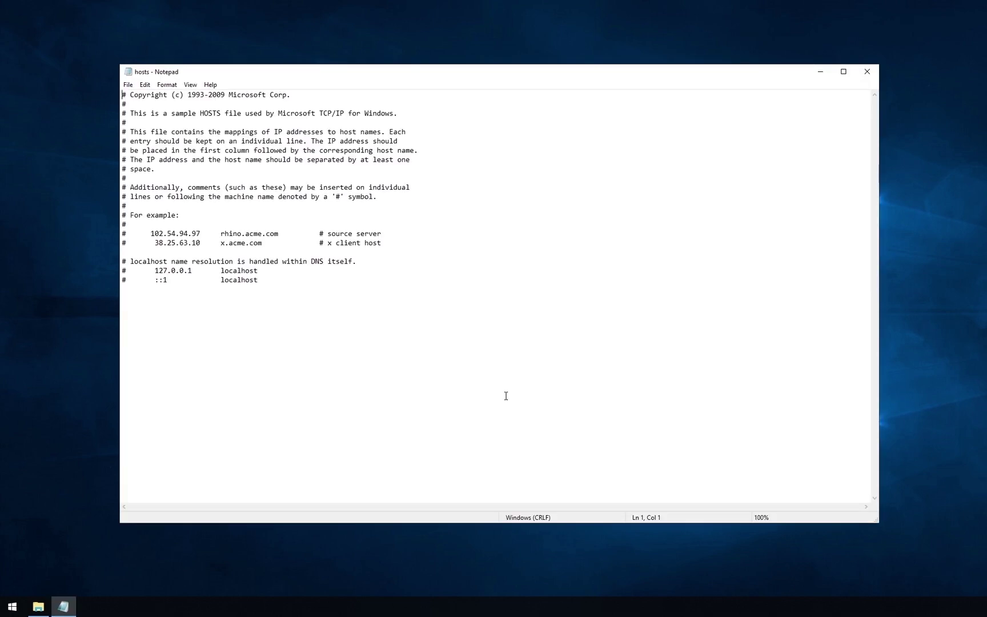
pyautogui.click(505, 396)
pyautogui.write('127.0.0.1\tdrg.ghostship.dk 127.0.0.1\tservices.ghostship.dk')
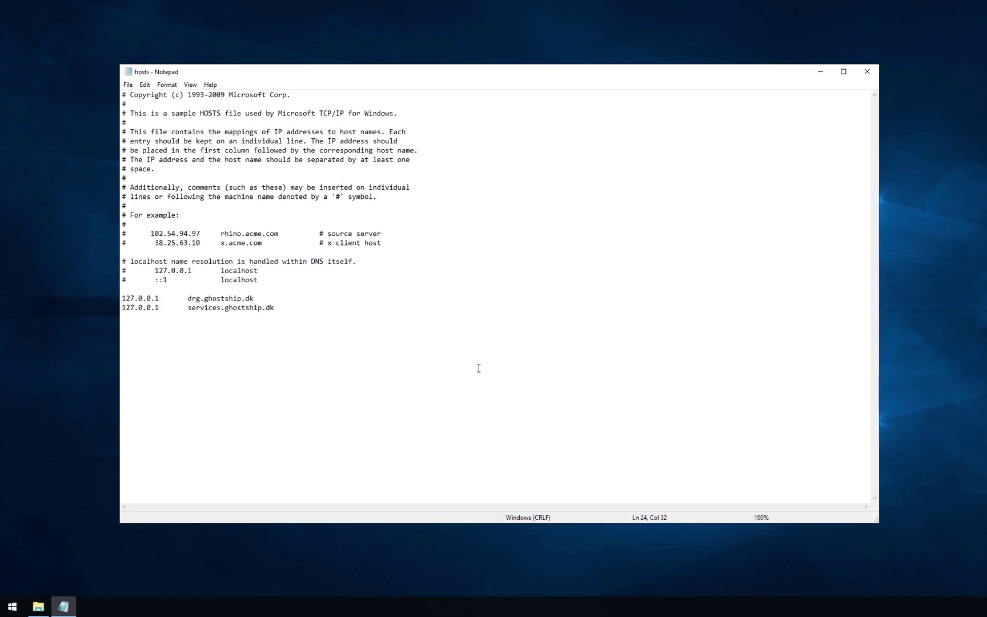
pyautogui.click(128, 86)
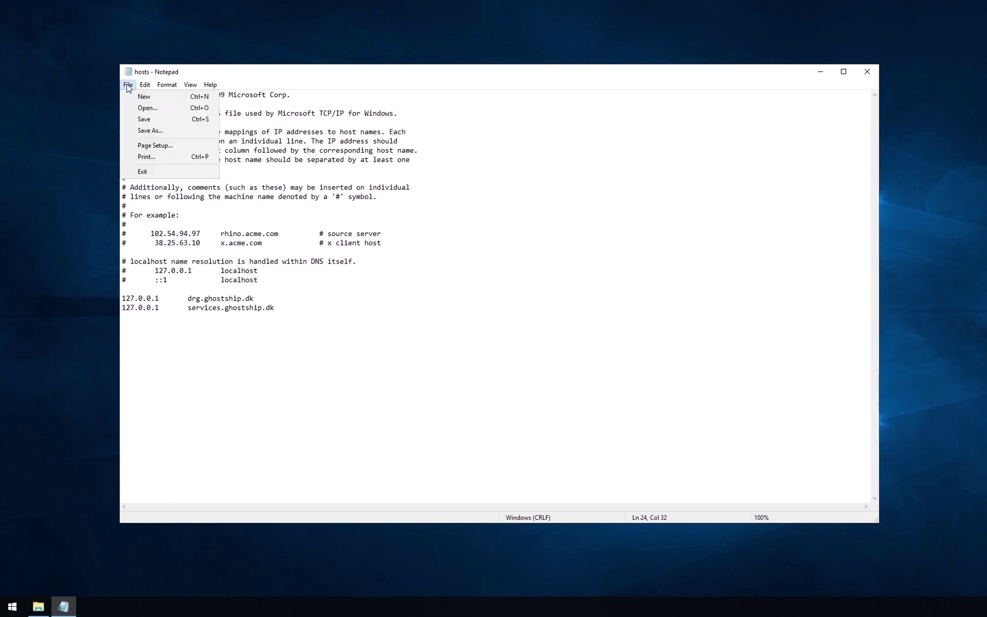
pyautogui.click(144, 119)
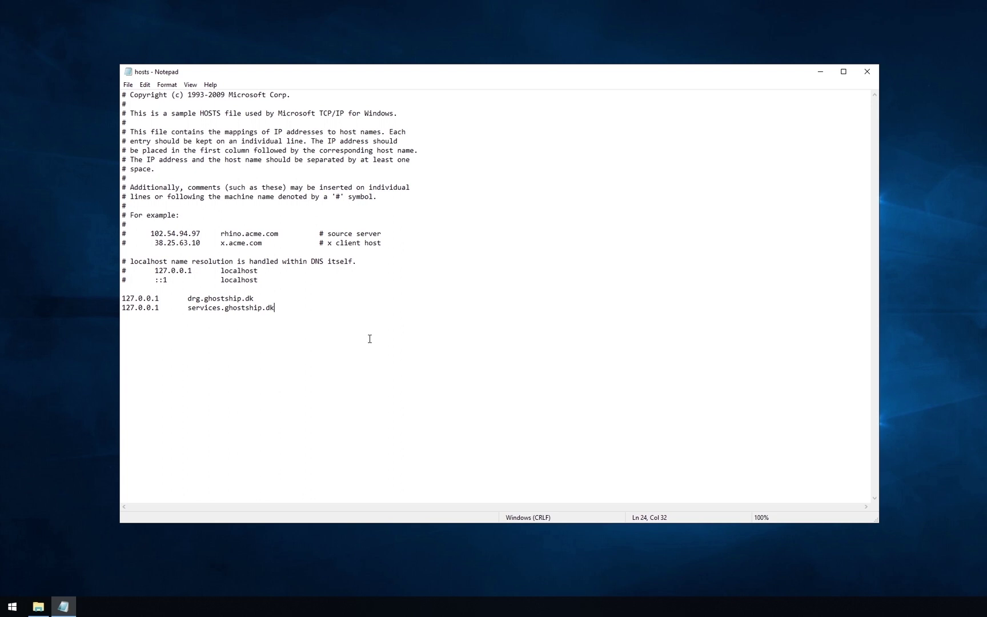
# - Comment out and delete both ghostship.dk lines, then close Notepad
pyautogui.click(122, 298)
pyautogui.write('#')
pyautogui.click(122, 308)
pyautogui.write('#')
pyautogui.moveTo(282, 307); pyautogui.dragTo(279, 288)
pyautogui.press('BackSpace')
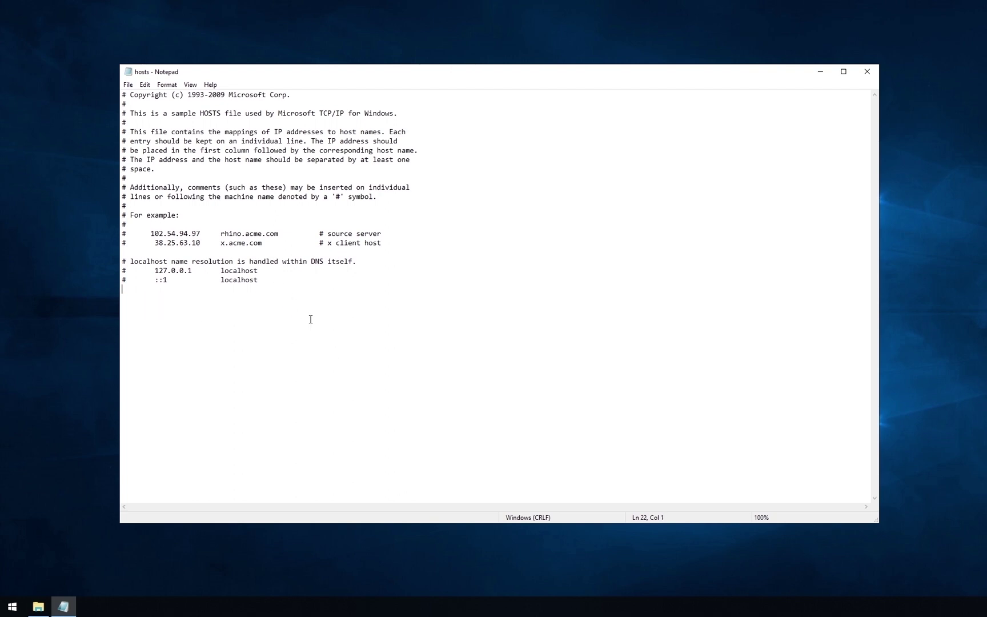
pyautogui.hotkey('alt', 'F4')
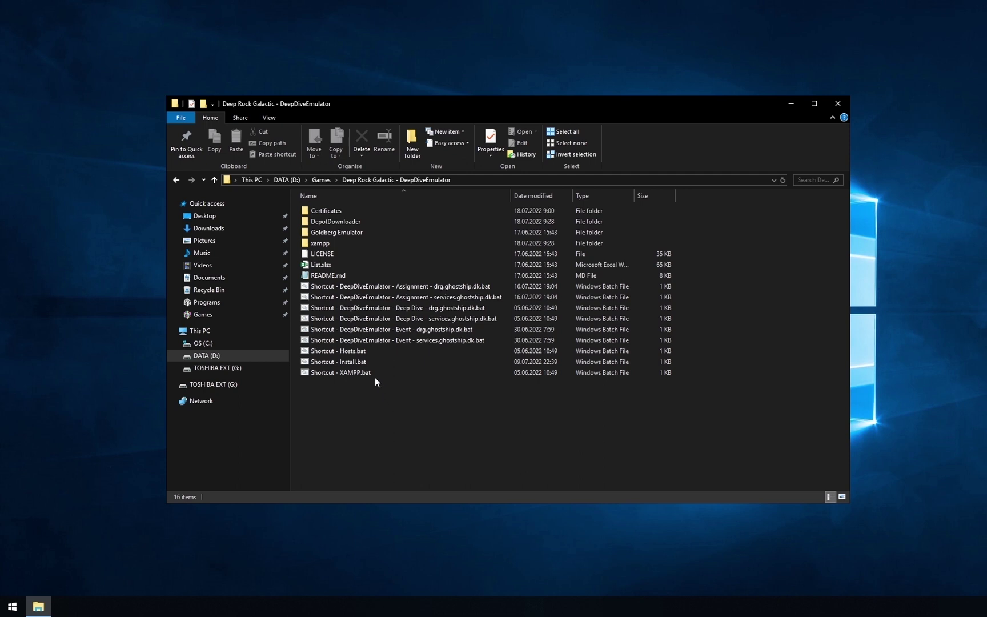
# - Run Shortcut - Install.bat and close the XAMPP setup console once it finishes
pyautogui.click(359, 361)
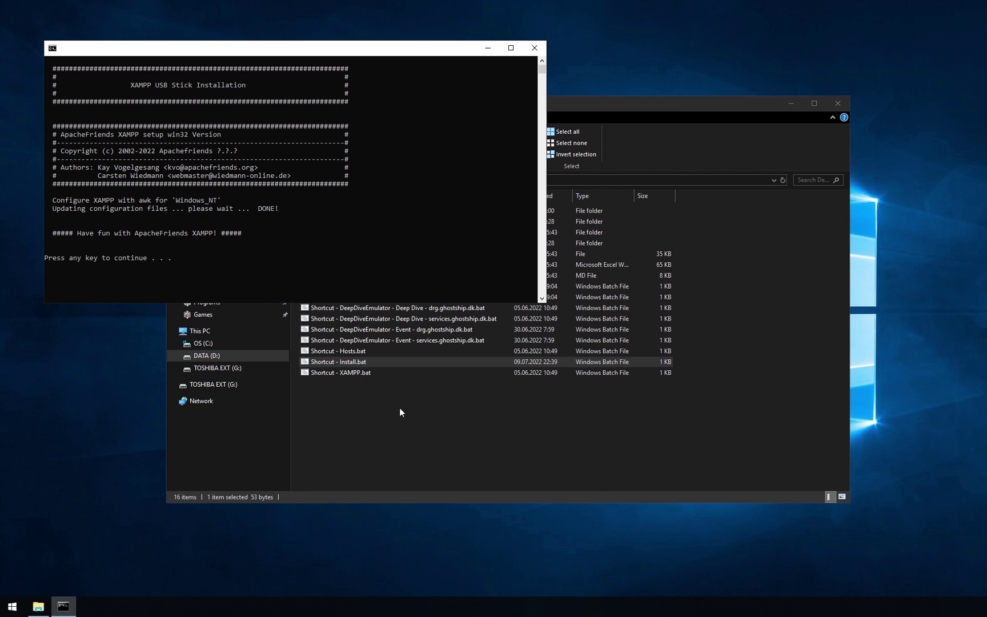
pyautogui.press('Return')
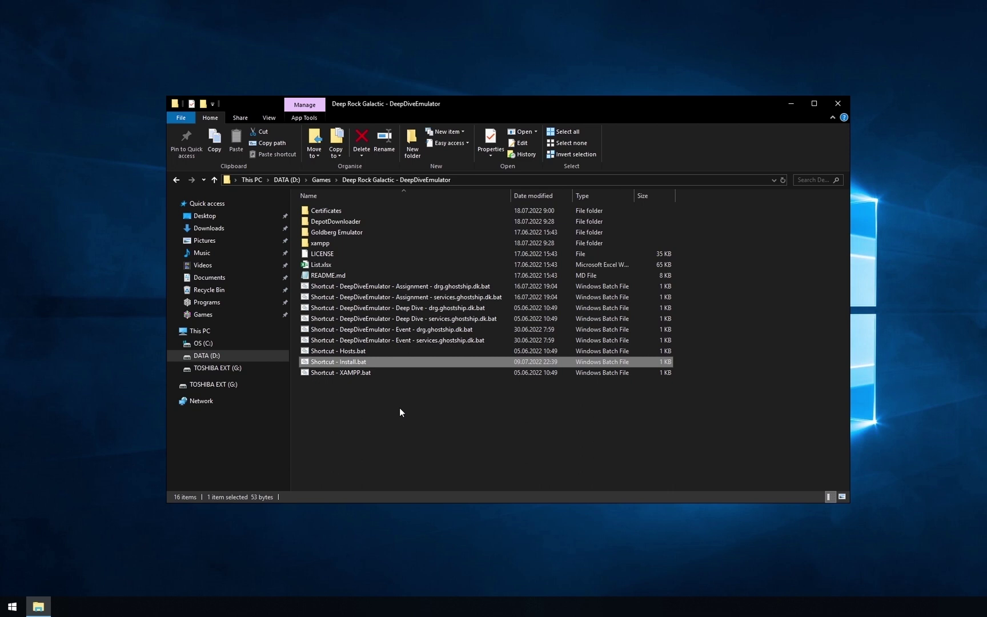
# - Install drg.ghostship.dk.crt into Trusted Root Certification Authorities for the current user
pyautogui.doubleClick(330, 211)
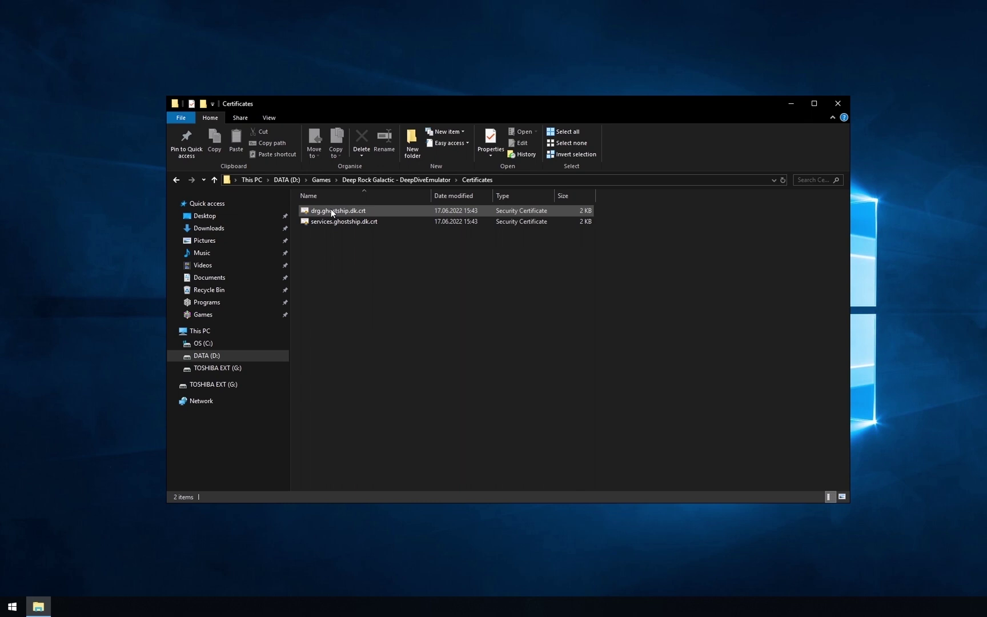
pyautogui.doubleClick(331, 209)
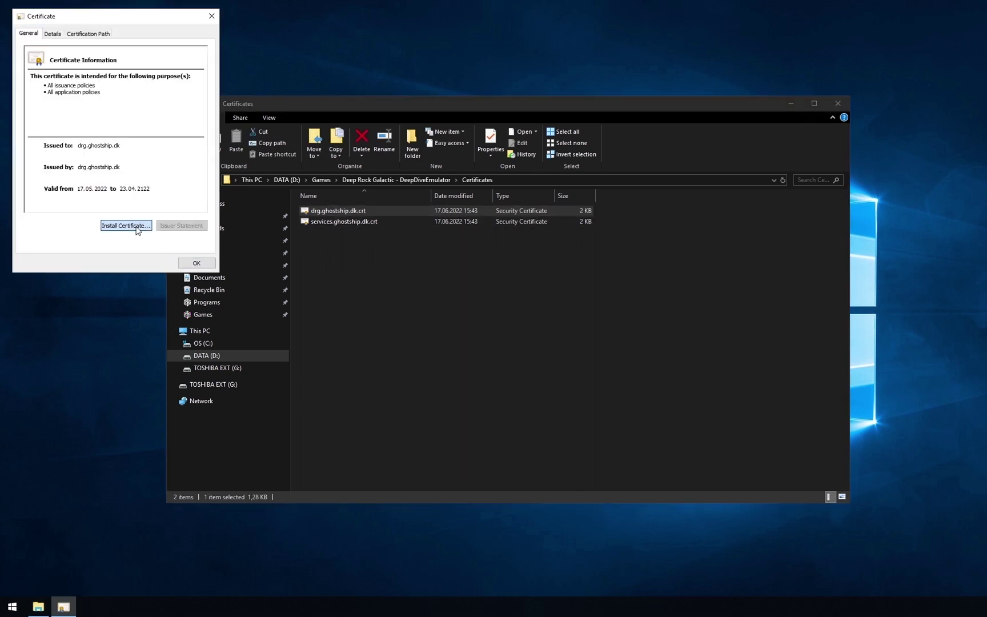
pyautogui.click(136, 227)
pyautogui.click(213, 267)
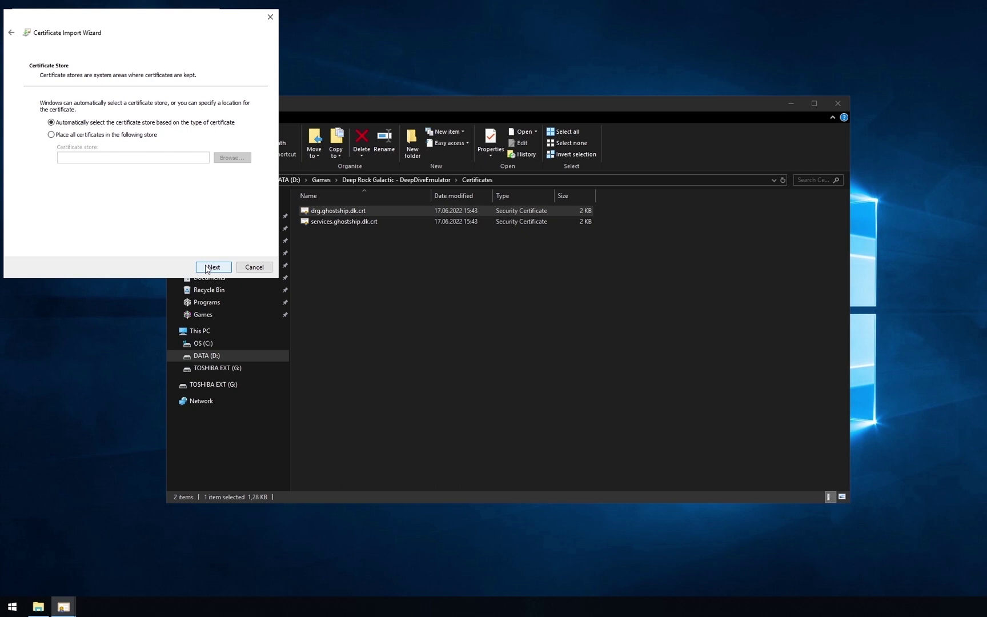
pyautogui.click(58, 135)
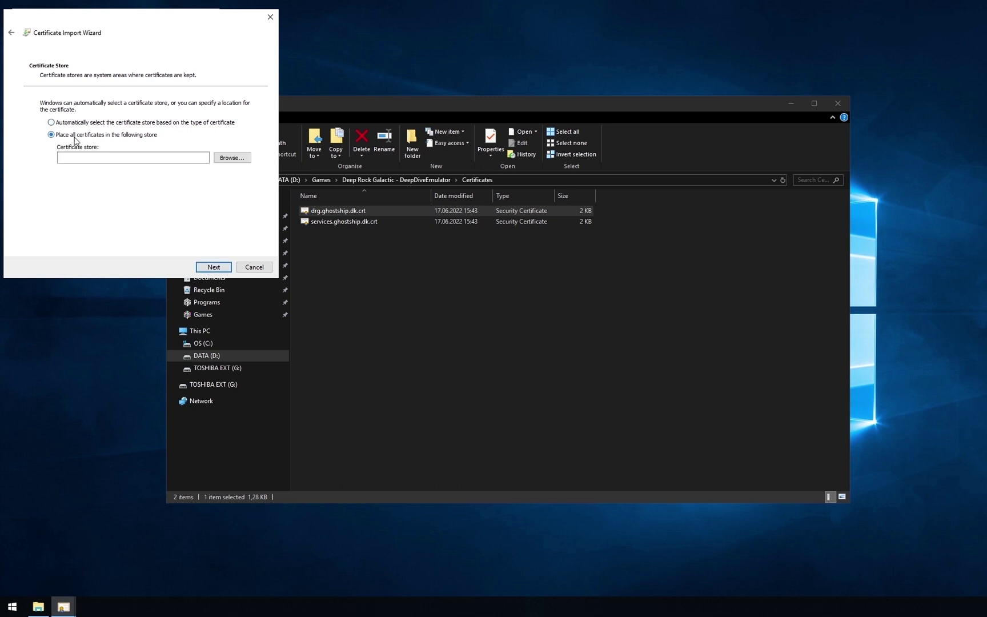
pyautogui.click(229, 158)
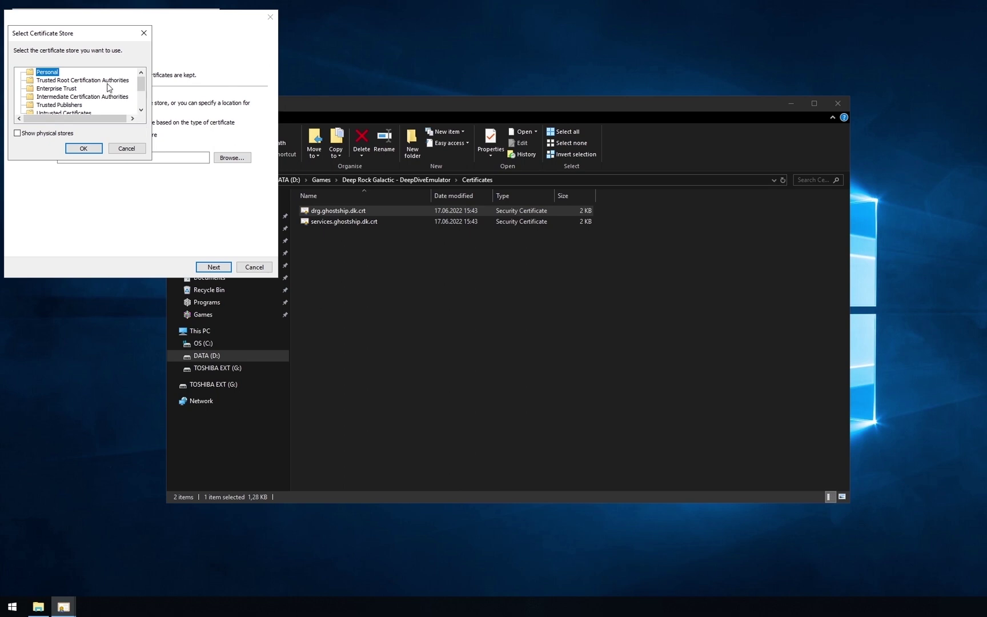
pyautogui.click(106, 80)
pyautogui.click(87, 147)
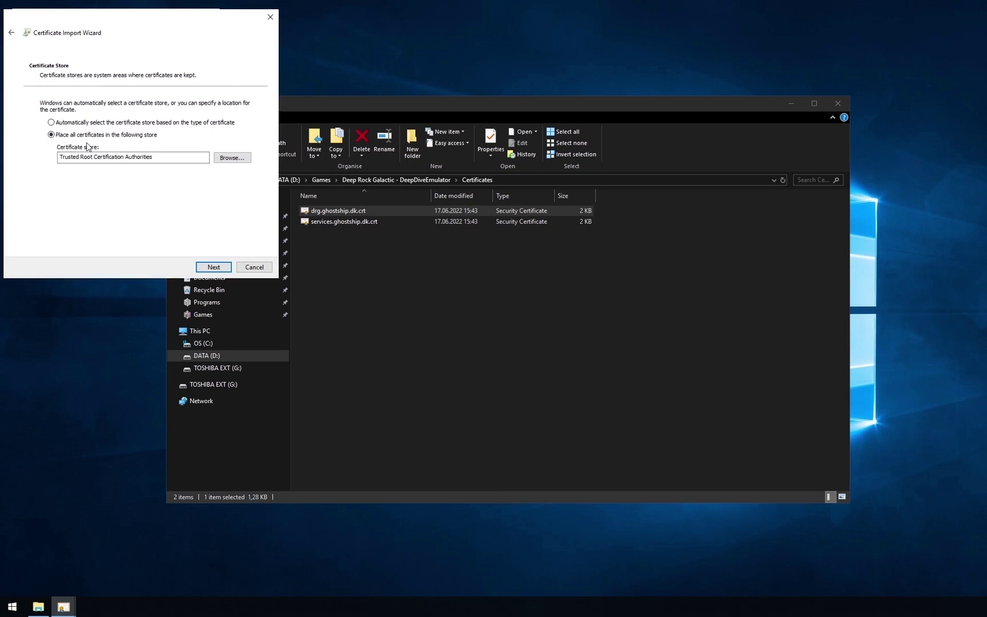
pyautogui.click(209, 268)
pyautogui.click(210, 267)
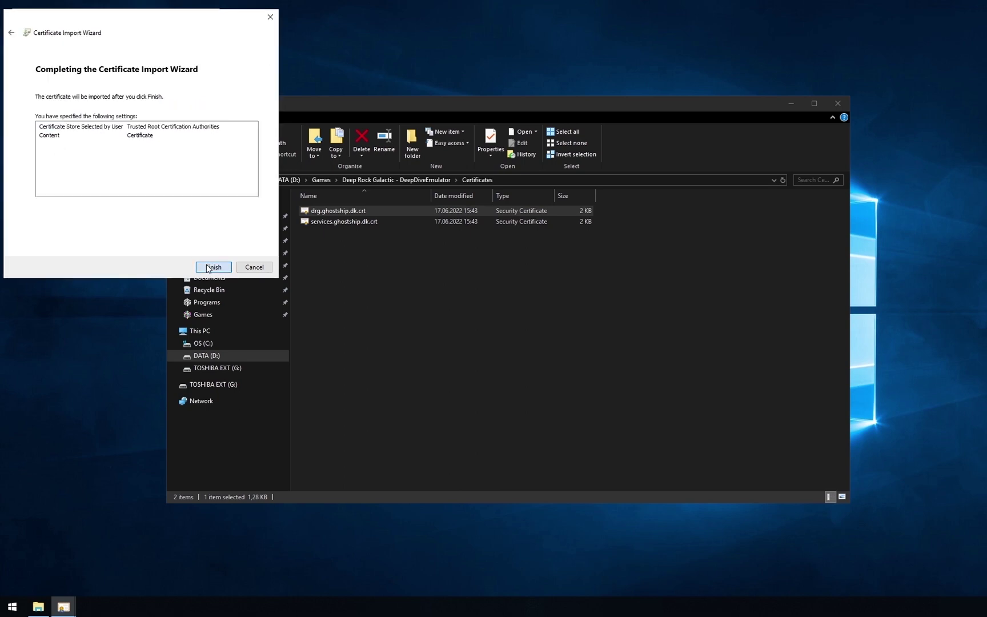
pyautogui.click(523, 340)
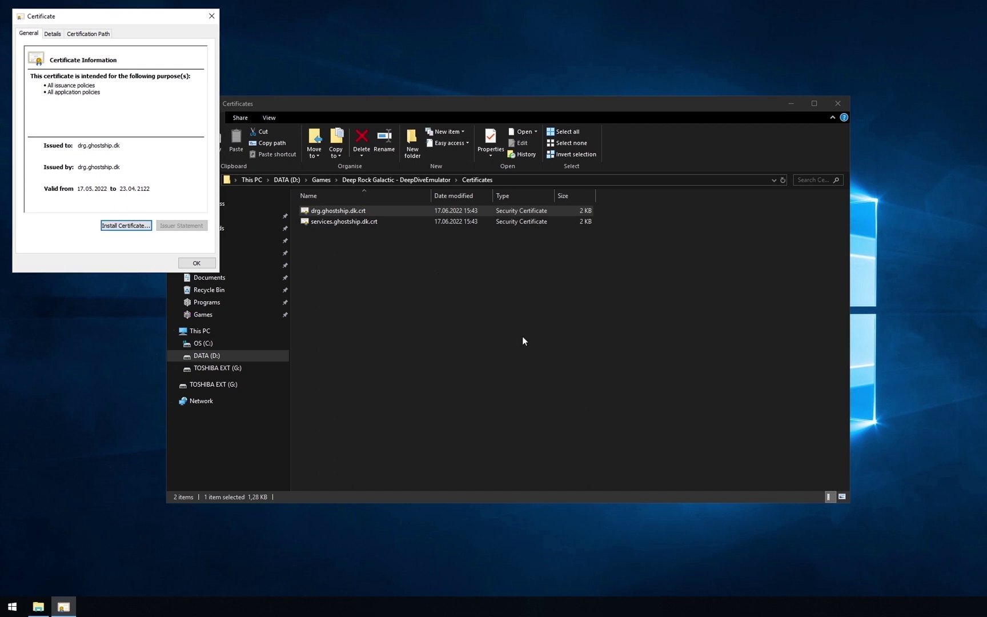
# - Install the same certificate into Trusted Root Certification Authorities for the Local Machine
pyautogui.click(126, 226)
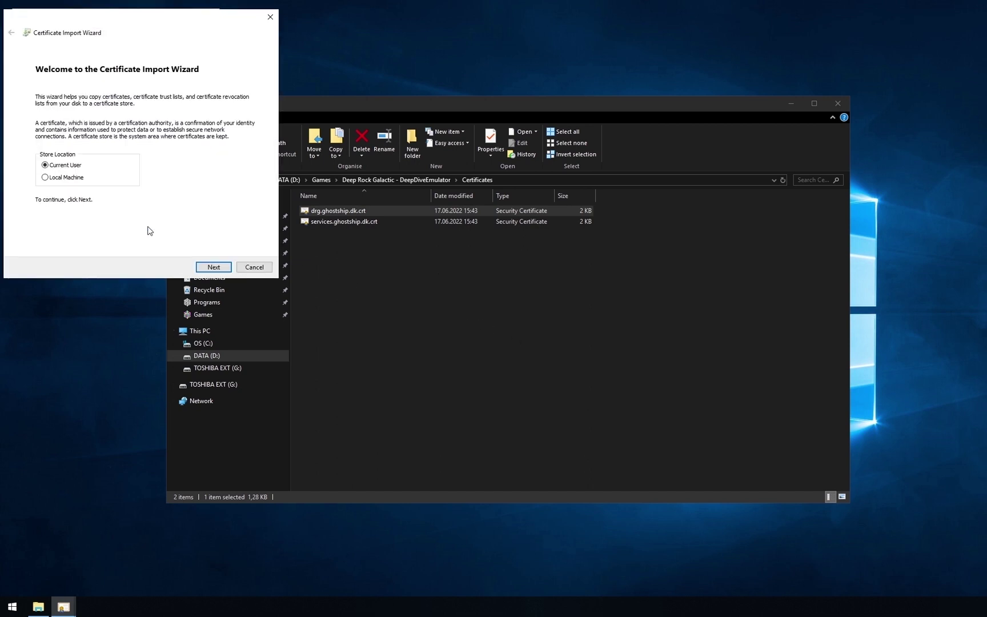
pyautogui.click(78, 179)
pyautogui.click(212, 267)
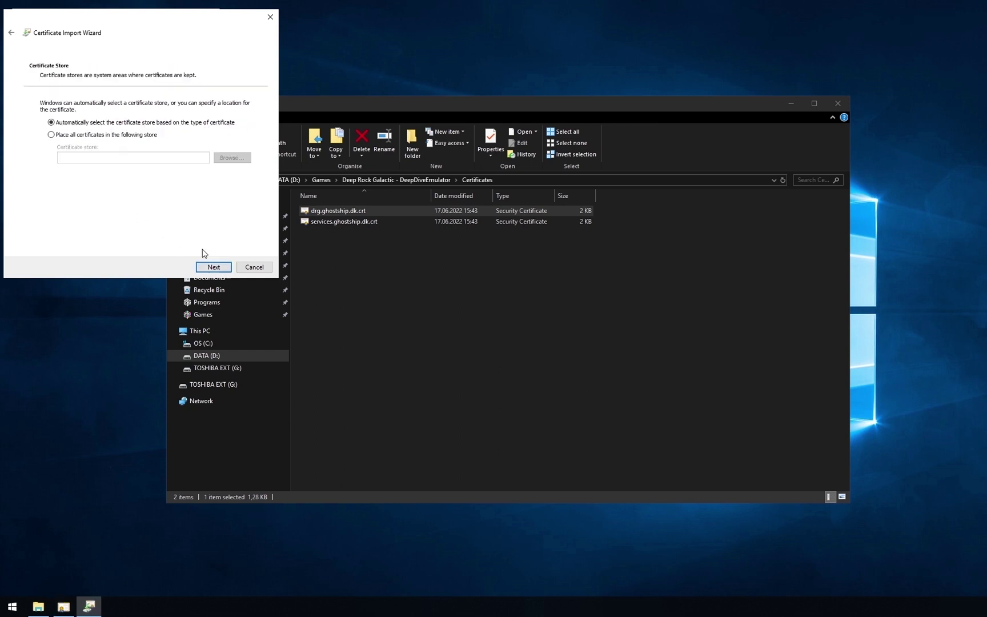
pyautogui.click(63, 136)
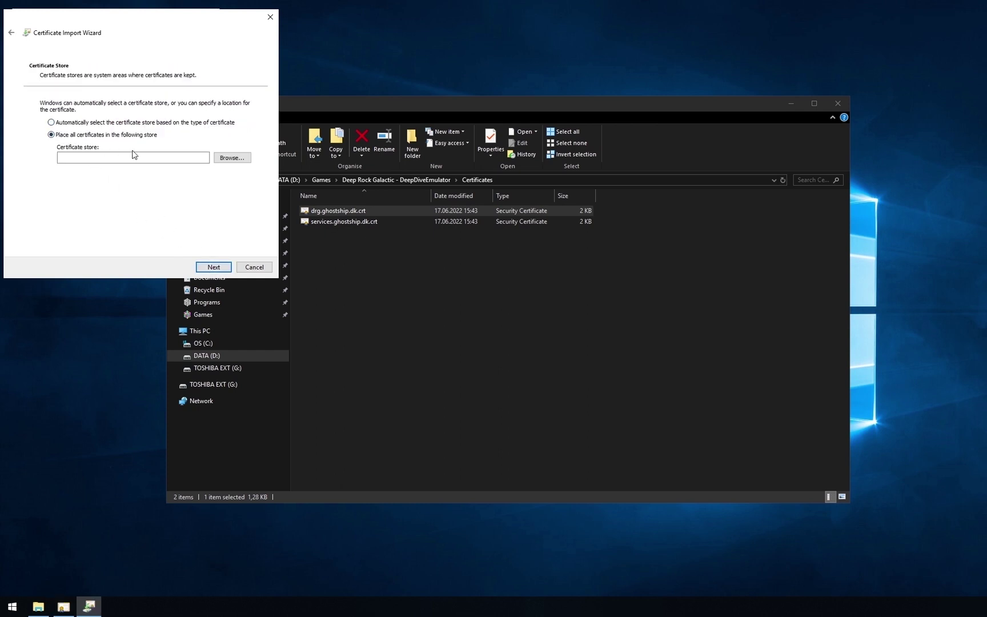
pyautogui.click(231, 159)
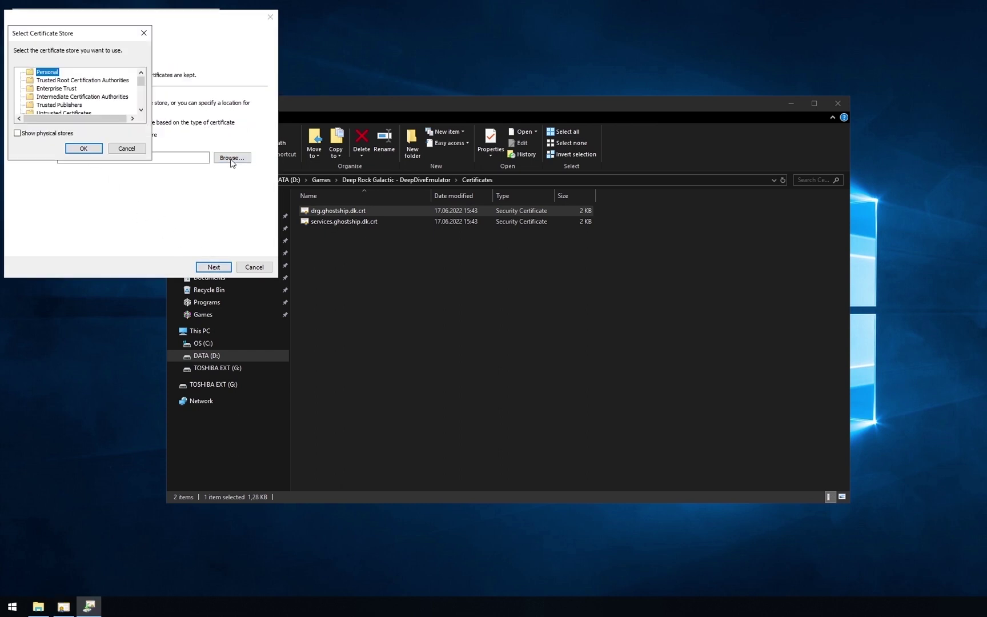
pyautogui.click(108, 80)
pyautogui.click(83, 148)
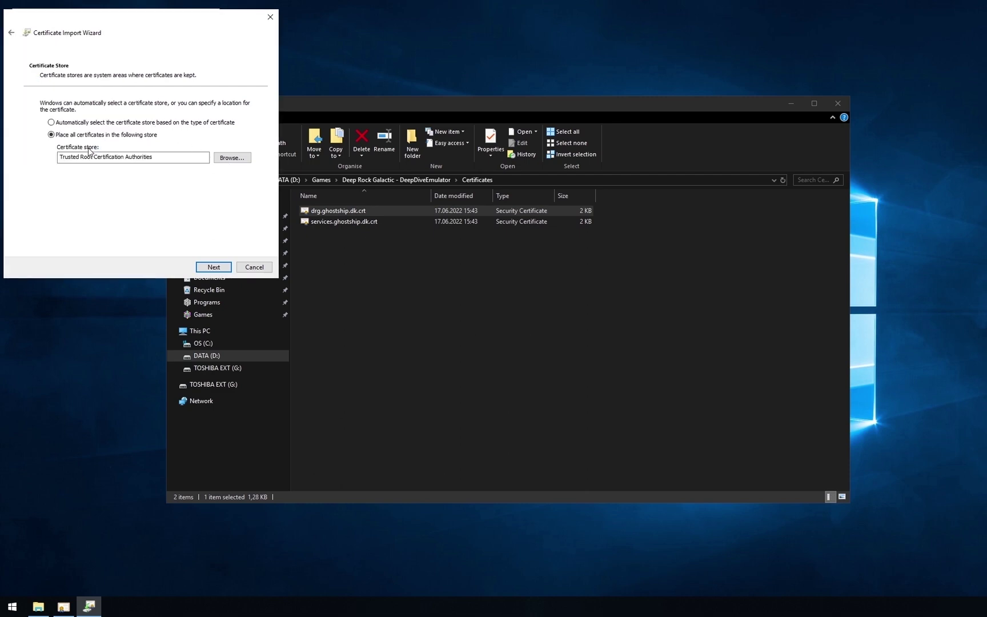
pyautogui.click(208, 267)
pyautogui.click(212, 267)
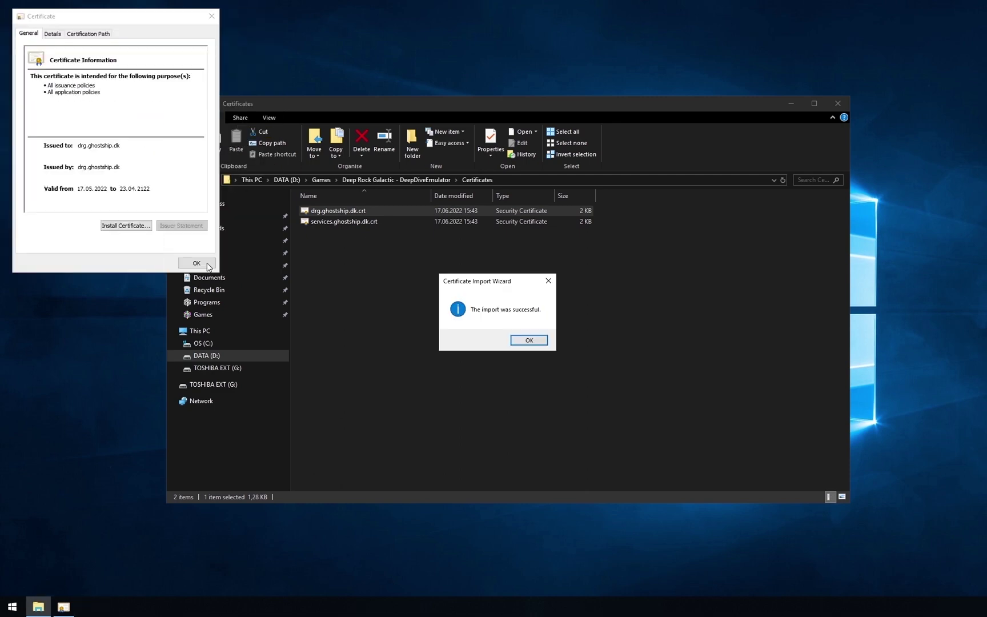
pyautogui.click(520, 340)
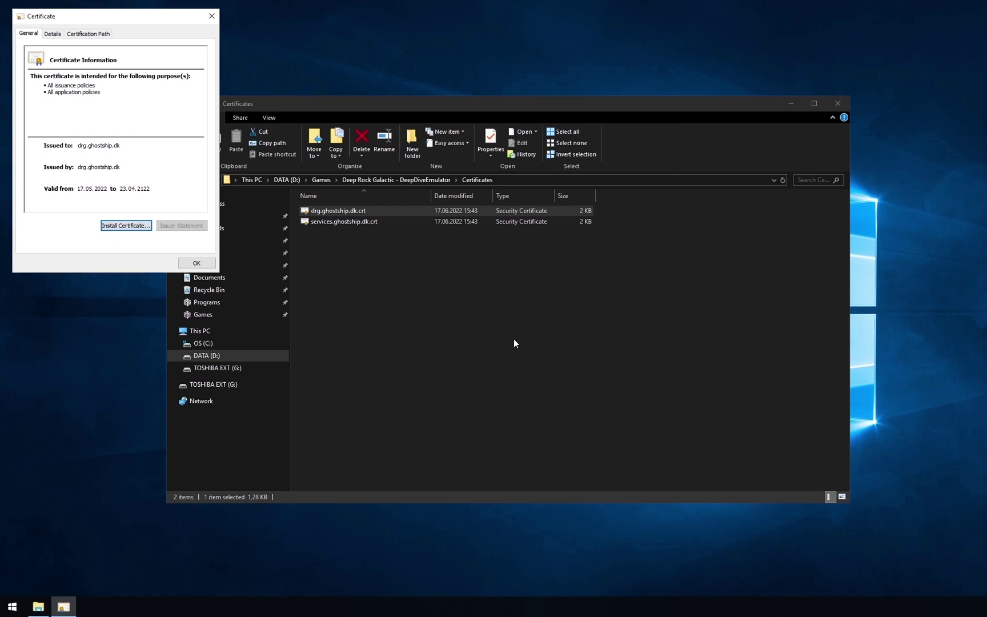
pyautogui.click(208, 261)
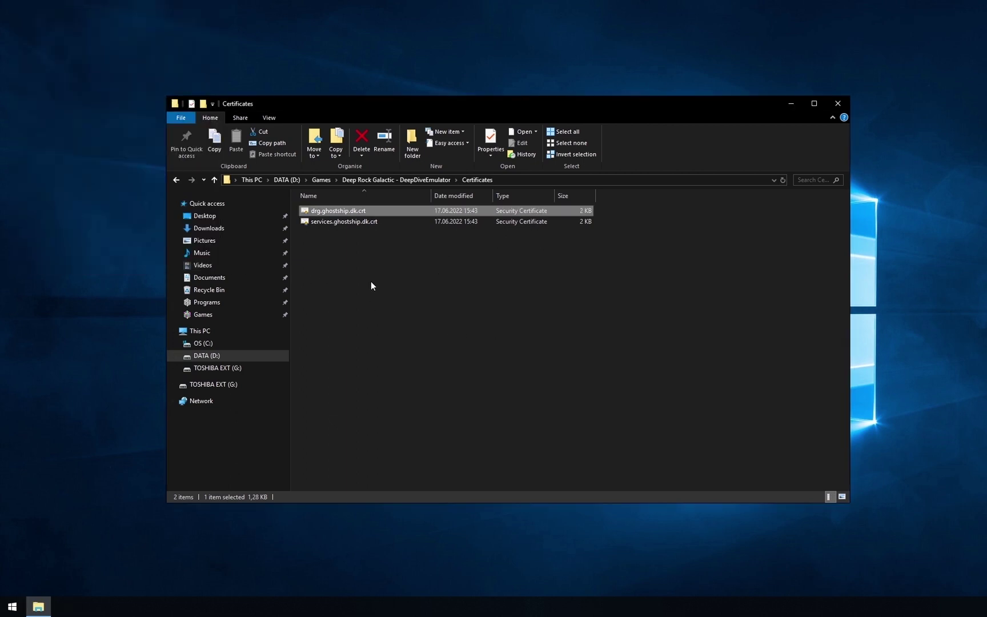
# - Open the services.ghostship.dk certificate, launch XAMPP via its shortcut batch file, and start then stop Apache
pyautogui.doubleClick(343, 221)
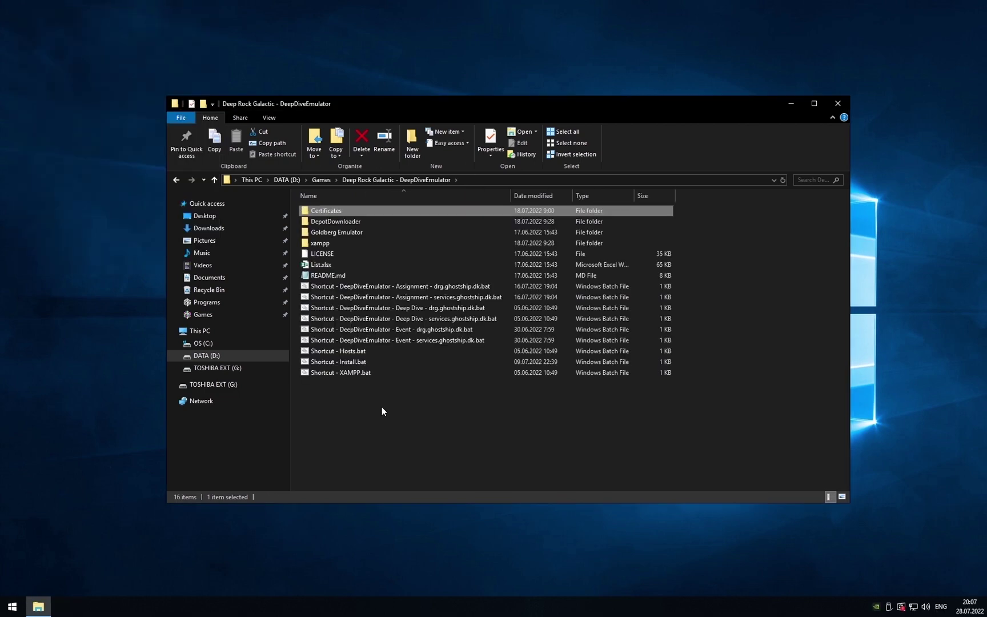
pyautogui.click(340, 377)
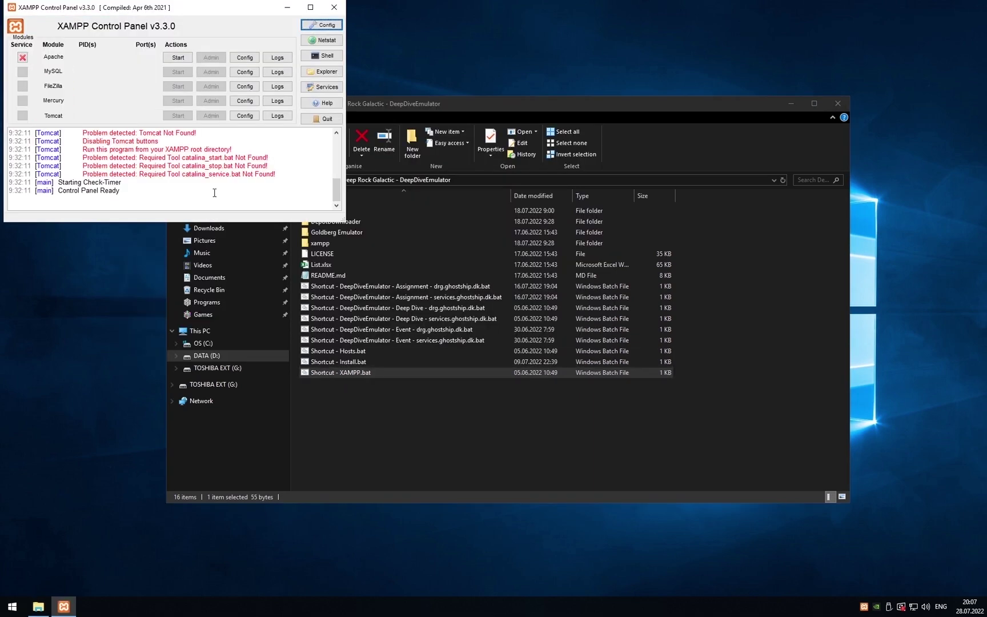
pyautogui.click(178, 57)
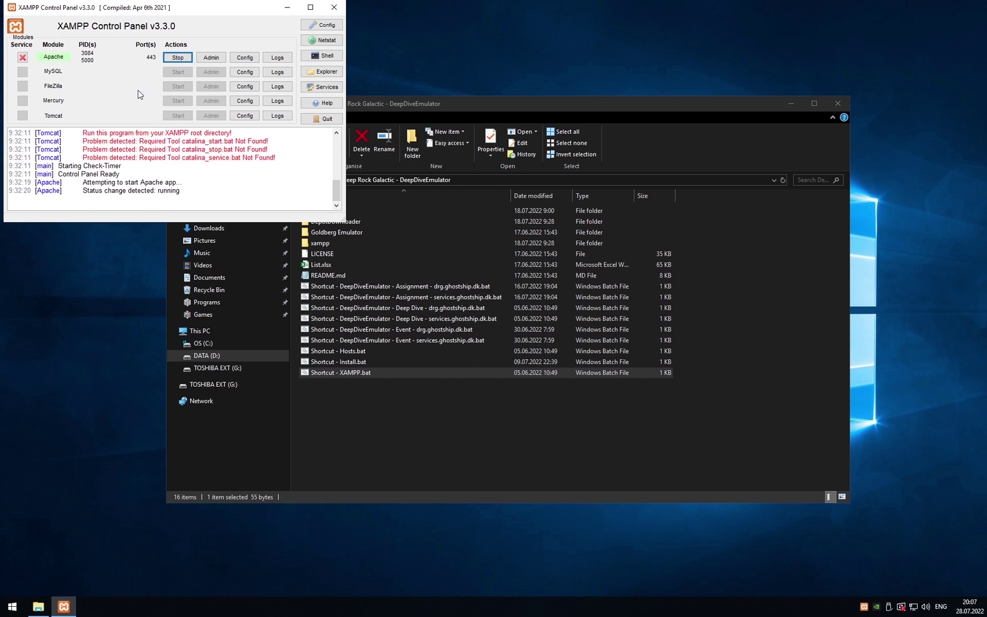
pyautogui.click(178, 57)
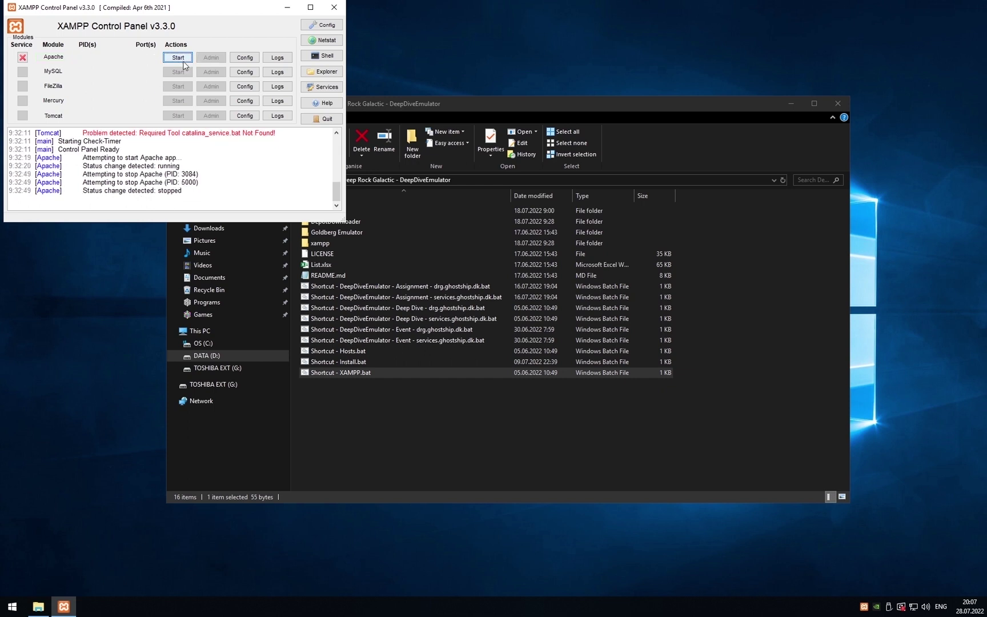
pyautogui.rightClick(864, 608)
# - Browse Deep Rock Galactic's local files from its Steam properties, then go up to steamapps\common
pyautogui.click(879, 595)
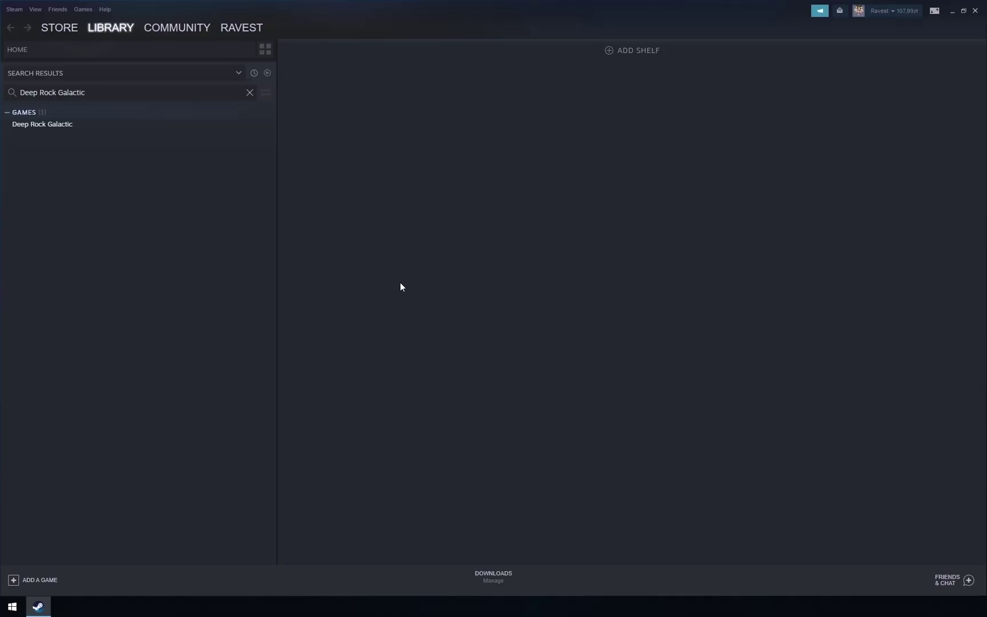
pyautogui.rightClick(95, 125)
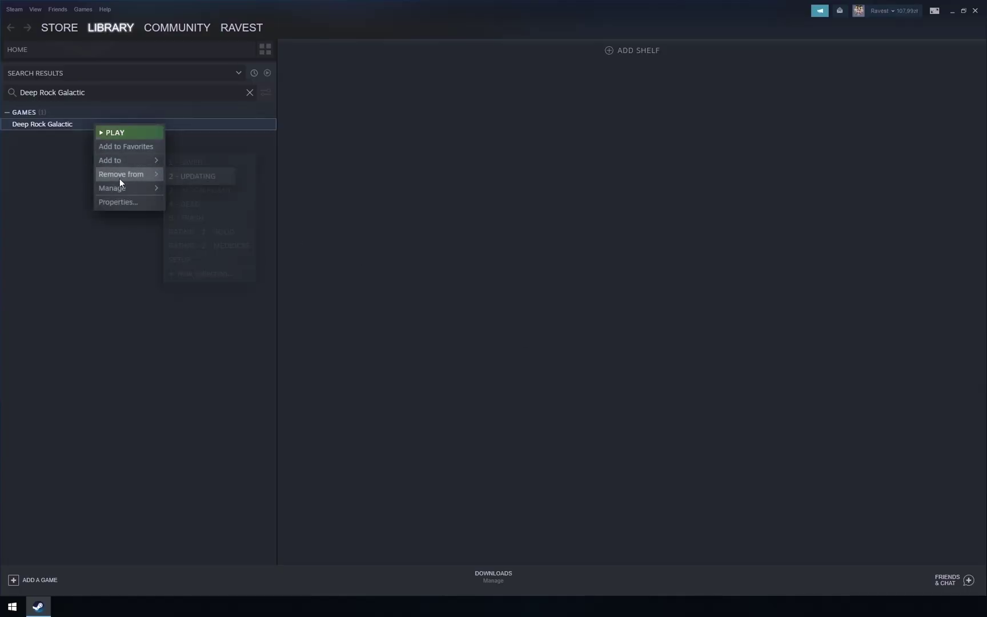
pyautogui.click(120, 203)
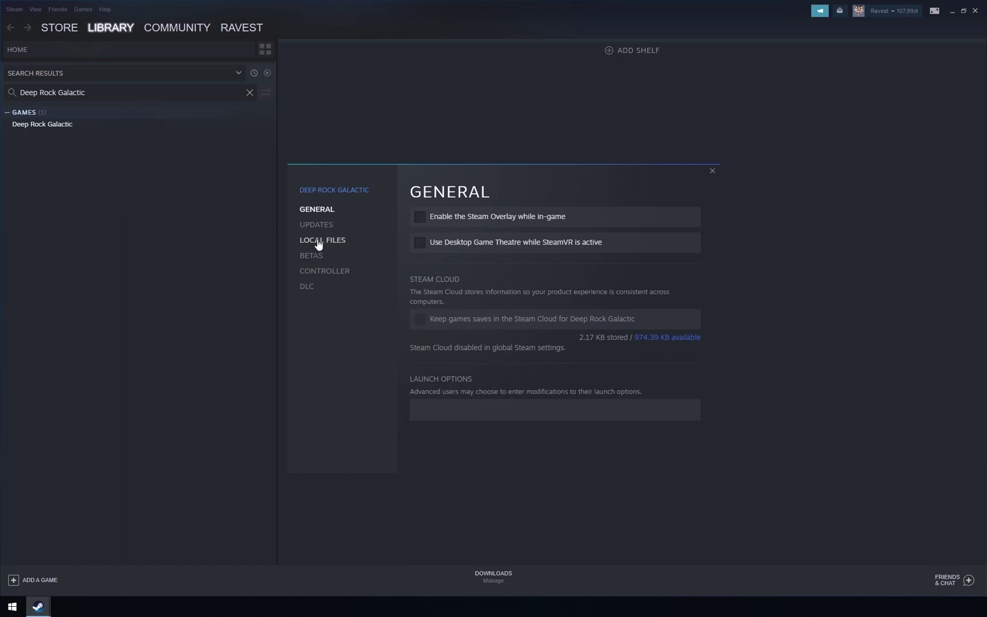
pyautogui.click(317, 240)
pyautogui.click(591, 222)
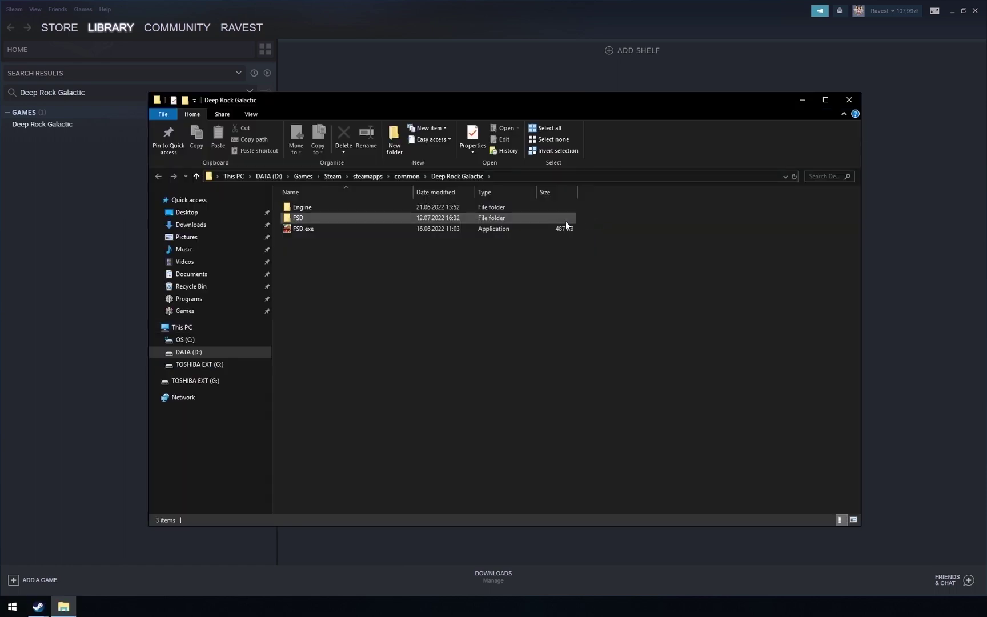
pyautogui.click(407, 177)
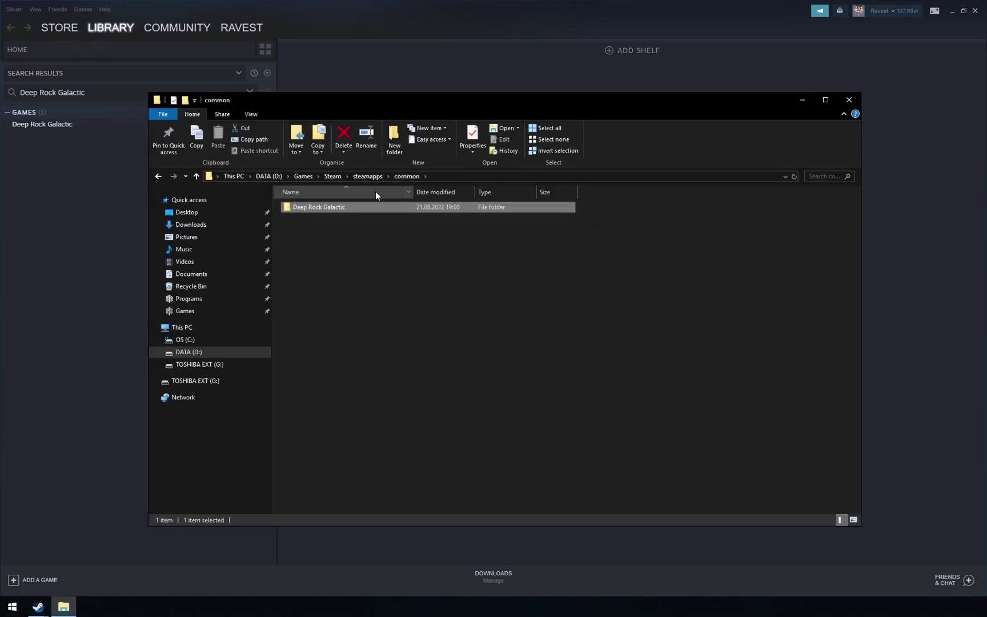
# - Copy the Deep Rock Galactic folder into D:\Games and rename it 'Deep Rock Galactic - Current'
pyautogui.rightClick(326, 208)
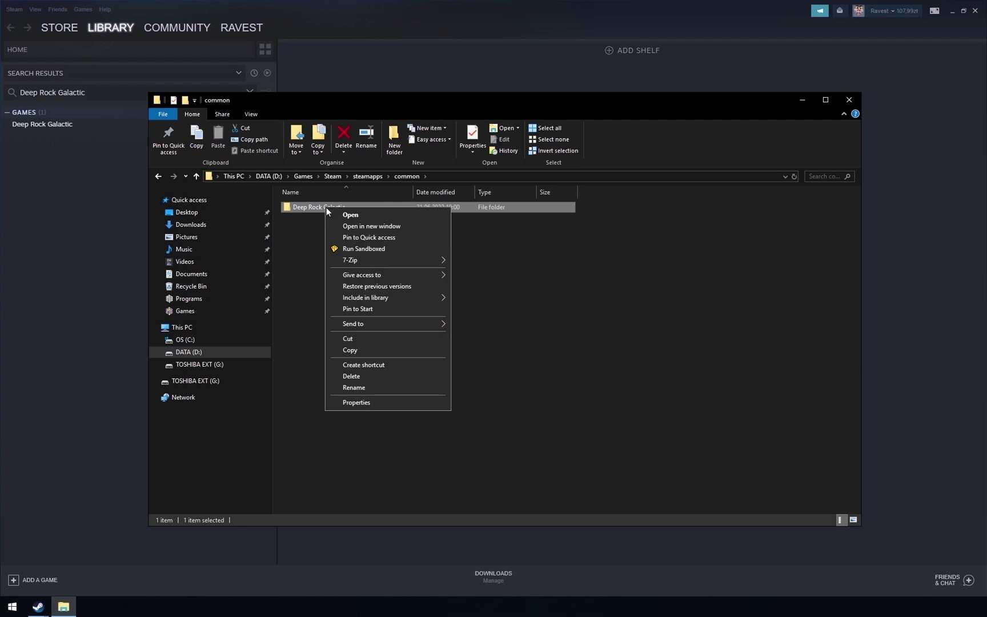
pyautogui.click(359, 351)
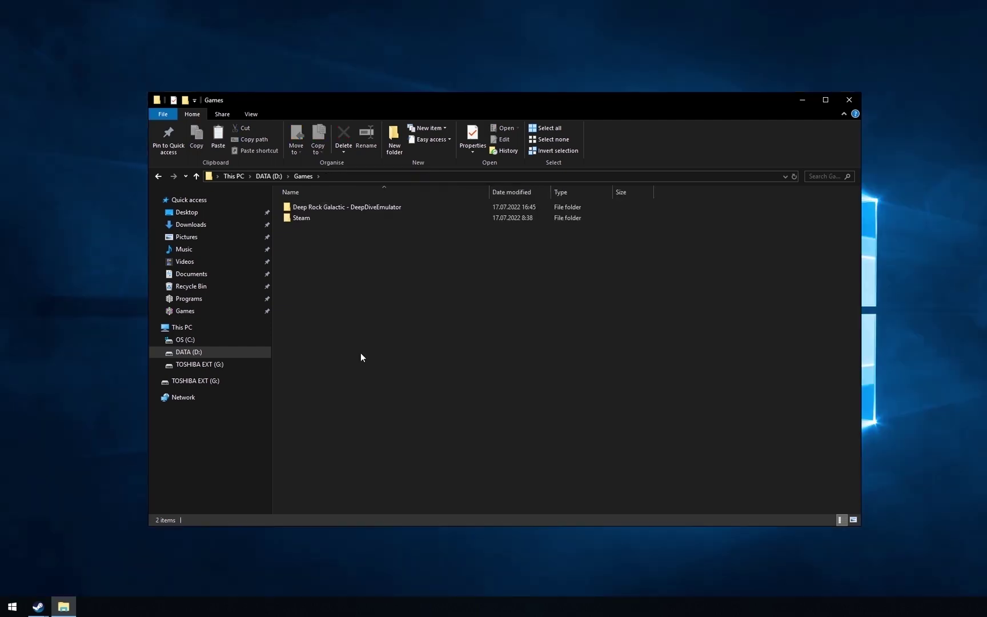
pyautogui.rightClick(360, 353)
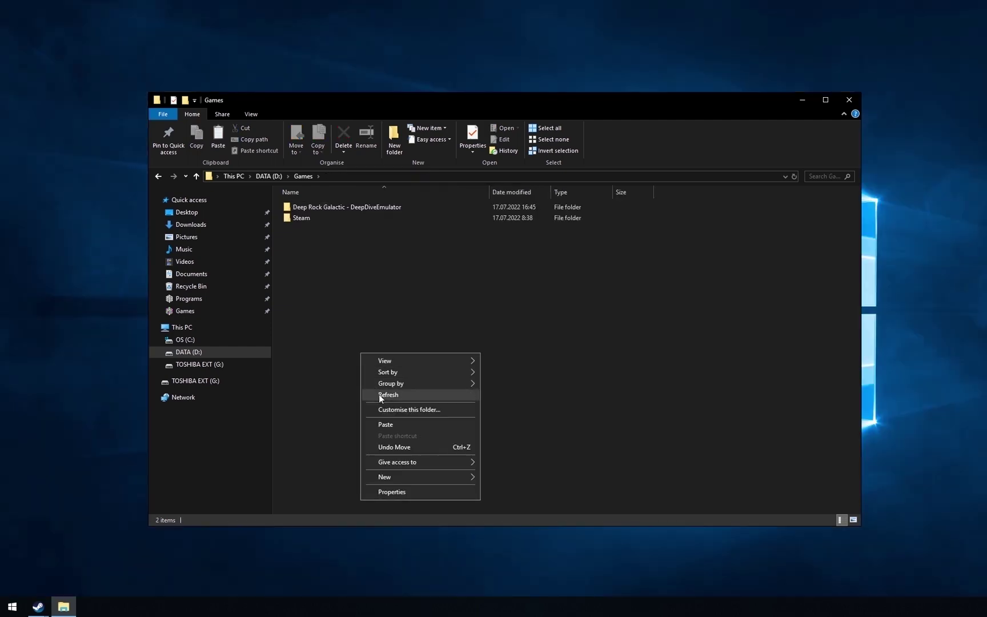
pyautogui.click(382, 424)
pyautogui.rightClick(332, 209)
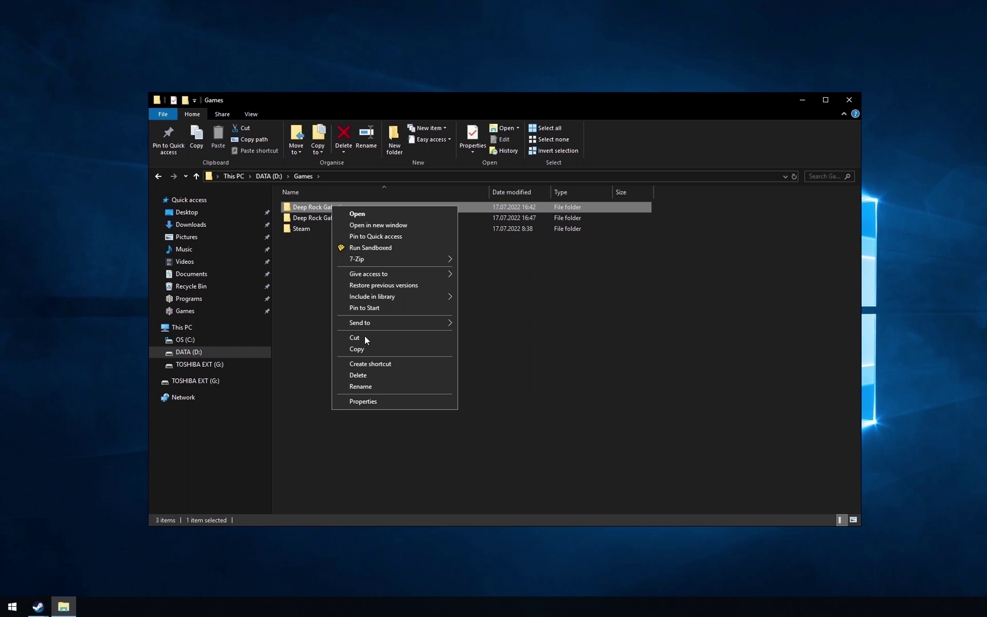
pyautogui.click(362, 387)
pyautogui.press('End')
pyautogui.write('- Curre')
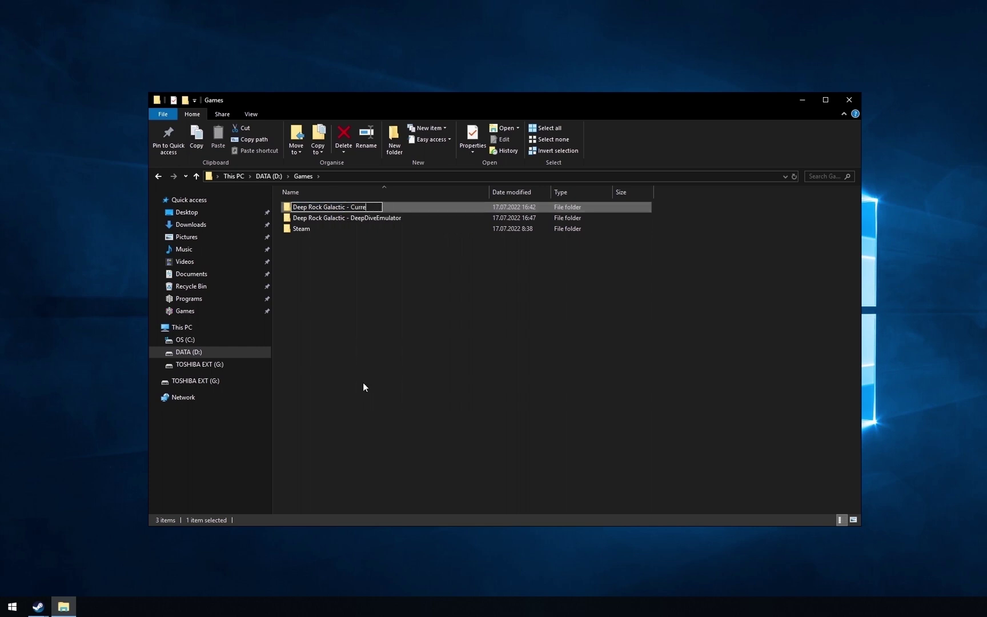
pyautogui.write('nt')
pyautogui.press('Return')
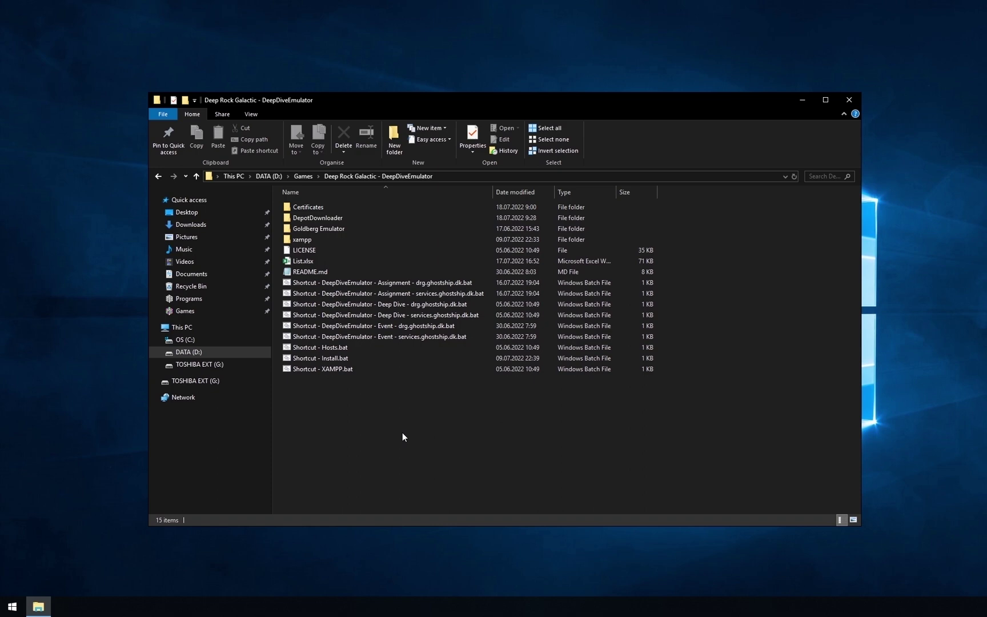
pyautogui.click(322, 264)
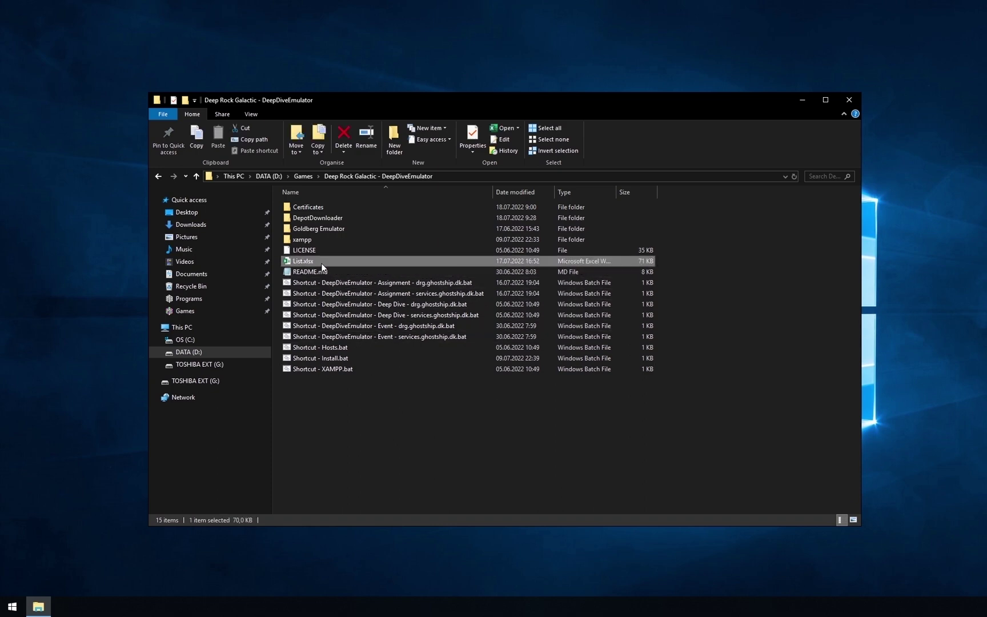
# - Open List.xlsx, expand the hidden Version Standard and Manifest Standard columns, and review entries 113–111
pyautogui.doubleClick(324, 266)
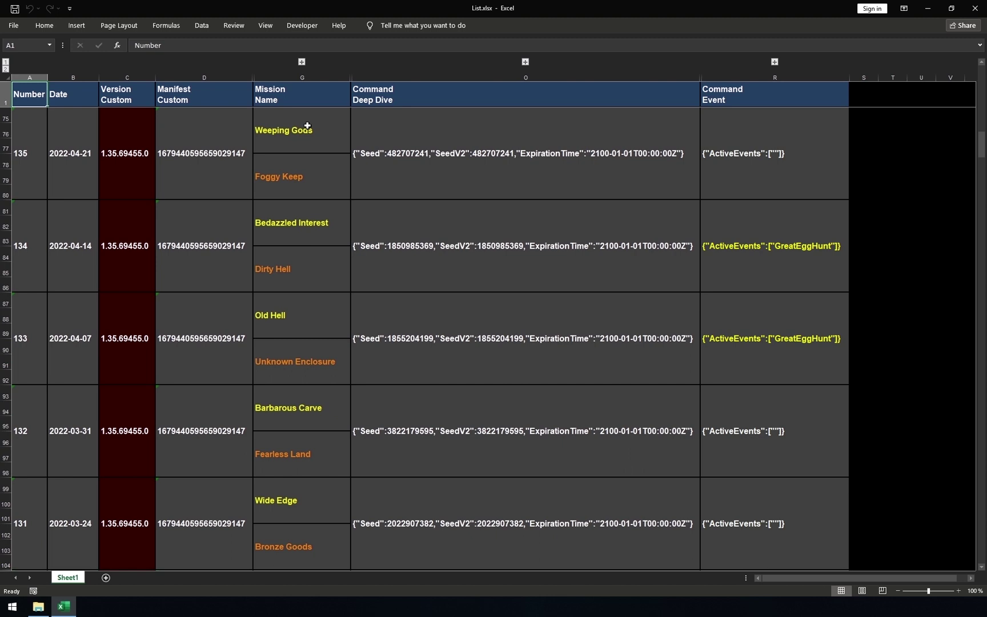
pyautogui.click(302, 61)
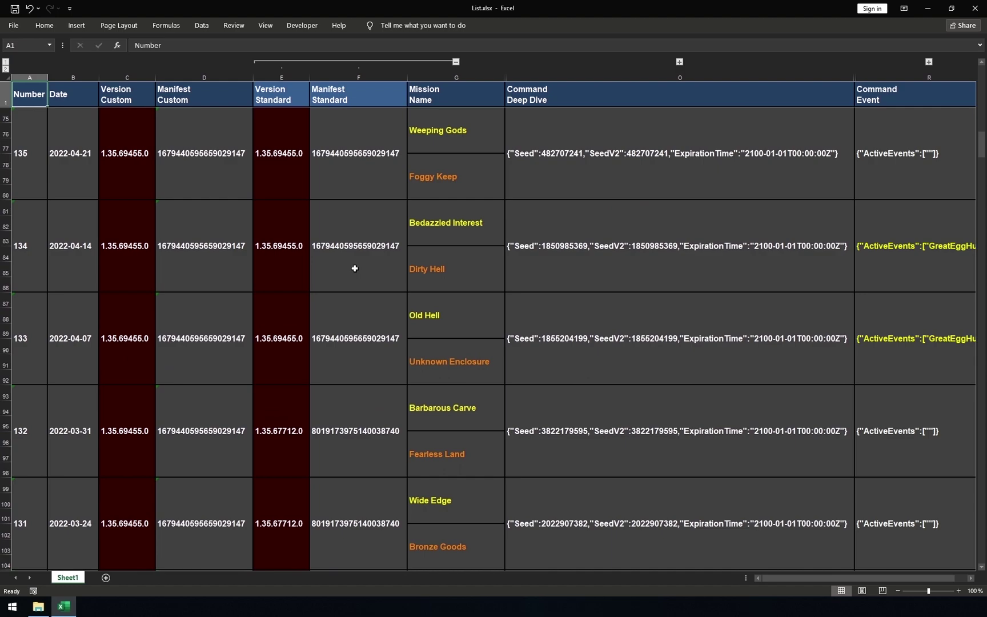
pyautogui.scroll(-20, 355, 269)
pyautogui.scroll(-9, 355, 269)
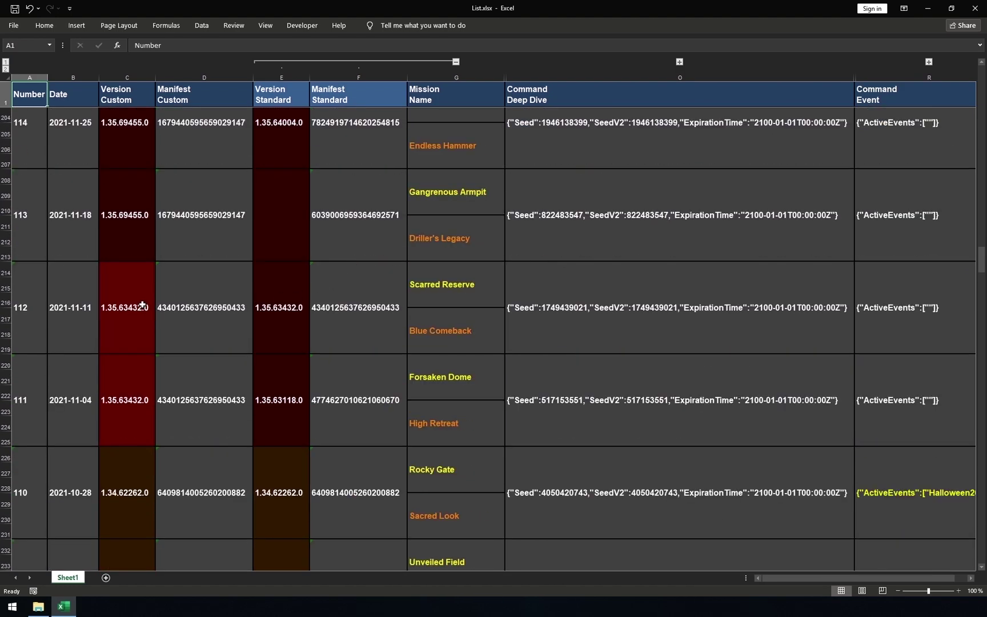
pyautogui.click(143, 306)
pyautogui.click(142, 369)
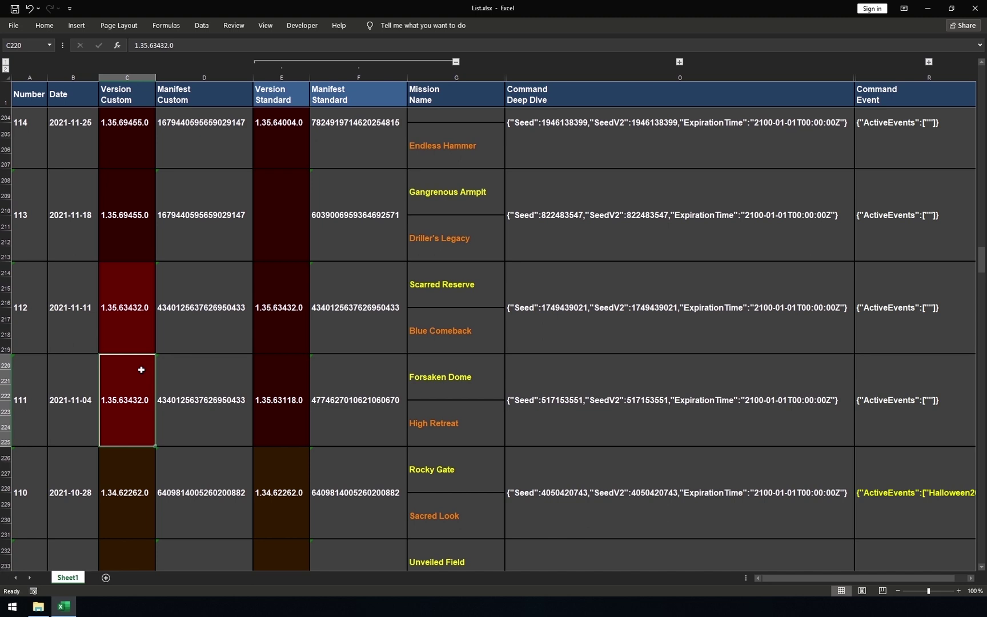
pyautogui.click(192, 196)
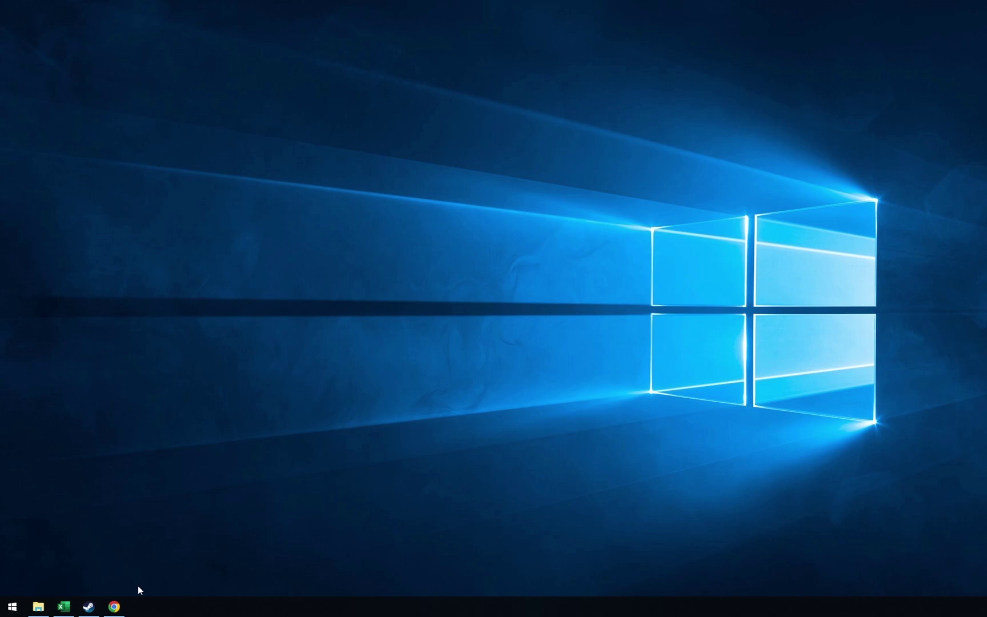
# - Open the Steam console by entering steam://nav/console in Chrome's address bar
pyautogui.click(96, 608)
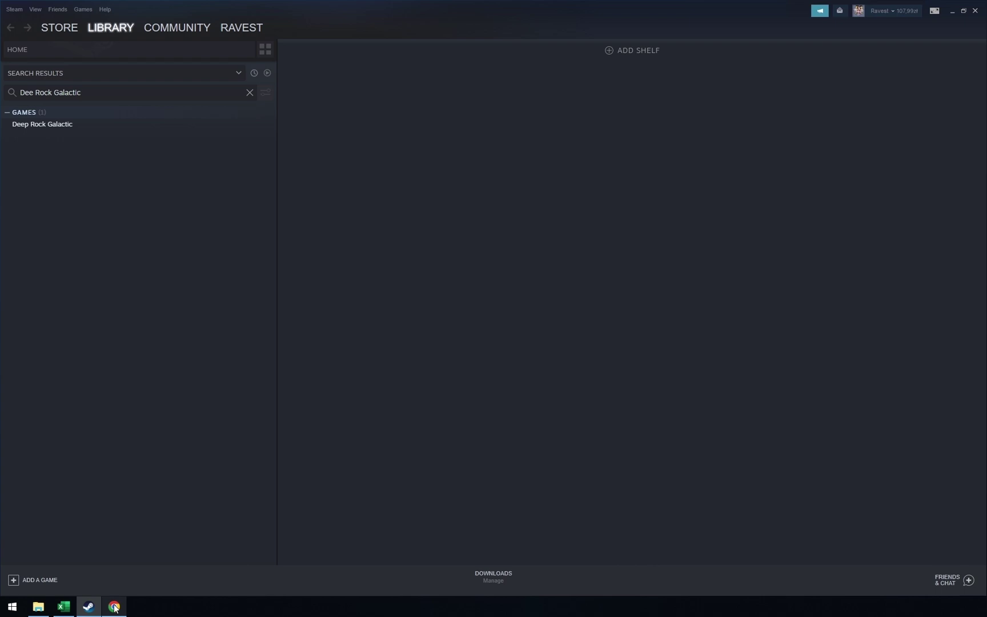
pyautogui.click(114, 607)
pyautogui.click(501, 125)
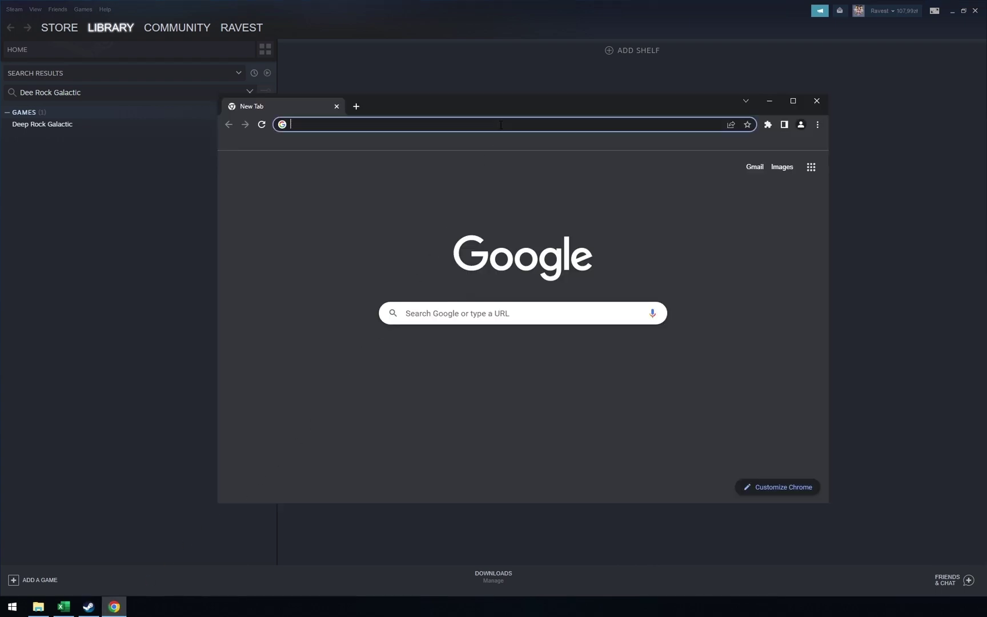
pyautogui.write('steam://nav/console')
pyautogui.press('Return')
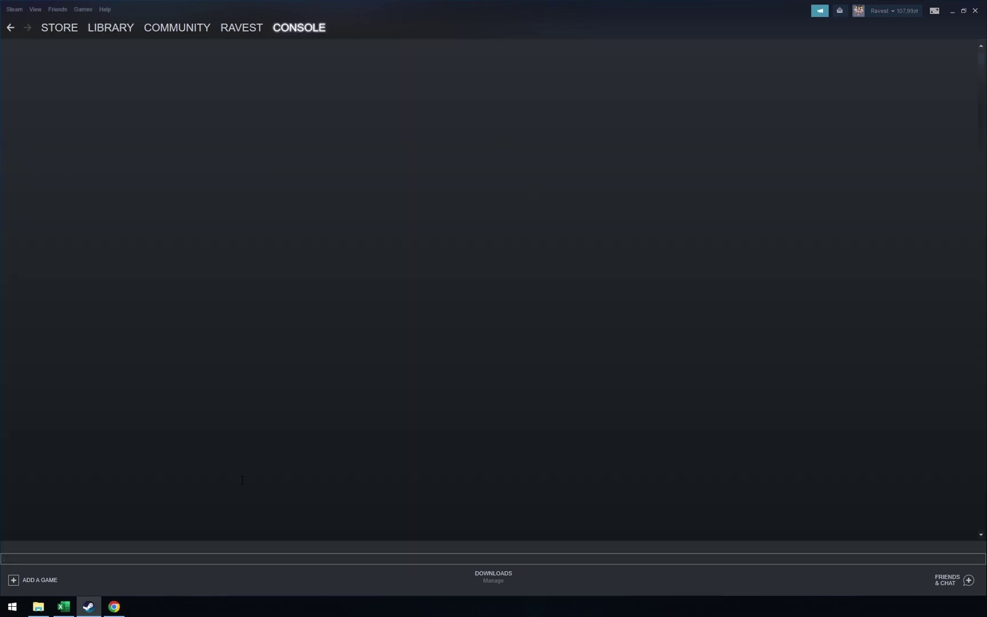
pyautogui.click(173, 558)
pyautogui.hotkey('ctrl', 'v')
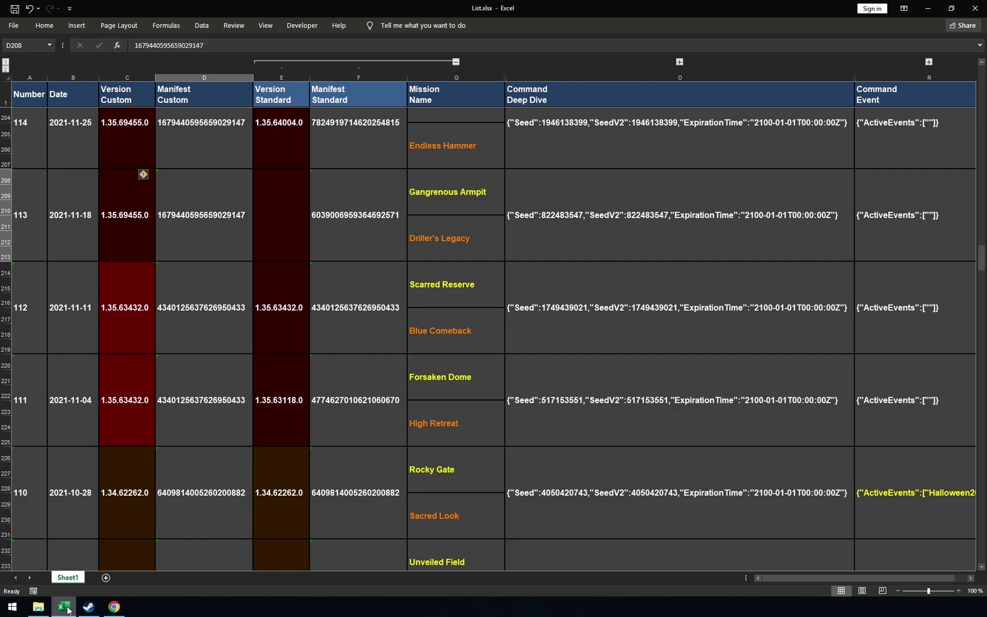
pyautogui.doubleClick(236, 254)
pyautogui.hotkey('shift', 'Home')
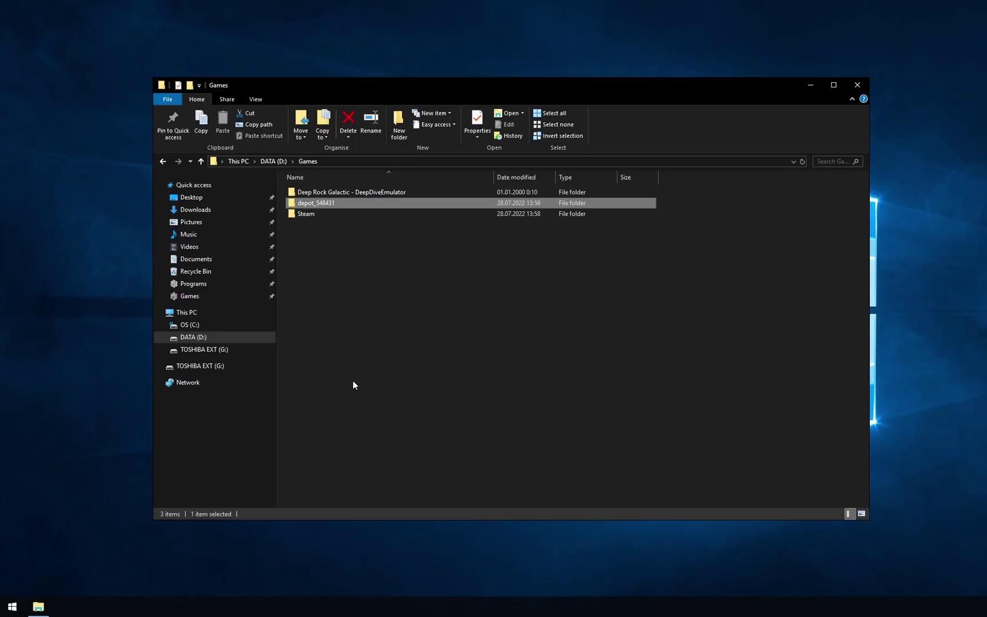
# - Rename the depot_548431 folder to 'Deep Rock Galactic - 1.35.69455.0'
pyautogui.rightClick(316, 209)
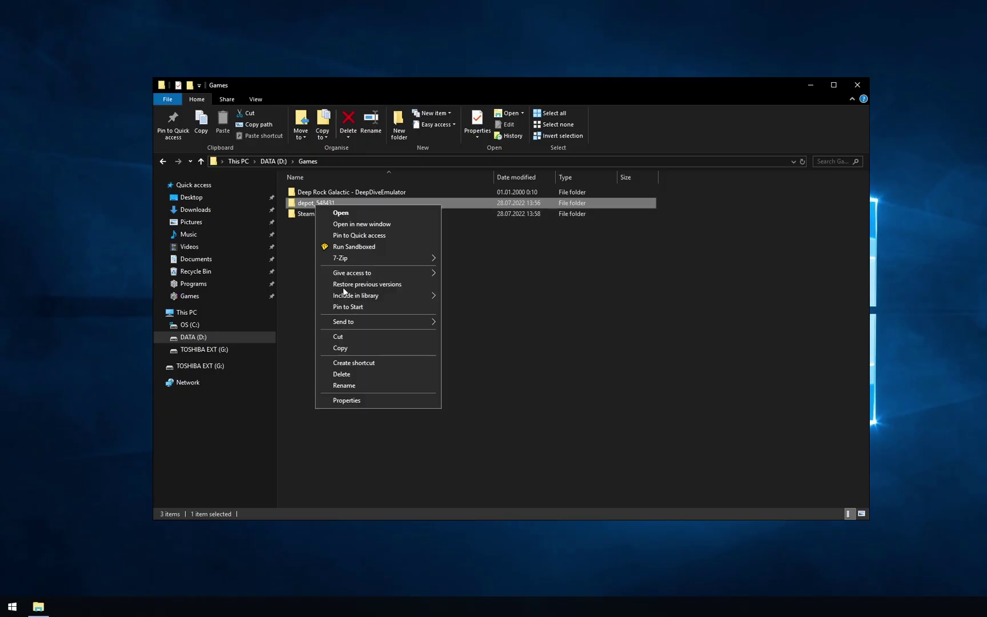
pyautogui.click(352, 386)
pyautogui.write('Deep Rock Galac')
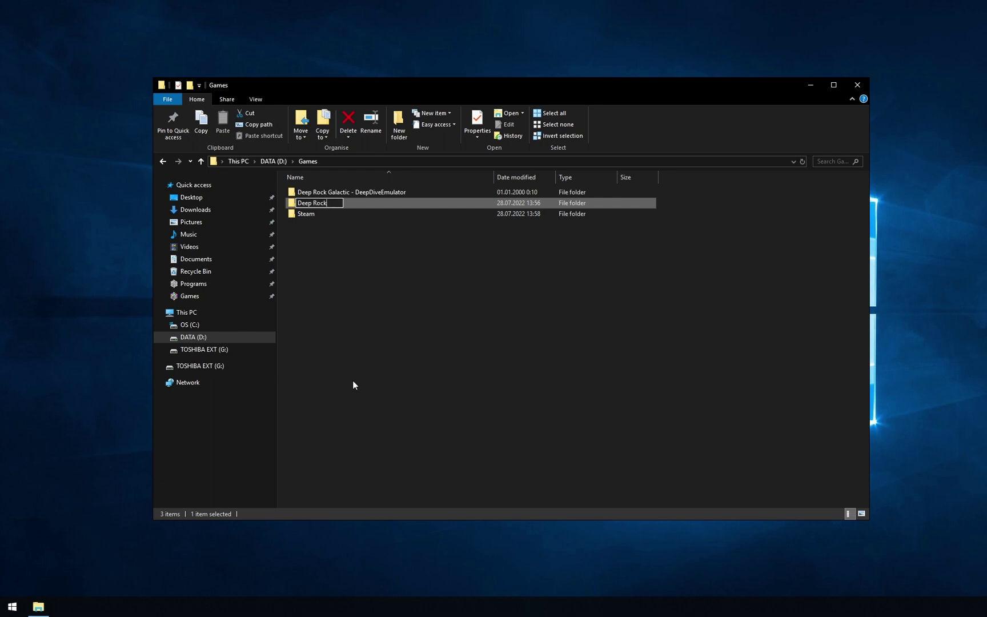
pyautogui.write('tic -')
pyautogui.write('1.35.69455.0')
pyautogui.press('Return')
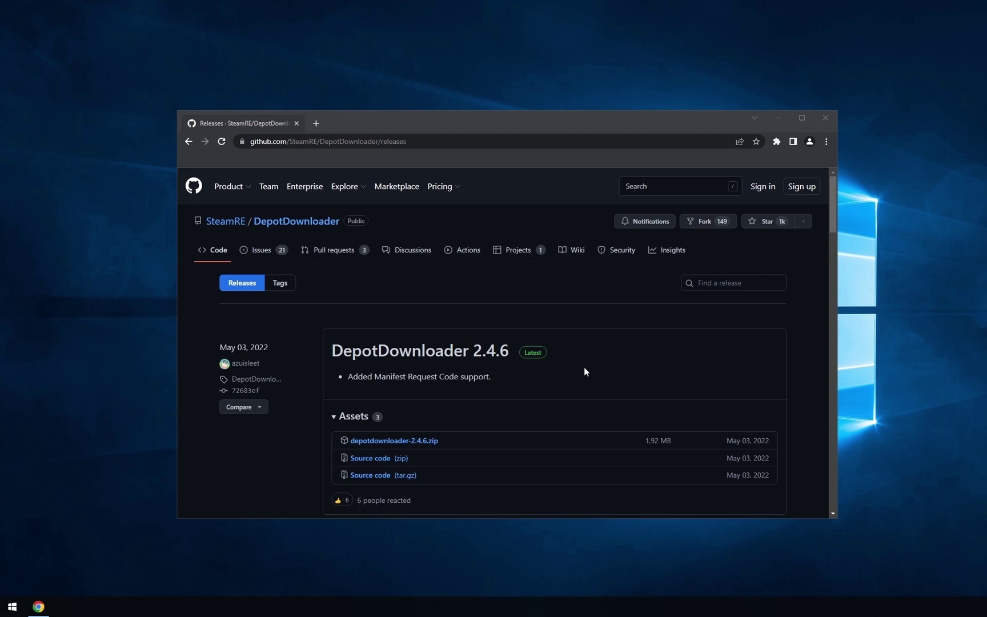
# - Download depotdownloader-2.4.6.zip from the release's Assets list
pyautogui.click(412, 443)
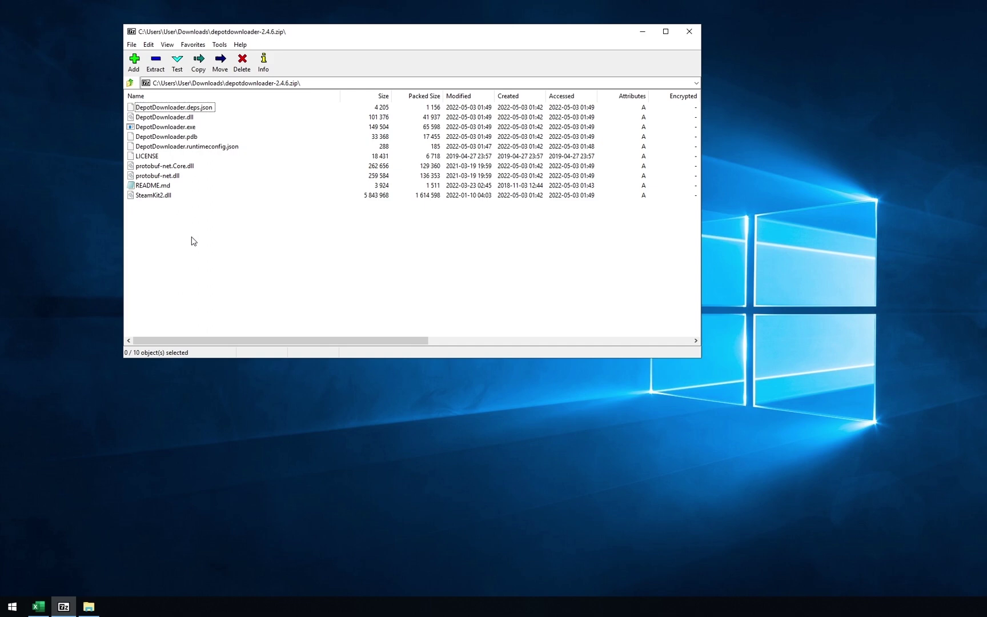
# - Create a New folder on the desktop and drag all ten DepotDownloader archive files into it
pyautogui.rightClick(17, 20)
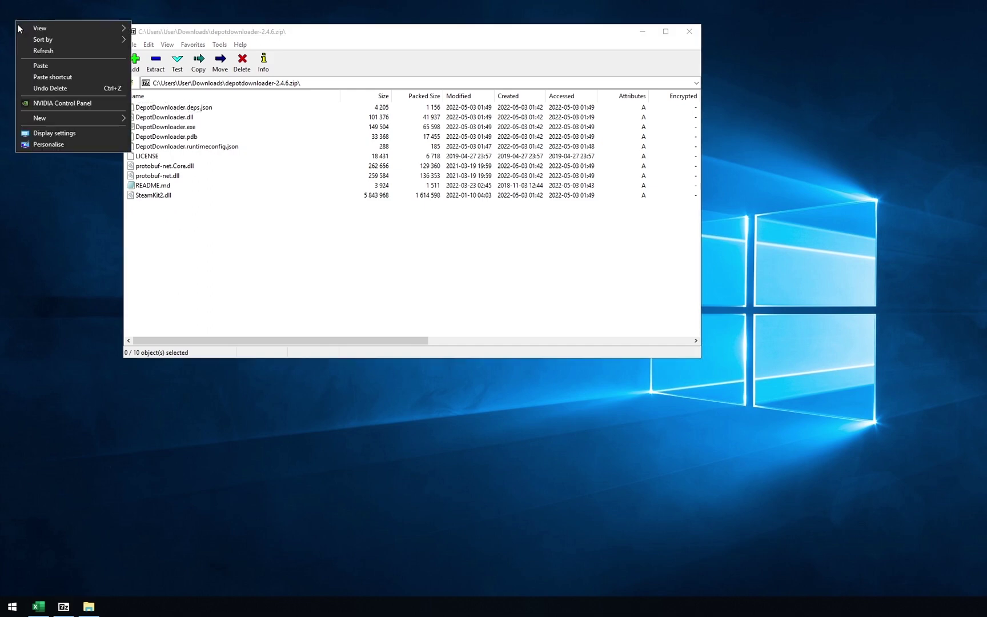
pyautogui.moveTo(35, 117)
pyautogui.click(147, 121)
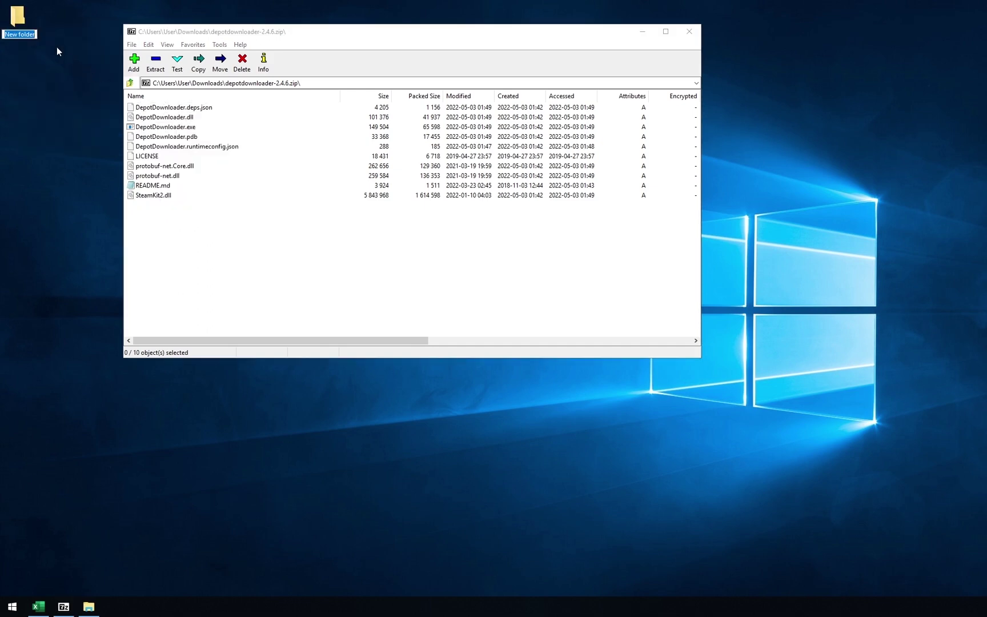
pyautogui.doubleClick(23, 27)
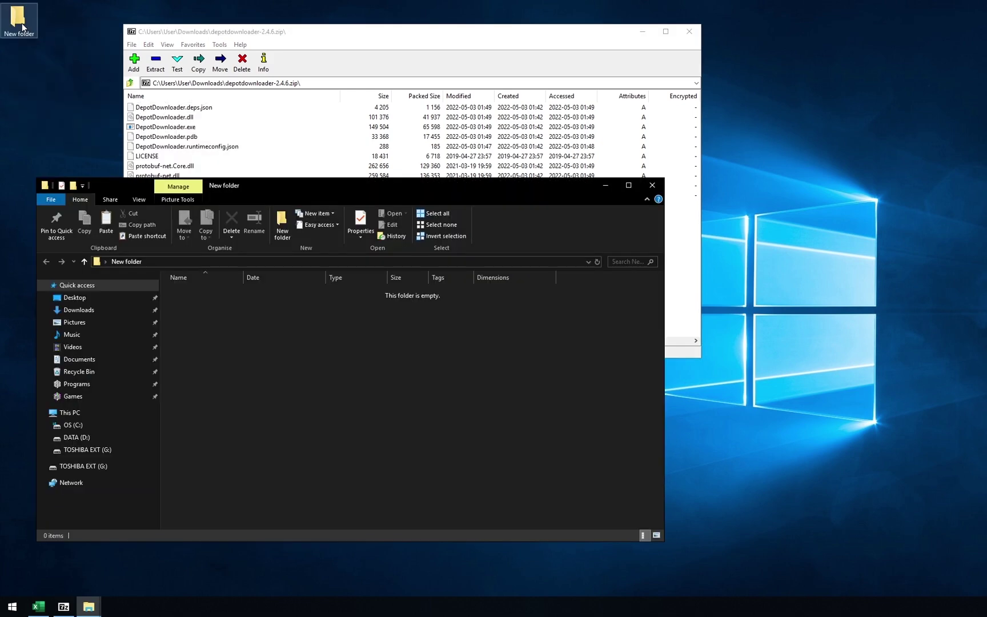
pyautogui.click(257, 174)
pyautogui.moveTo(239, 207); pyautogui.dragTo(246, 391)
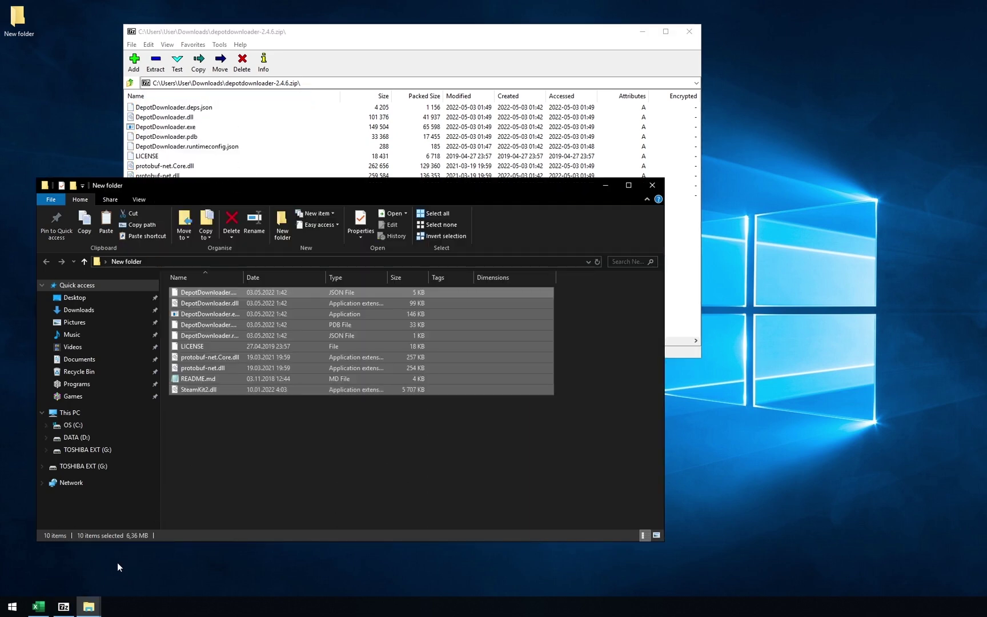
# - Copy DepotDownloader.bat from DeepDiveEmulator's DepotDownloader folder into New folder and edit it in Notepad
pyautogui.moveTo(88, 607)
pyautogui.click(95, 582)
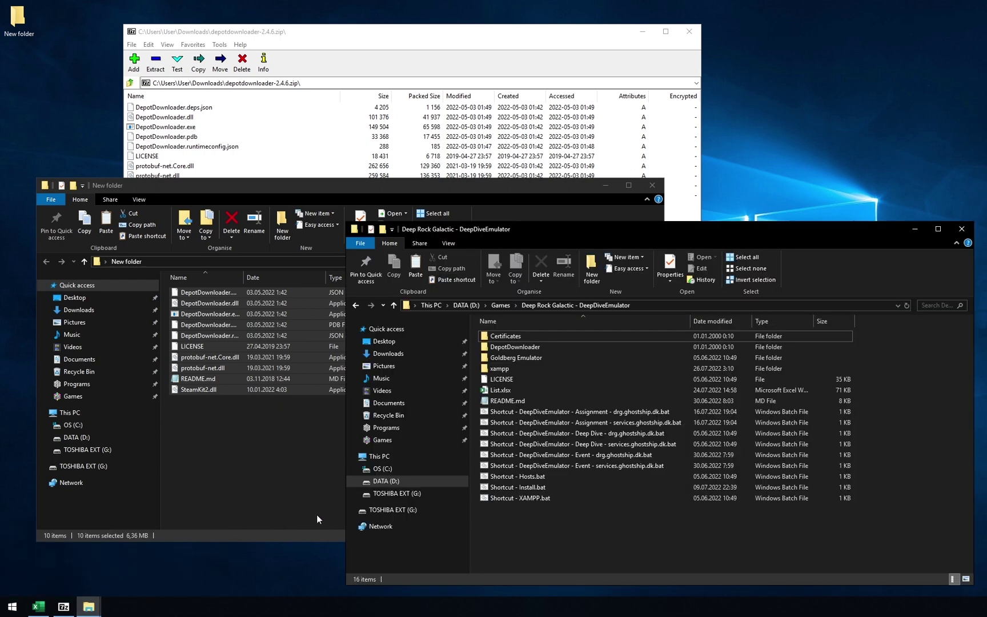
pyautogui.doubleClick(558, 347)
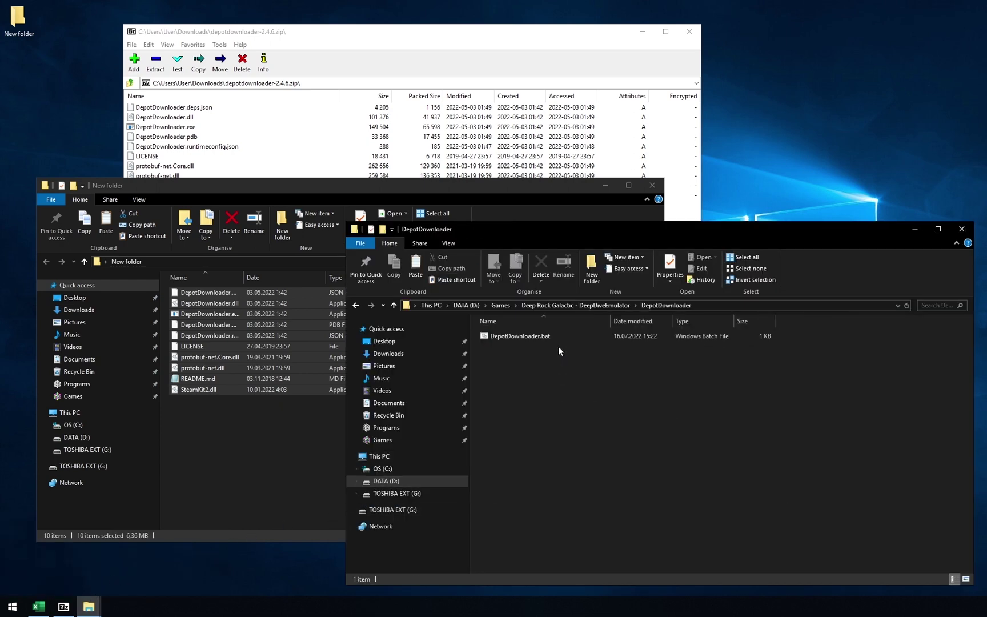
pyautogui.rightClick(545, 337)
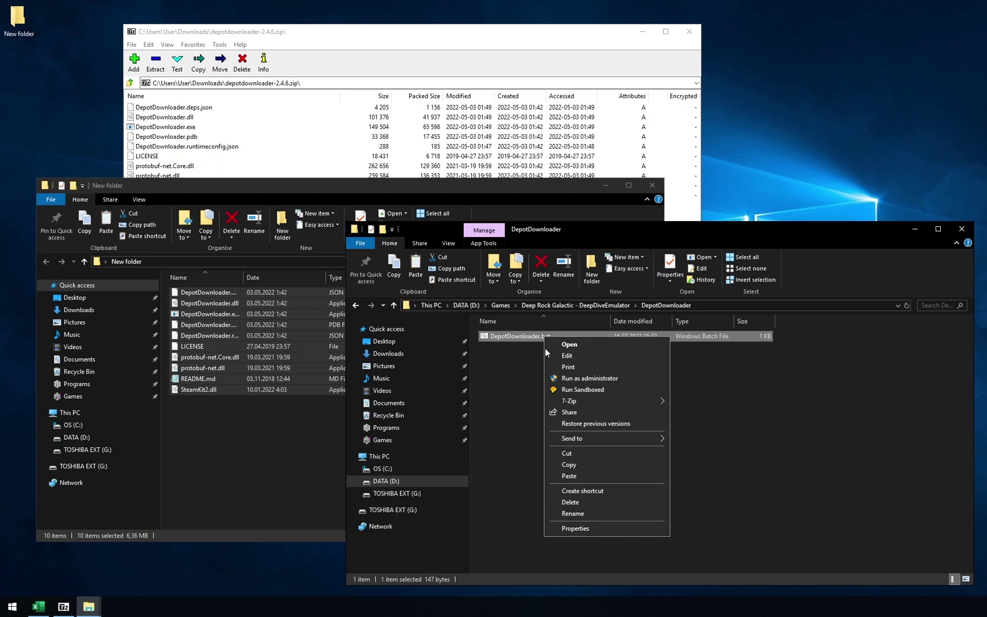
pyautogui.click(568, 466)
pyautogui.rightClick(321, 460)
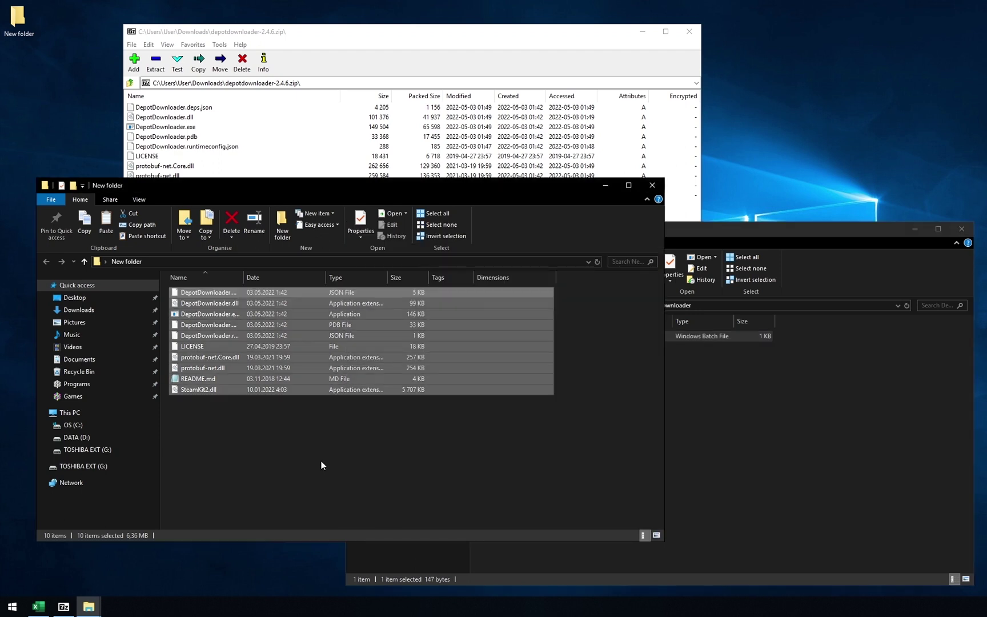
pyautogui.click(358, 387)
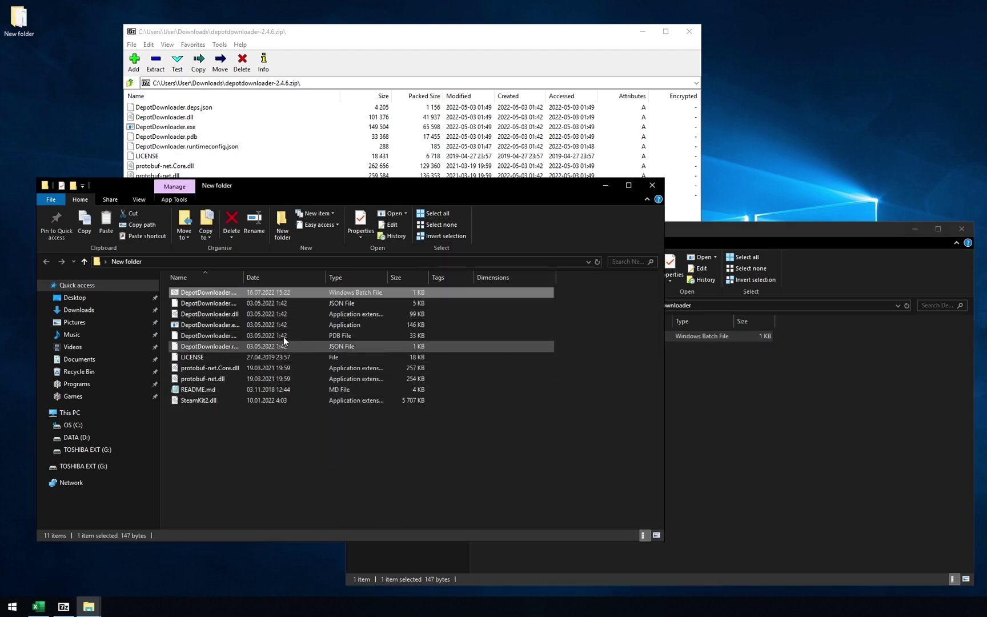
pyautogui.rightClick(224, 291)
pyautogui.click(242, 309)
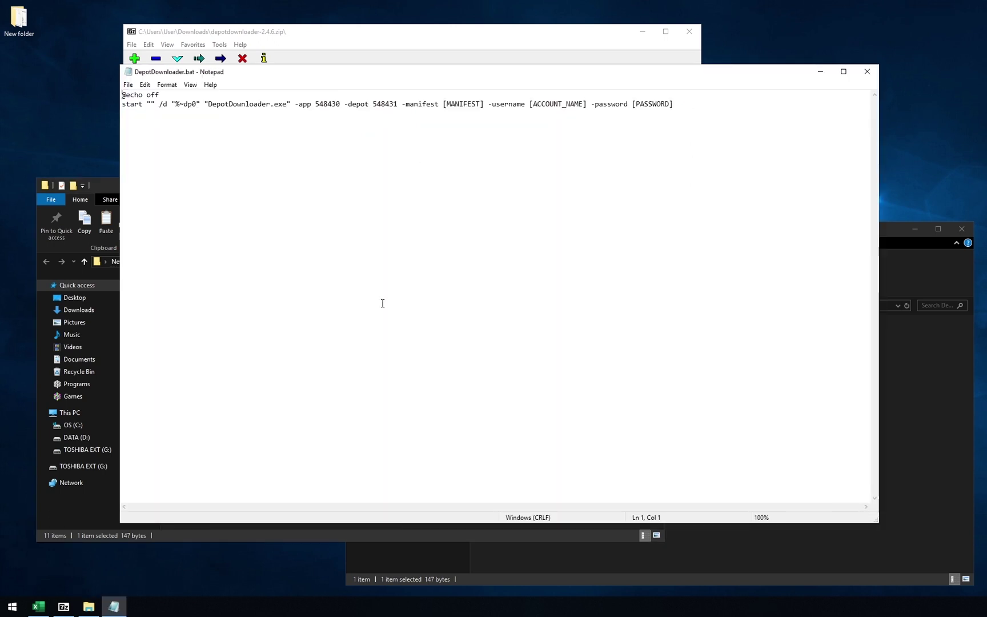
pyautogui.click(39, 606)
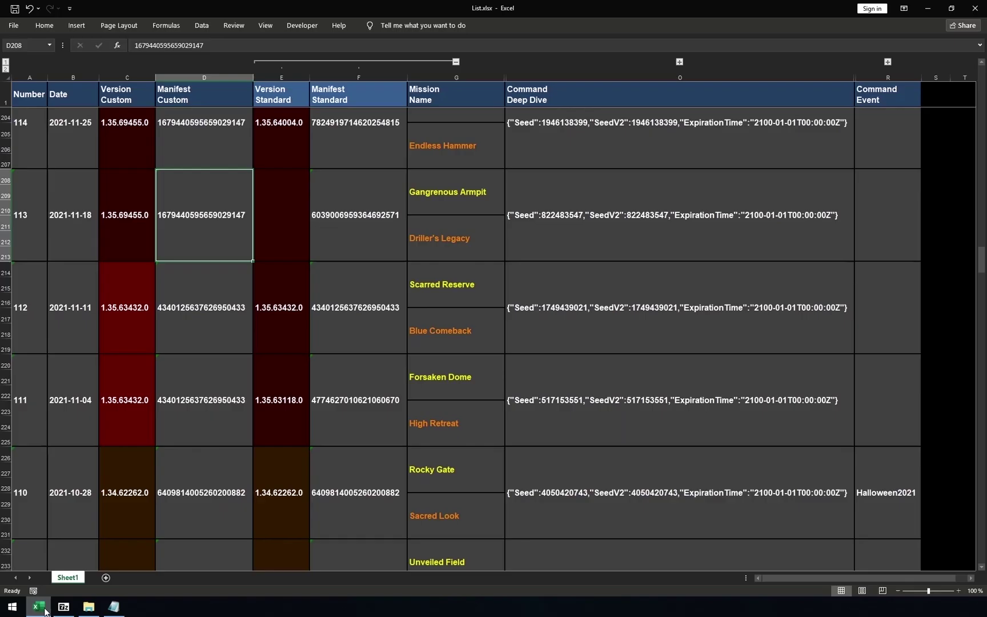
pyautogui.doubleClick(232, 252)
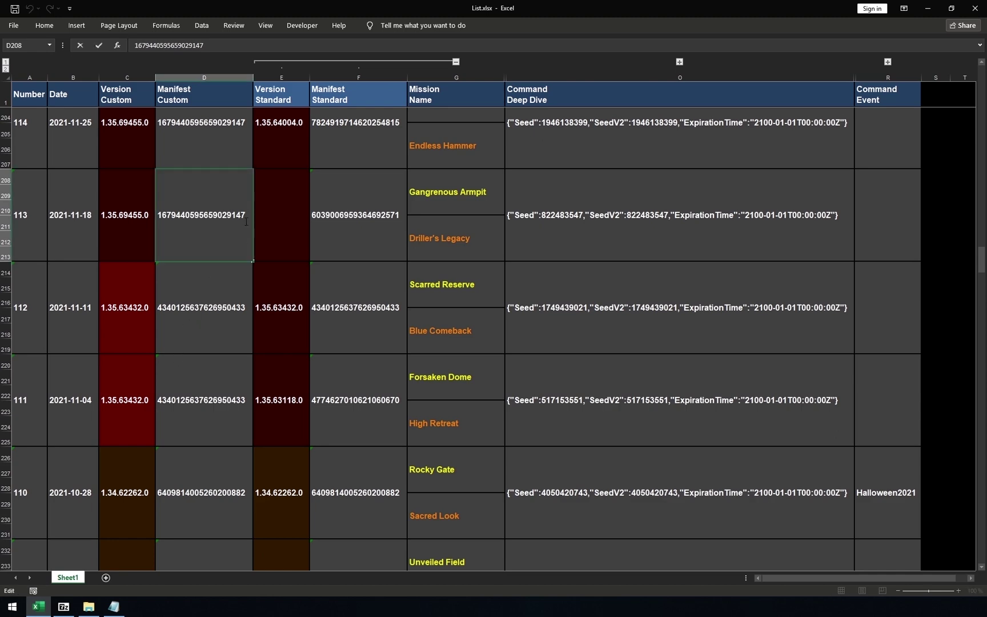
pyautogui.hotkey('shift', 'Home')
pyautogui.click(114, 606)
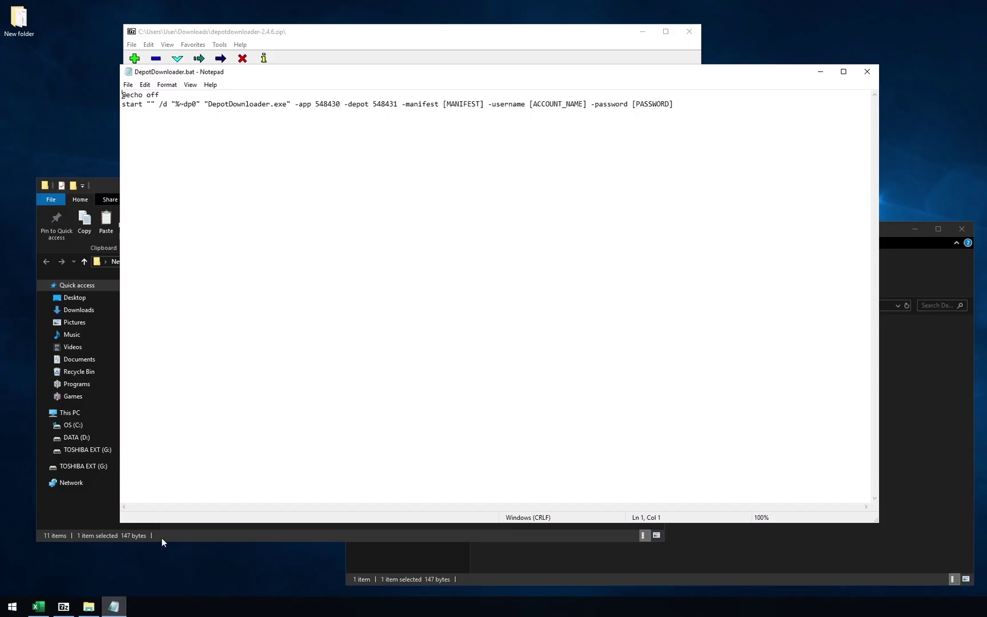
pyautogui.moveTo(443, 104); pyautogui.dragTo(485, 104)
pyautogui.hotkey('ctrl', 'v')
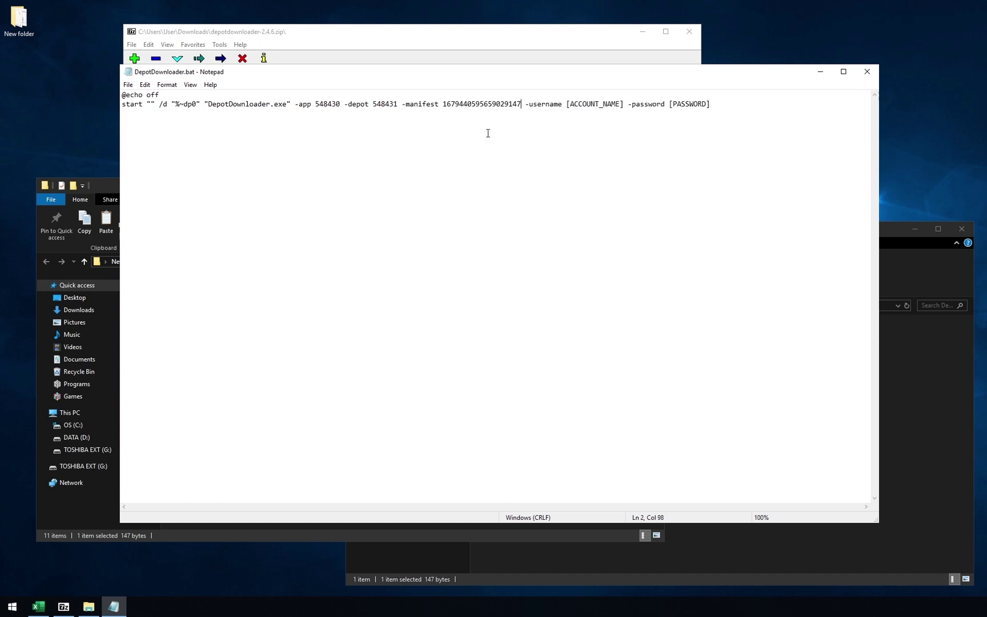
# - Replace the [ACCOUNT_NAME] and [PASSWORD] placeholders with the Steam username and password
pyautogui.moveTo(566, 104); pyautogui.dragTo(625, 104)
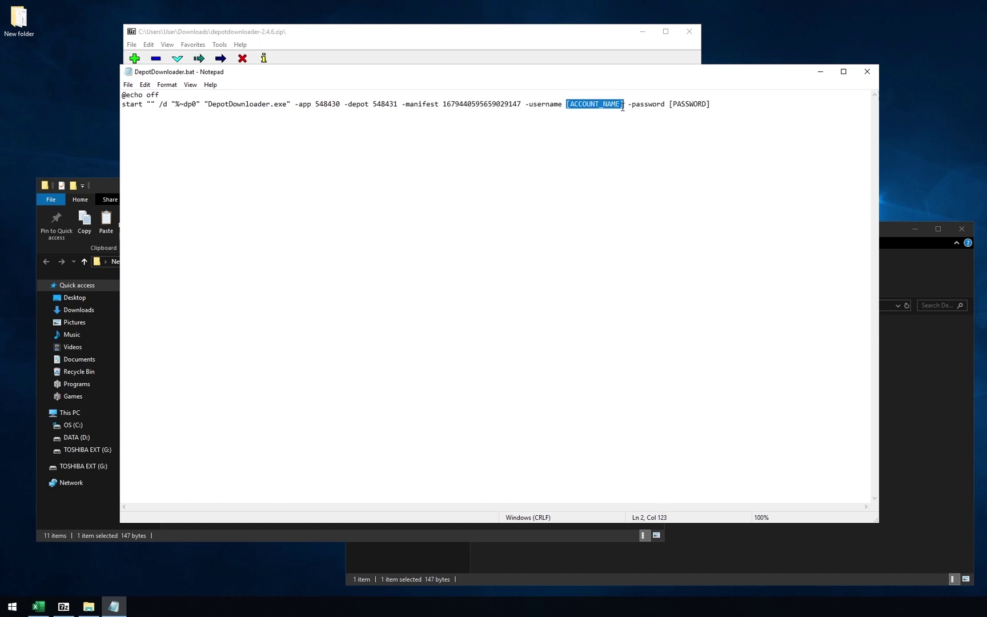
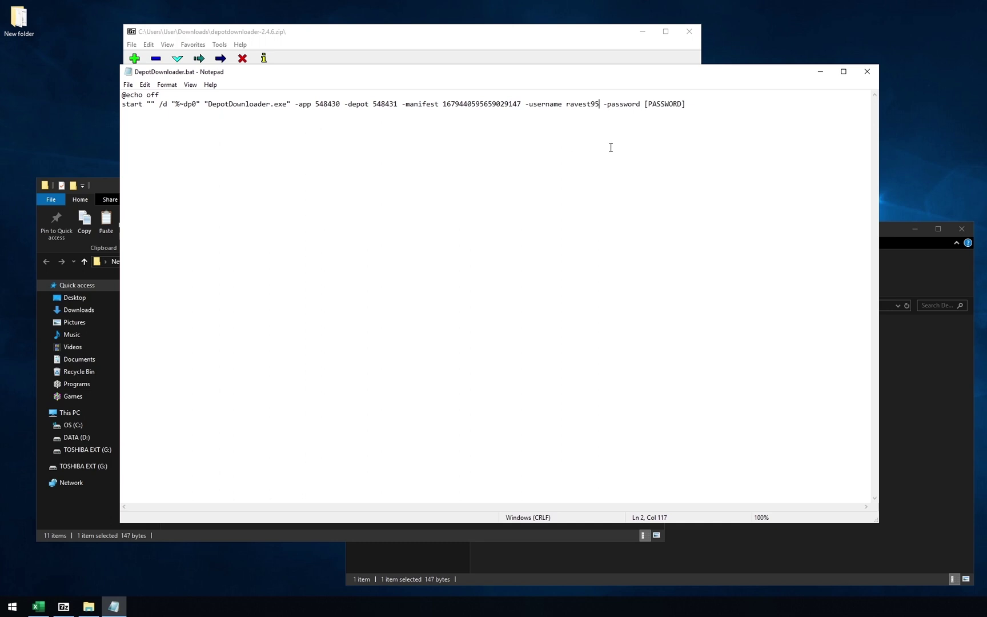
pyautogui.moveTo(644, 104); pyautogui.dragTo(695, 103)
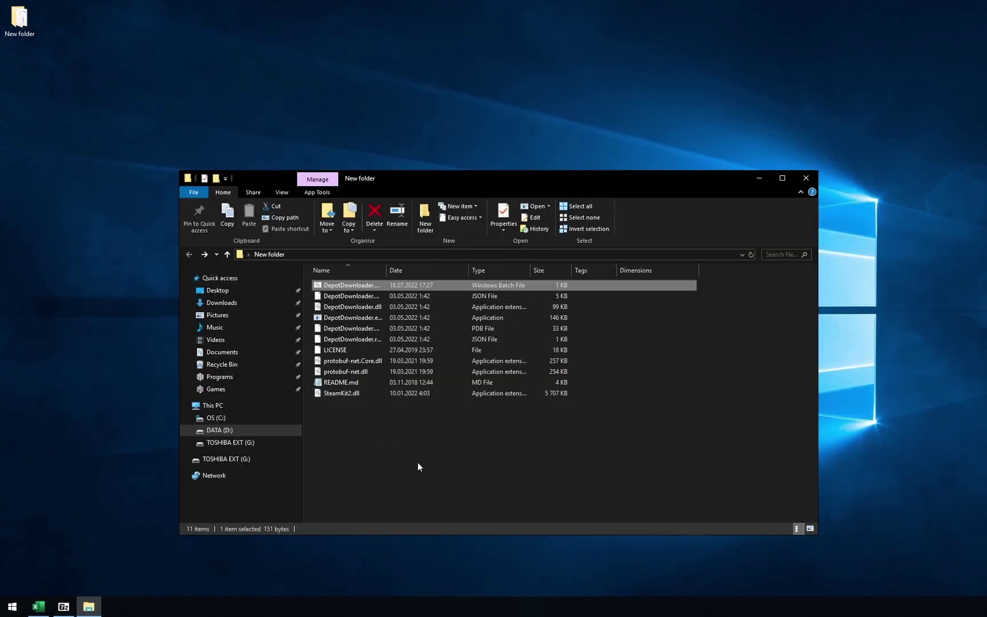
# - Run DepotDownloader.bat and submit the Steam Guard two-factor code to start downloading depot 548431
pyautogui.press('Return')
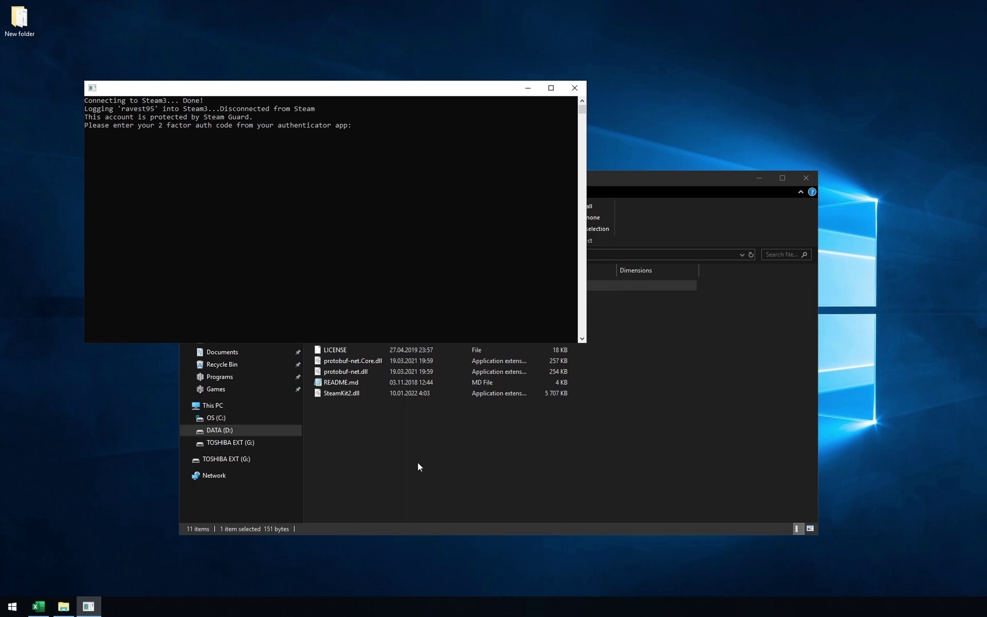
pyautogui.press('Return')
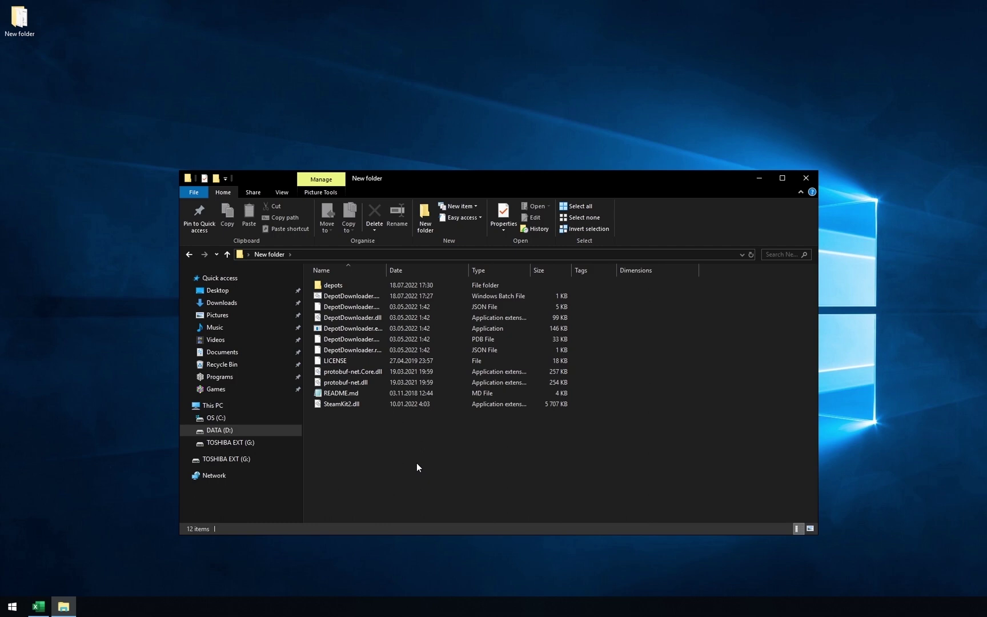
# - Browse into depots\548431 and bring up the context menu for the 8941400 build folder
pyautogui.doubleClick(347, 286)
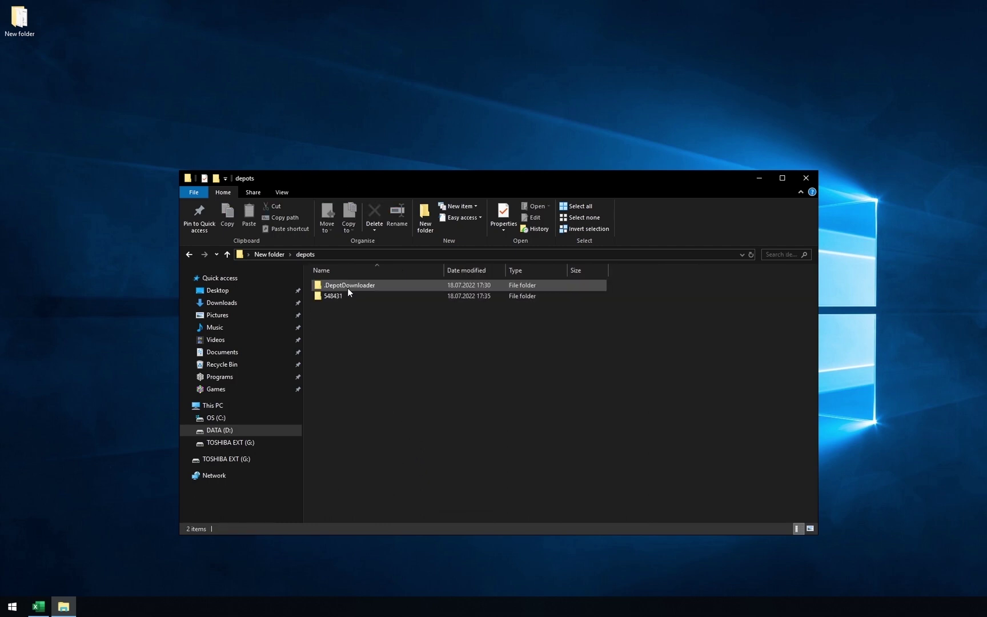
pyautogui.doubleClick(348, 294)
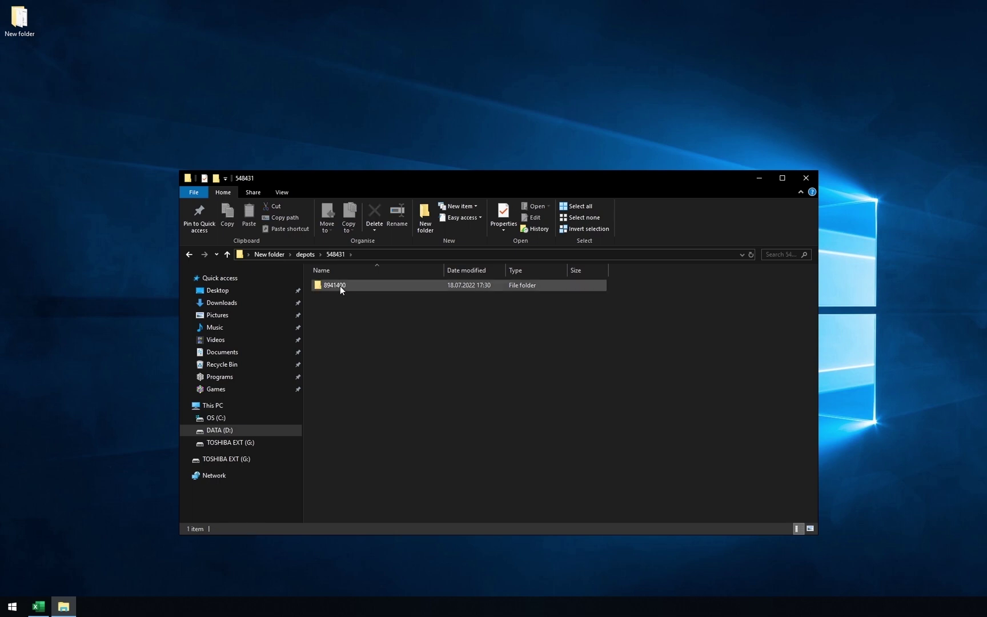
pyautogui.rightClick(340, 286)
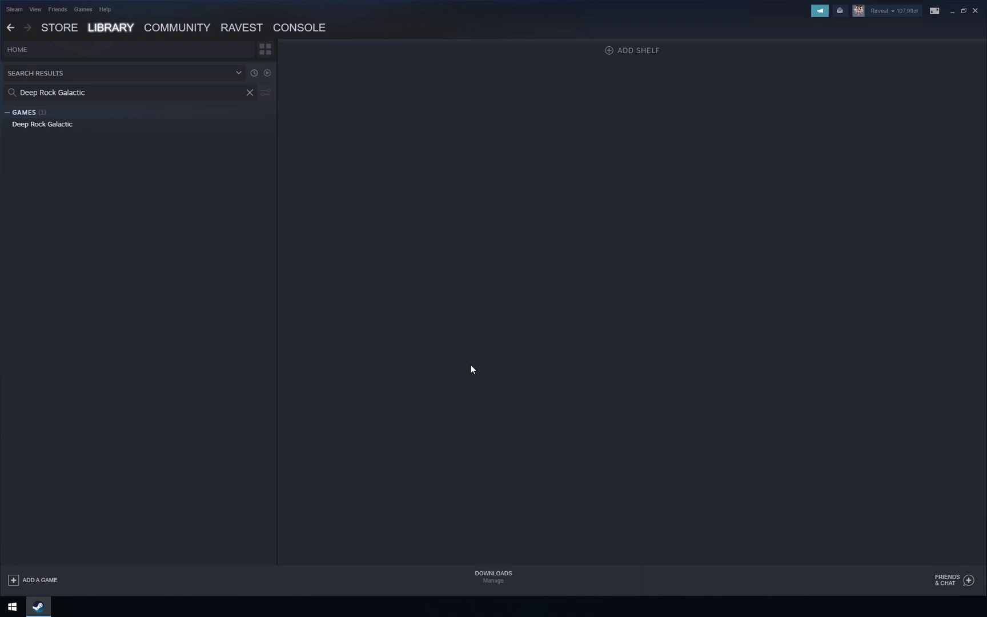
# - Browse Deep Rock Galactic's local files from its Steam properties and copy FSD's Saved folder
pyautogui.rightClick(94, 125)
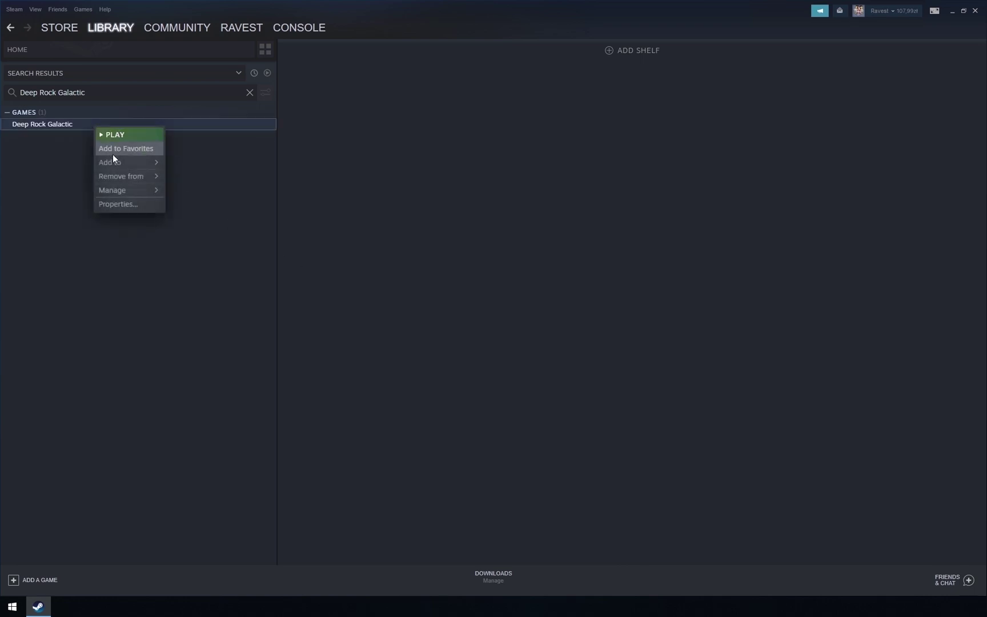
pyautogui.click(119, 204)
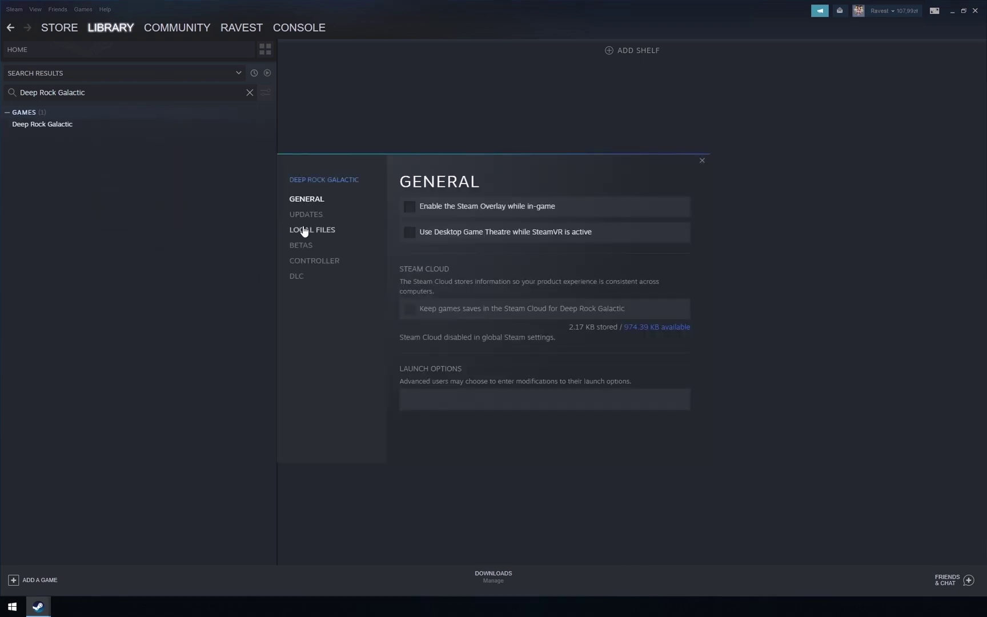
pyautogui.click(304, 229)
pyautogui.click(574, 209)
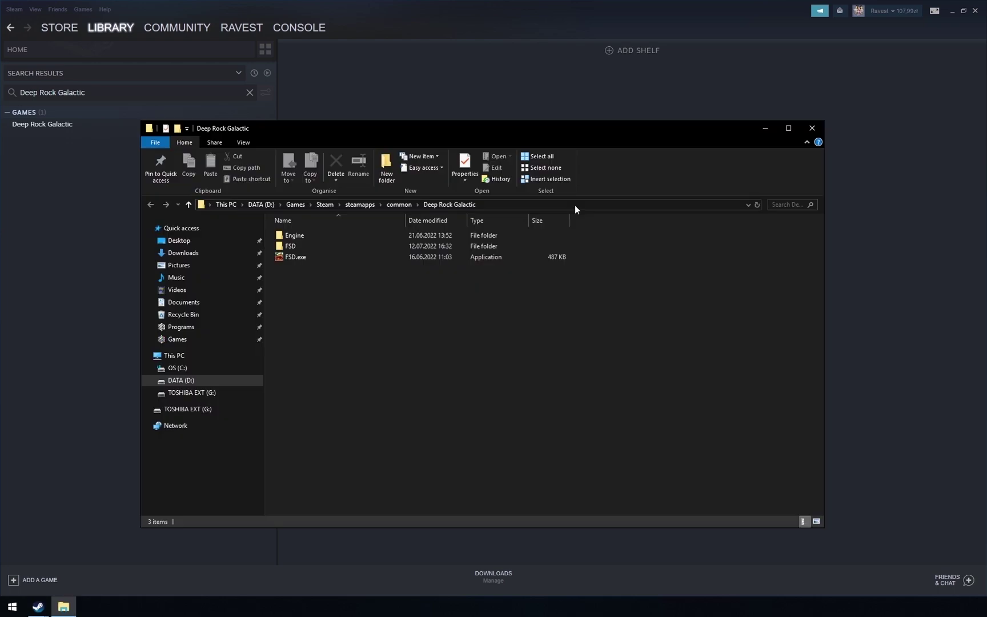
pyautogui.doubleClick(301, 245)
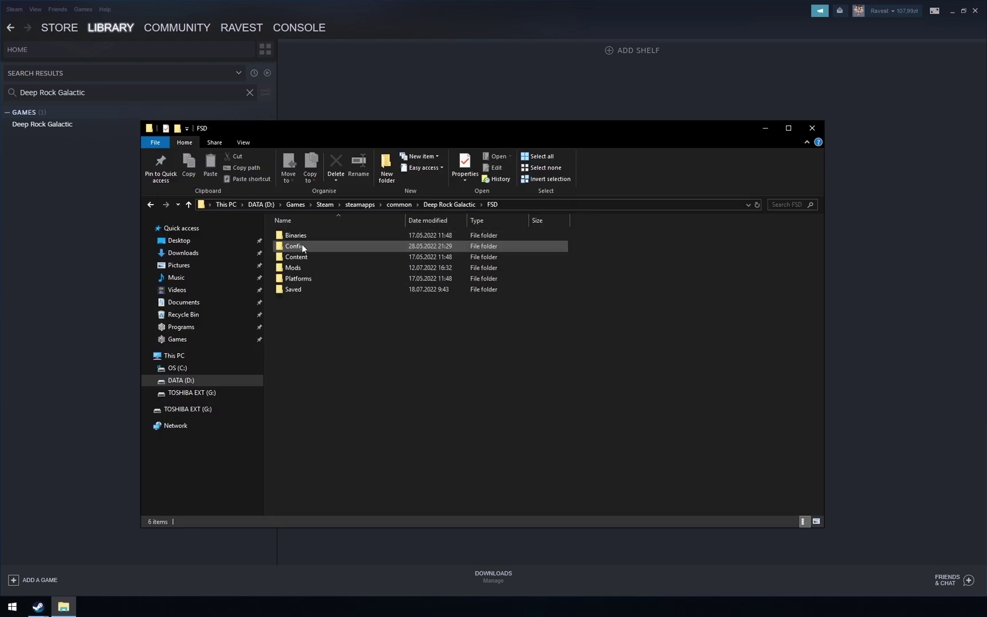
pyautogui.rightClick(292, 287)
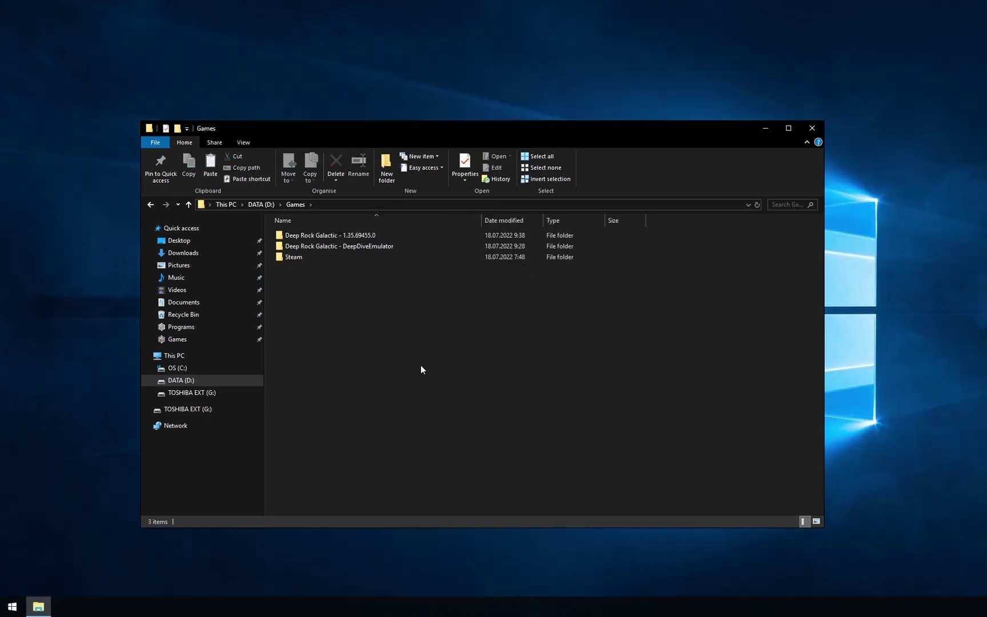
# - Paste the Saved folder into the Deep Rock Galactic - 1.35.69455.0 FSD folder
pyautogui.doubleClick(325, 237)
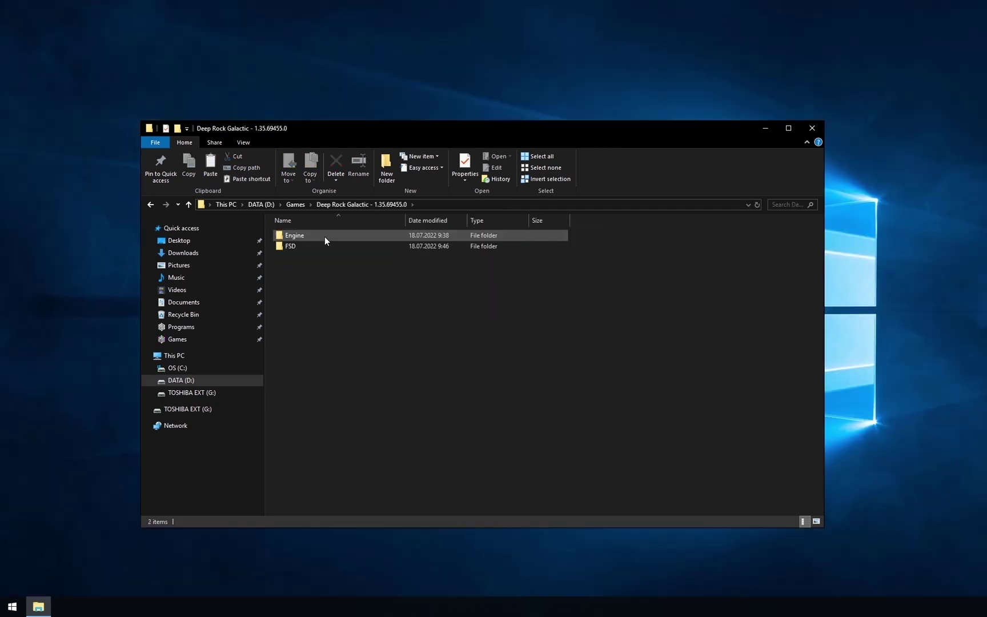
pyautogui.doubleClick(303, 246)
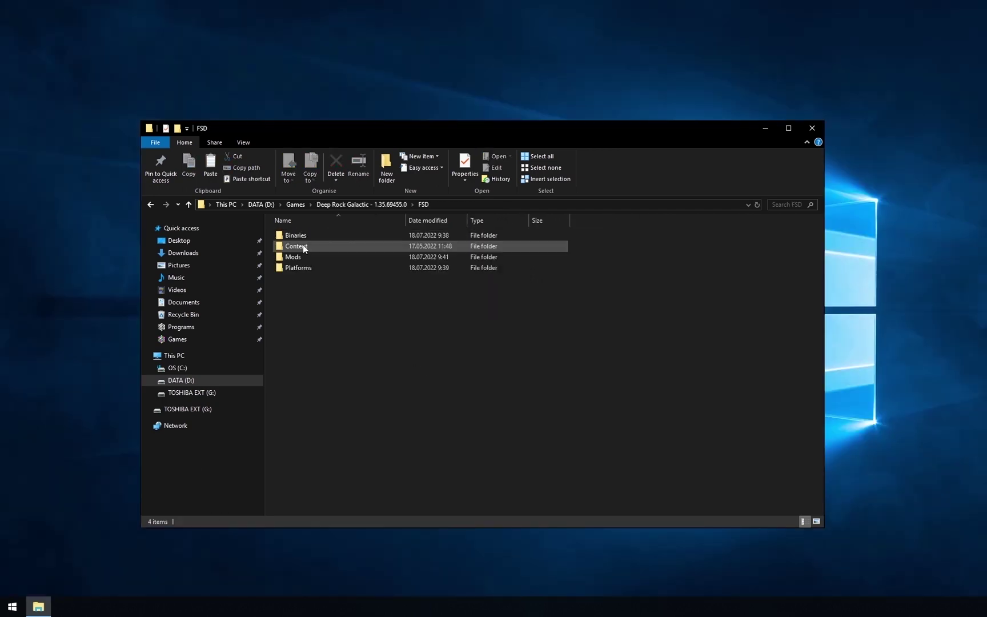
pyautogui.rightClick(314, 291)
pyautogui.click(379, 361)
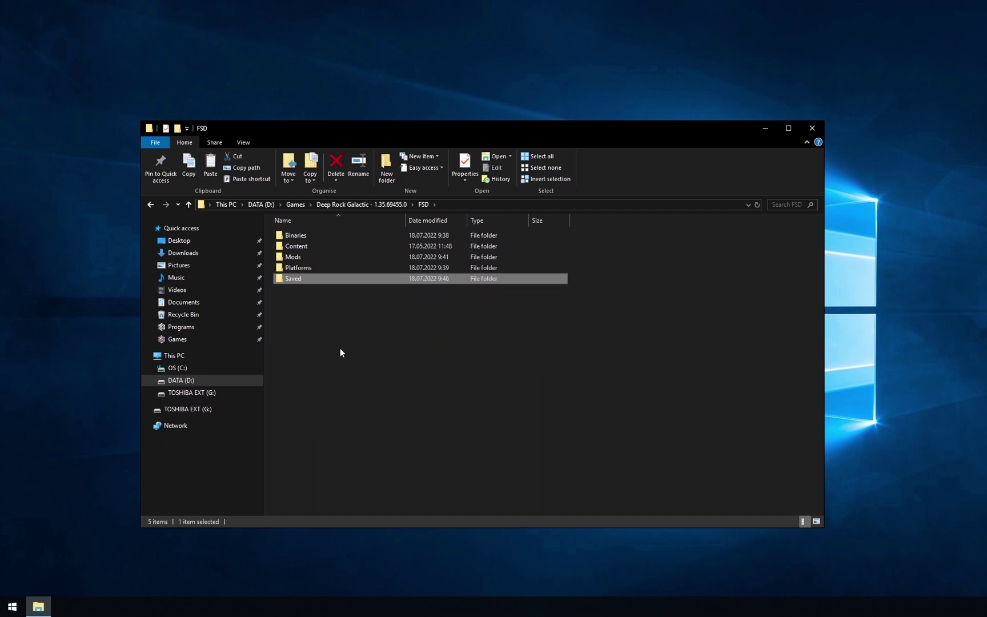
# - In Saved\SaveGames, rename one save file to Player.sav
pyautogui.doubleClick(304, 279)
pyautogui.doubleClick(301, 268)
pyautogui.rightClick(307, 280)
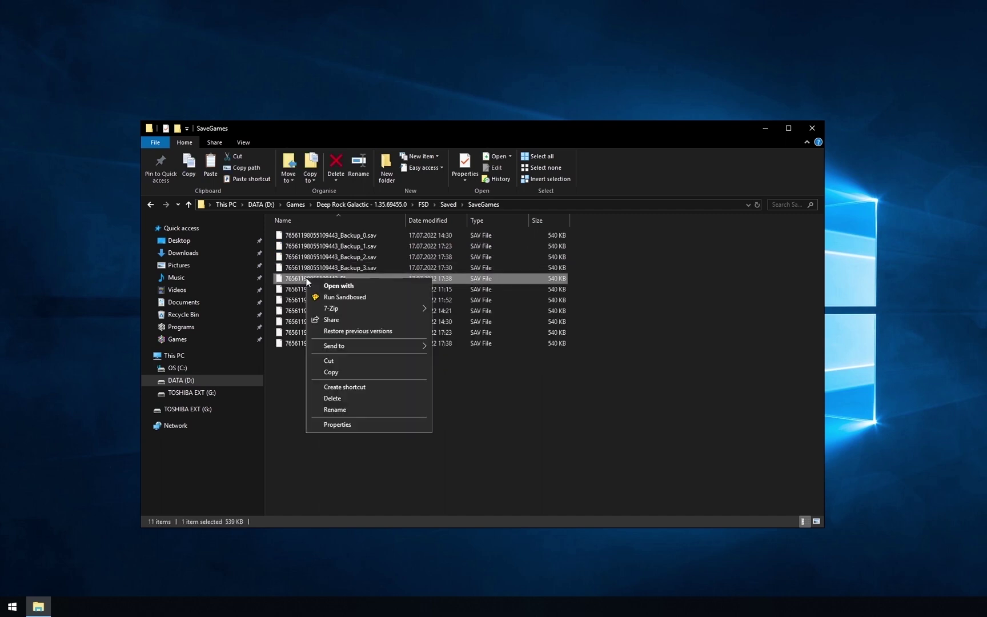
pyautogui.click(337, 409)
pyautogui.write('Playe')
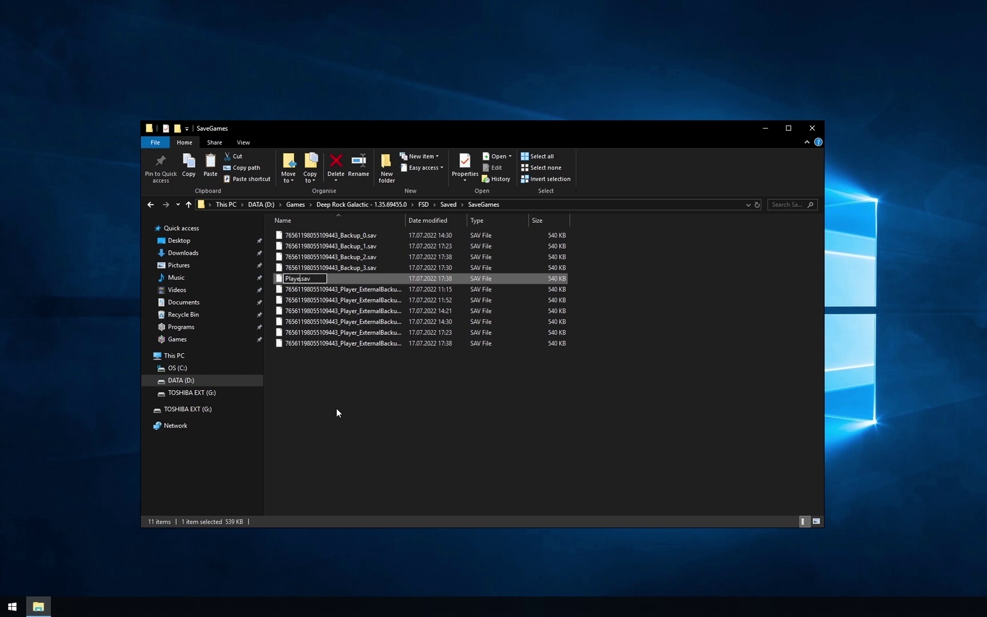
pyautogui.write('r')
pyautogui.press('Return')
# - Delete the ten ExternalBackup save files, leaving only Player.sav
pyautogui.click(317, 329)
pyautogui.keyDown('shift'); pyautogui.click(313, 234); pyautogui.keyUp('shift')
pyautogui.press('Delete')
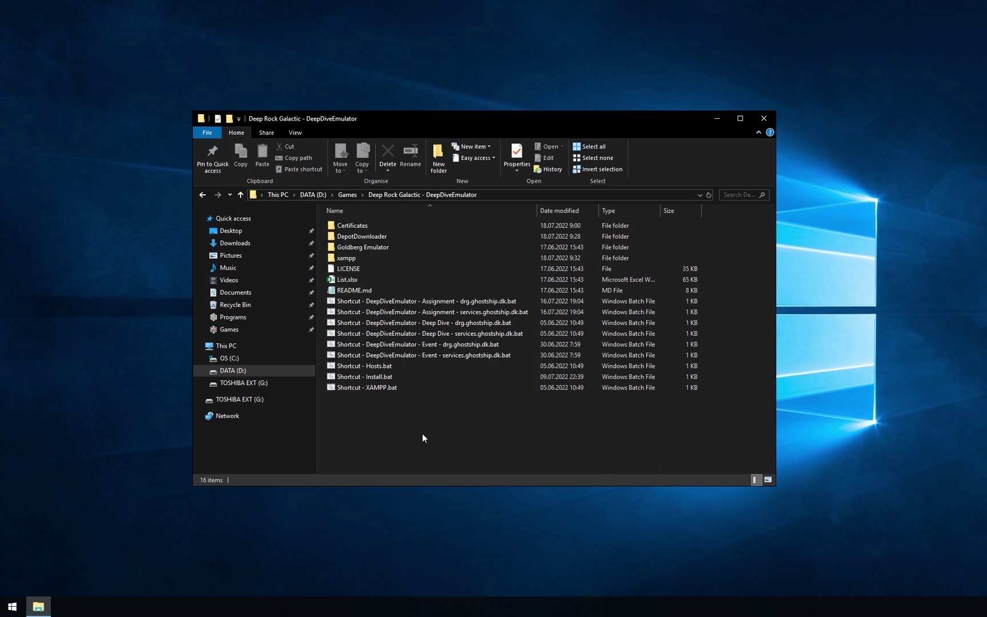
# - Copy the six items inside the Goldberg Emulator folder
pyautogui.click(387, 249)
pyautogui.doubleClick(385, 247)
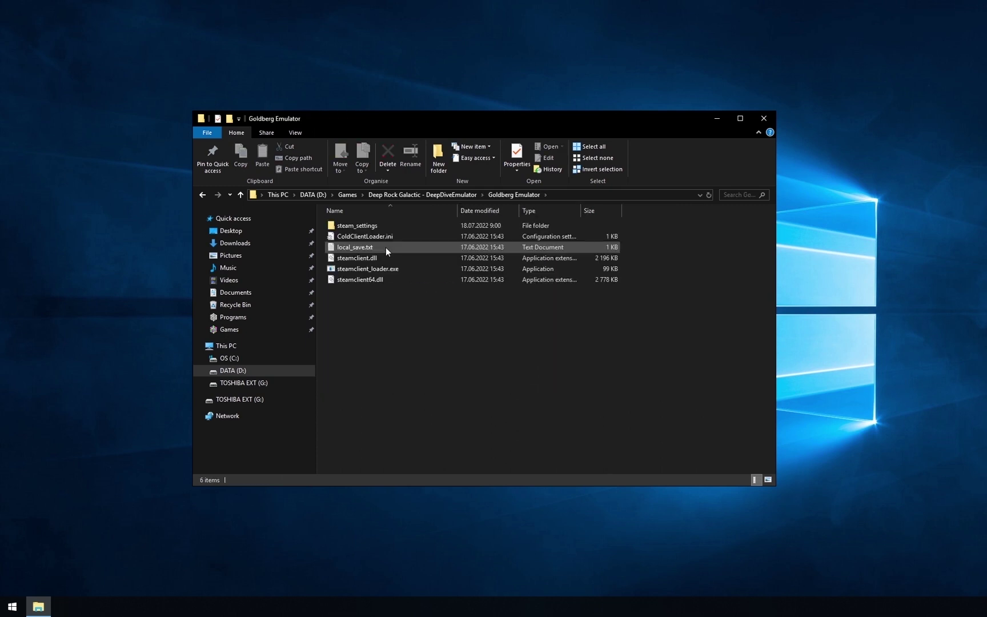
pyautogui.moveTo(389, 295); pyautogui.dragTo(359, 227)
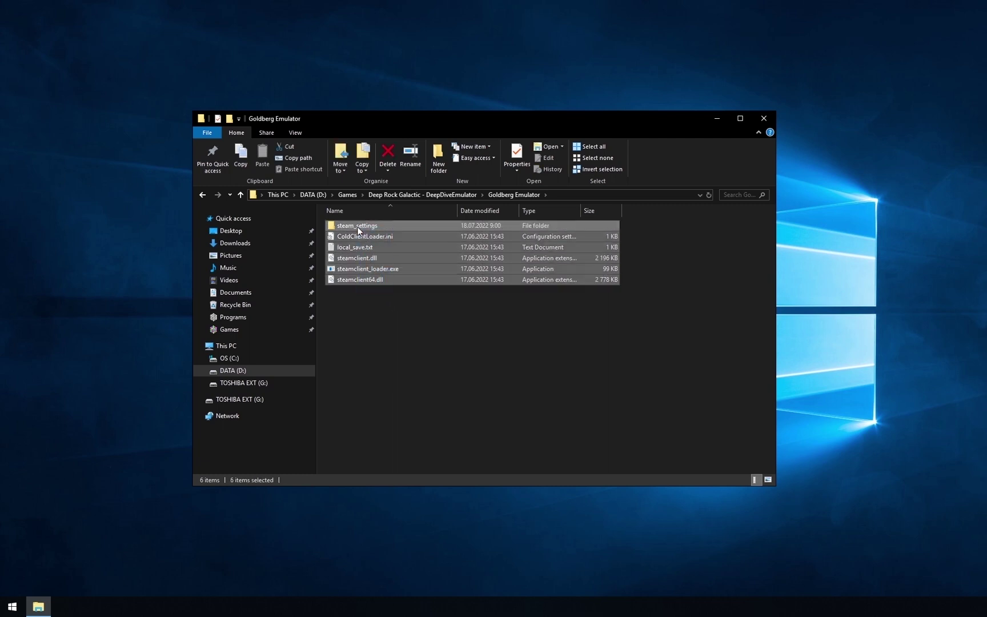
pyautogui.rightClick(359, 227)
pyautogui.click(381, 321)
# - Paste the emulator files into the 1.35.69455.0 build's Engine\Binaries\ThirdParty\Steamworks\Steamv151\Win64 folder
pyautogui.hotkey('alt', 'Left')
pyautogui.hotkey('alt', 'Left')
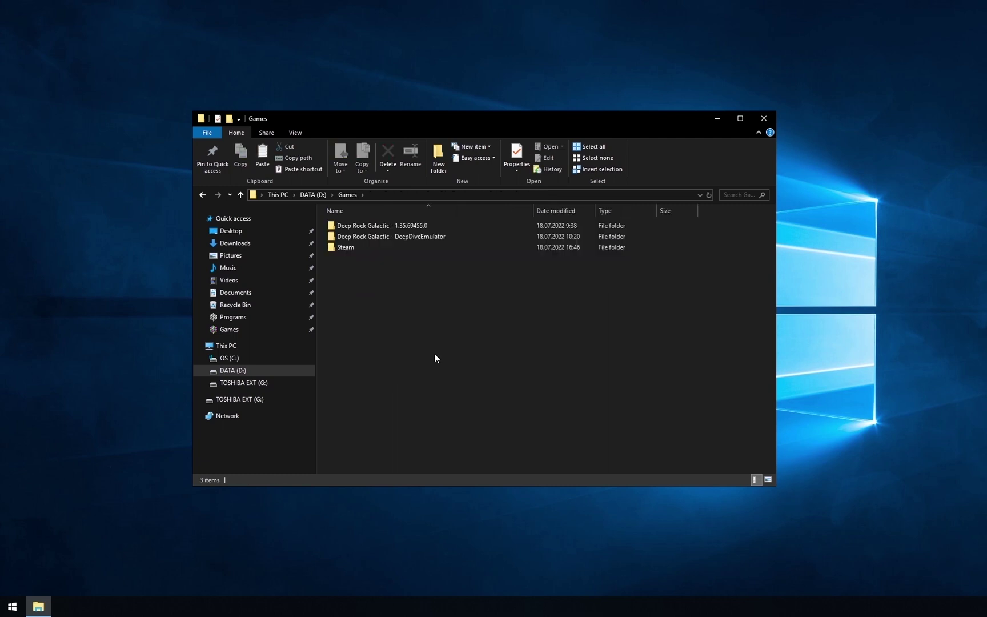
pyautogui.doubleClick(401, 226)
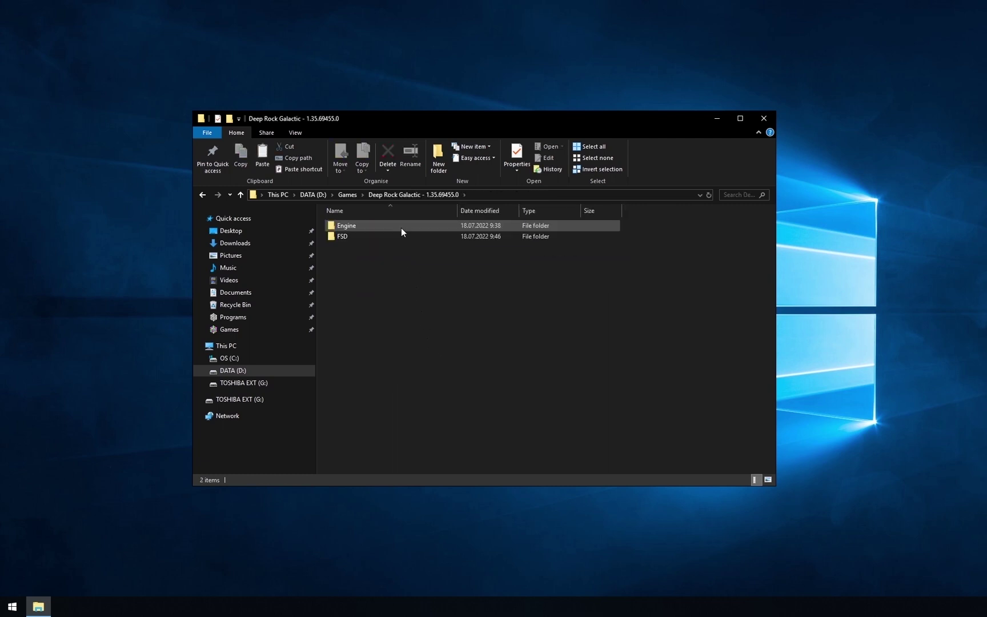
pyautogui.doubleClick(401, 226)
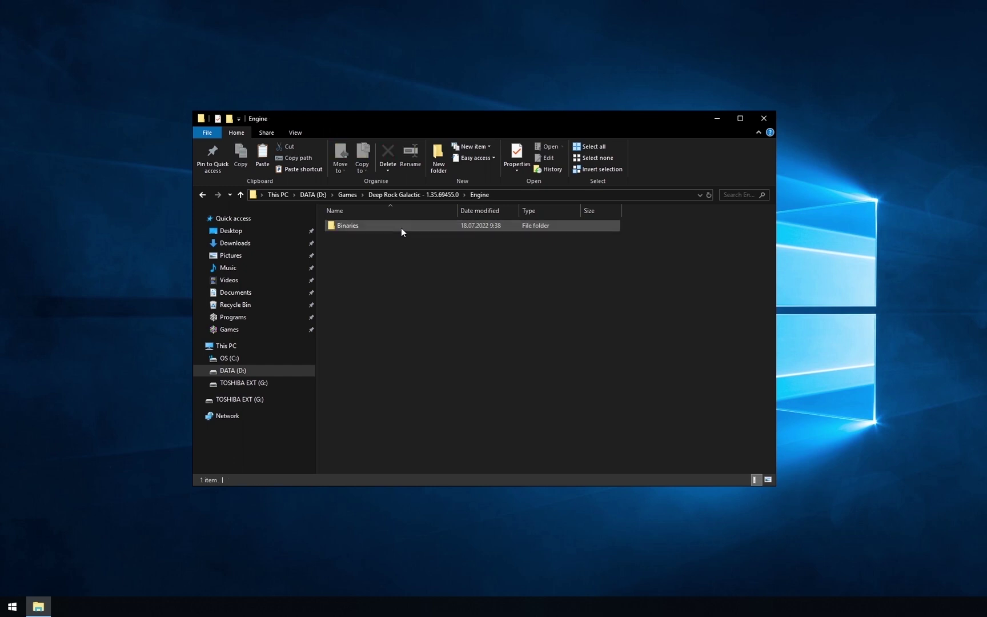
pyautogui.doubleClick(401, 226)
pyautogui.doubleClick(401, 228)
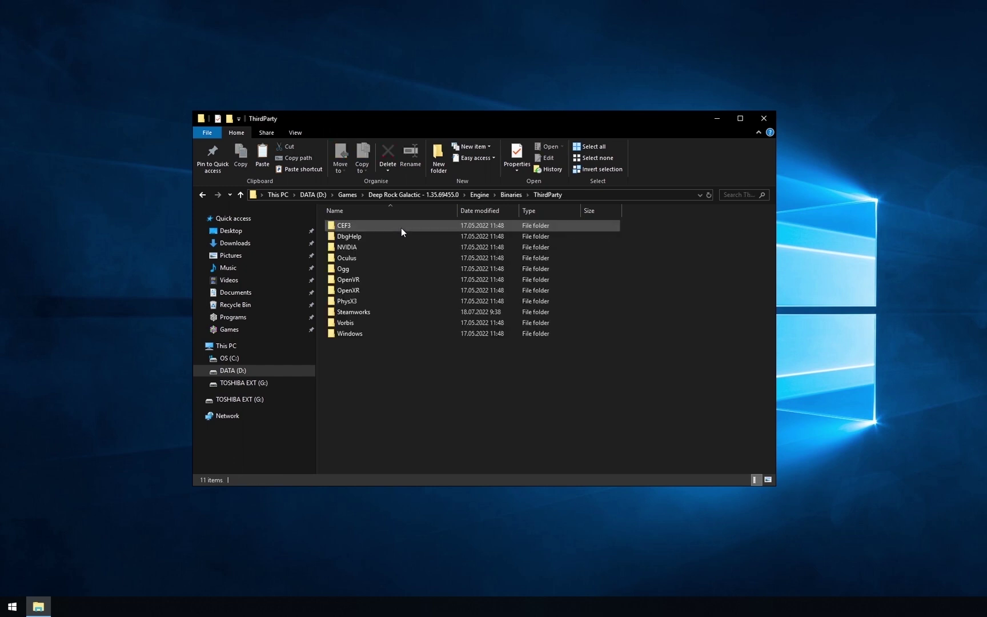
pyautogui.doubleClick(362, 310)
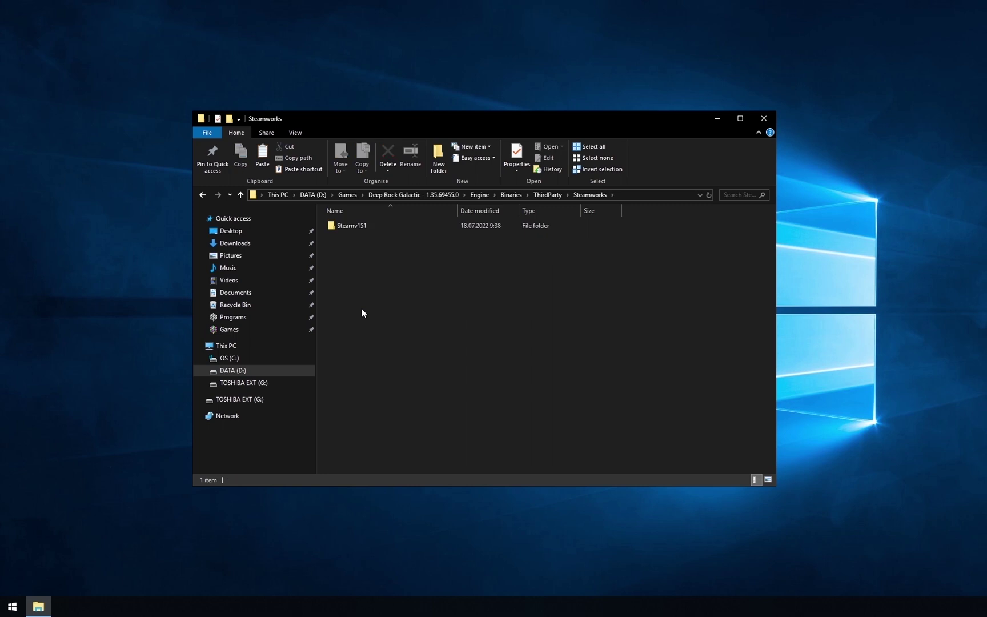
pyautogui.doubleClick(381, 228)
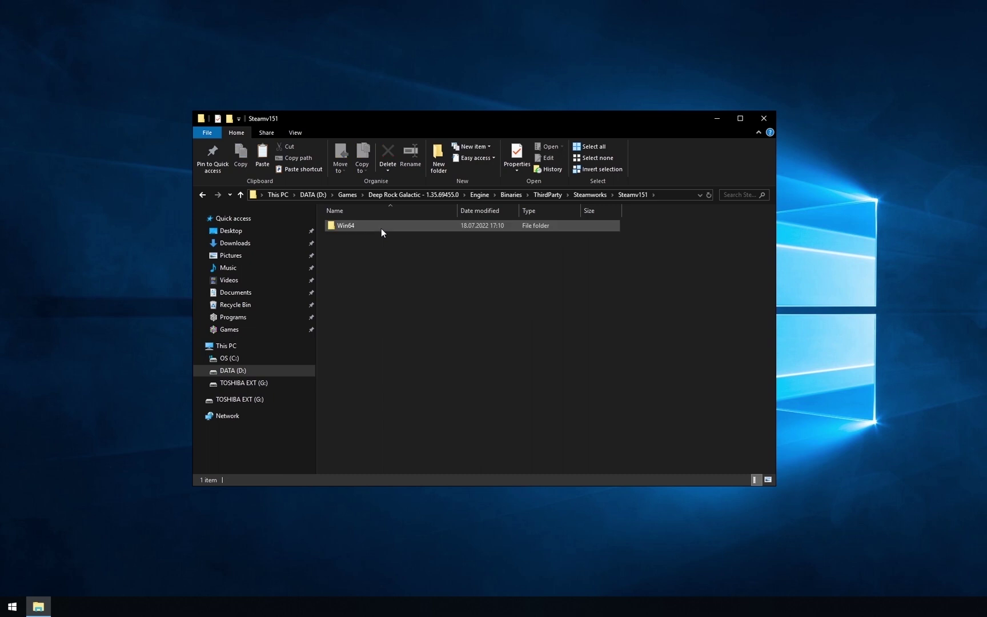
pyautogui.doubleClick(381, 229)
pyautogui.rightClick(383, 246)
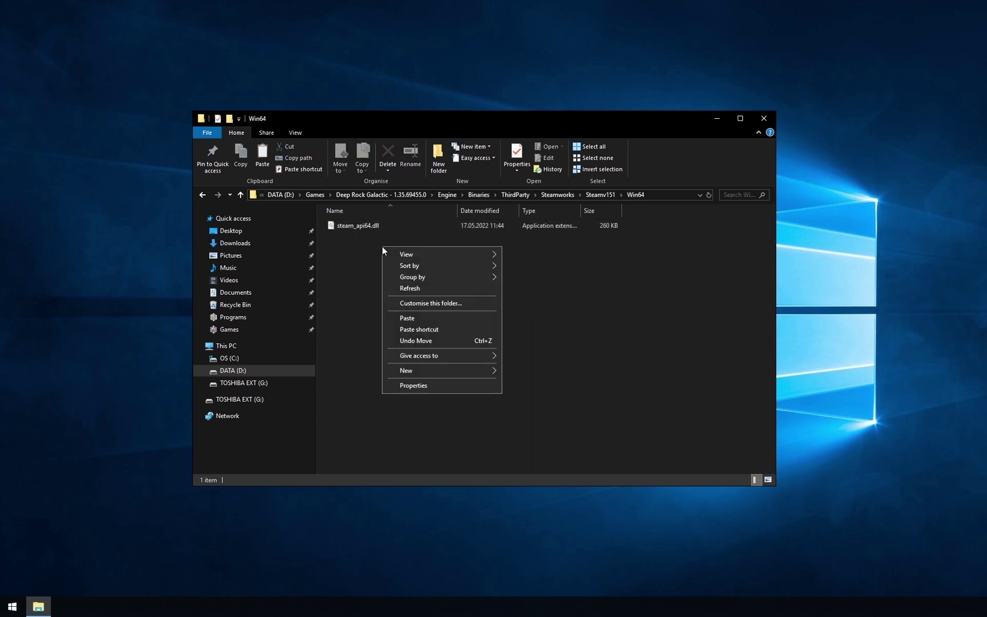
pyautogui.click(411, 316)
pyautogui.click(411, 317)
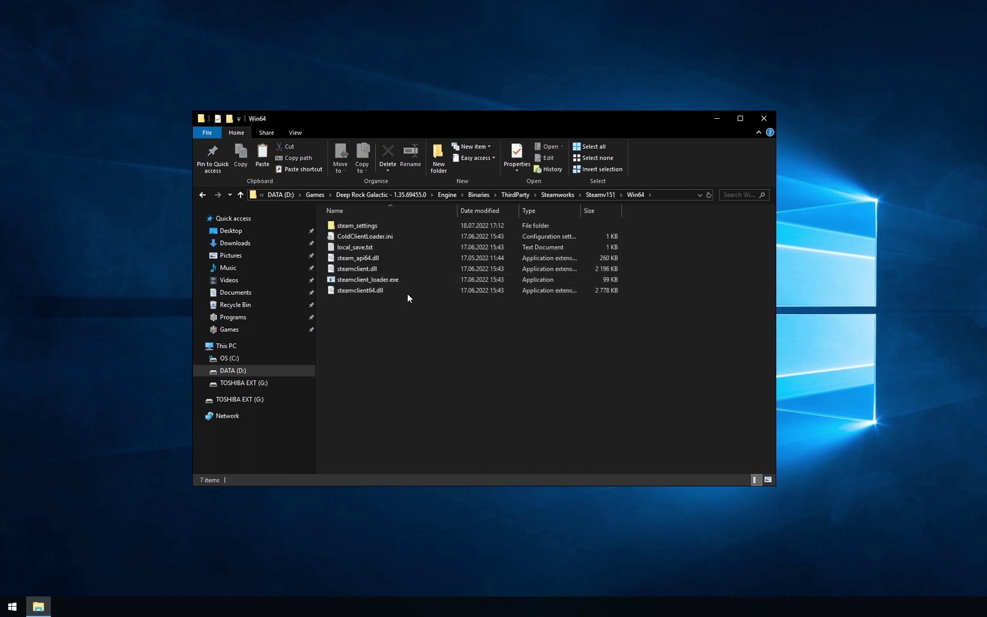
pyautogui.doubleClick(388, 225)
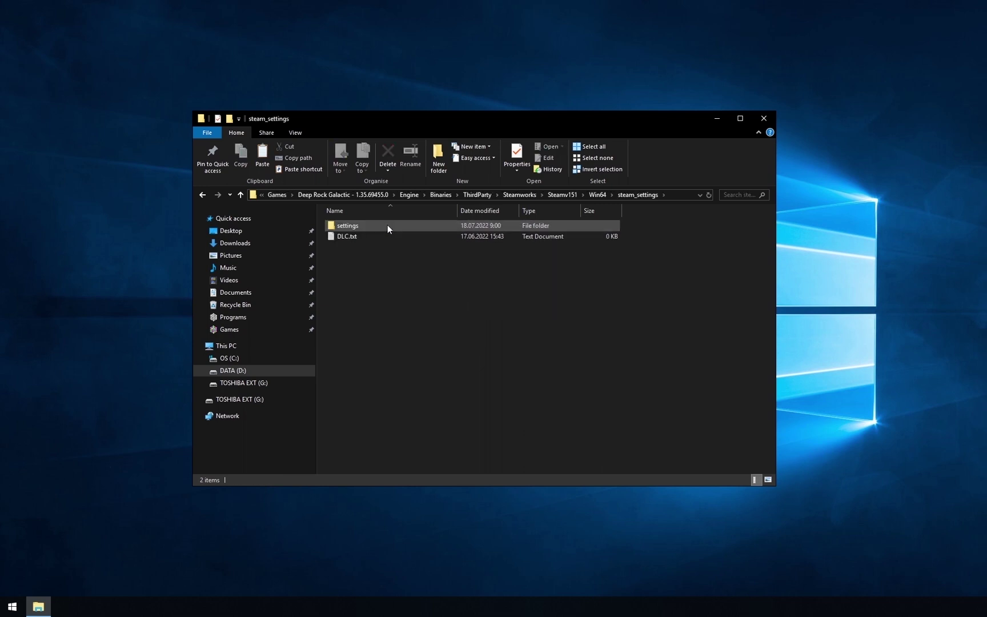
# - In steam_settings\settings\account_name.txt, replace Player with a new account name
pyautogui.doubleClick(387, 225)
pyautogui.click(387, 225)
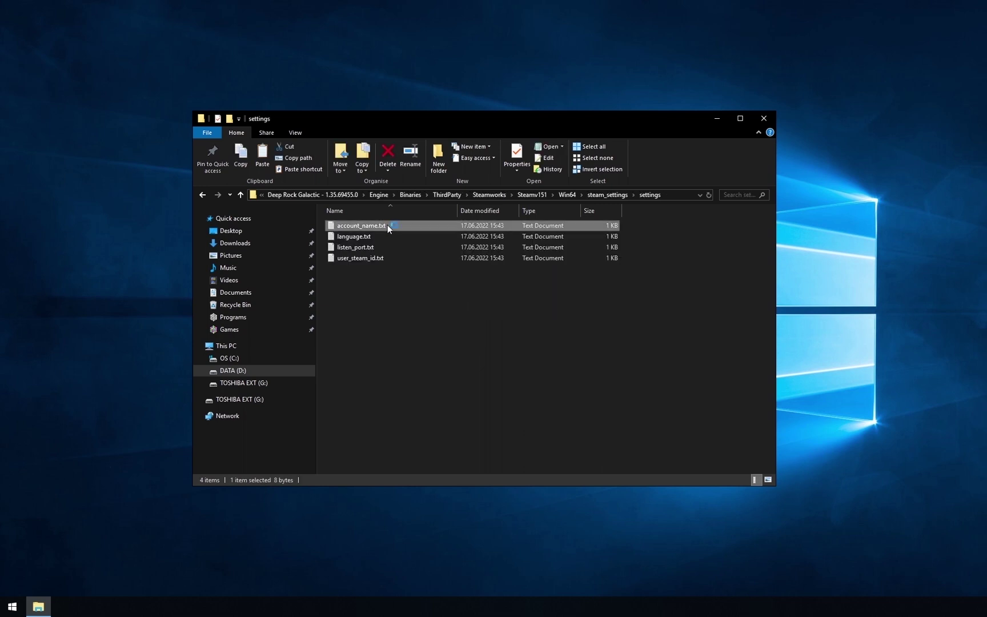
pyautogui.doubleClick(388, 225)
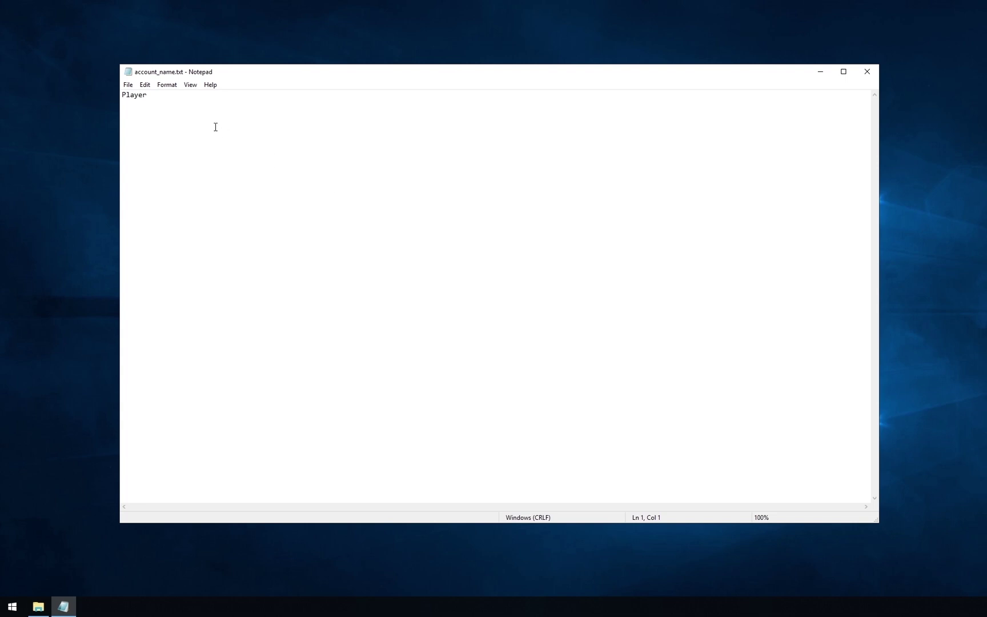
pyautogui.moveTo(154, 96); pyautogui.dragTo(123, 96)
pyautogui.write('Karach')
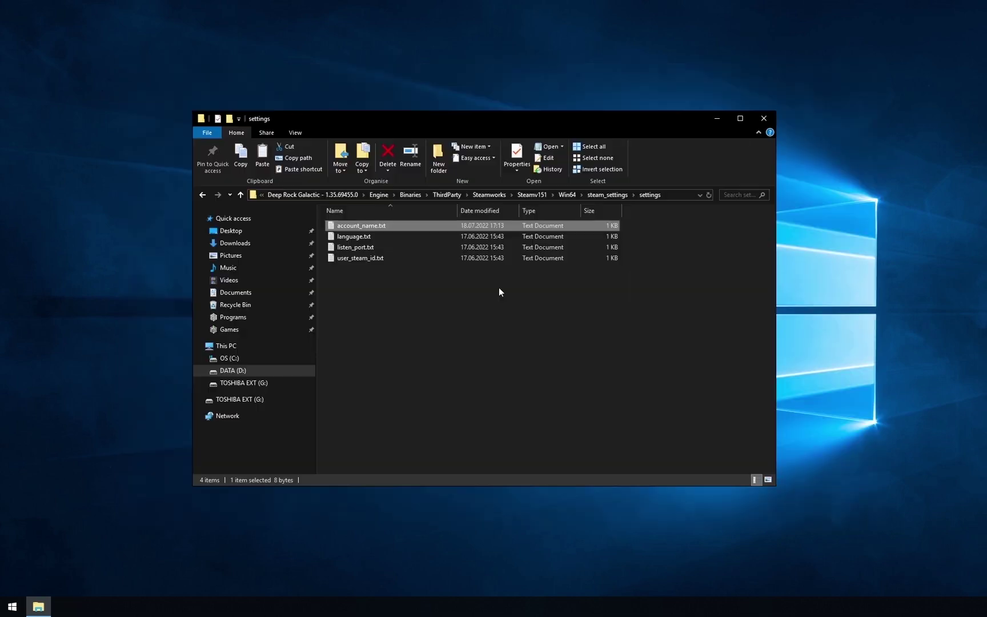
# - Back in Win64, send steamclient_loader.exe to the desktop as a shortcut
pyautogui.click(562, 195)
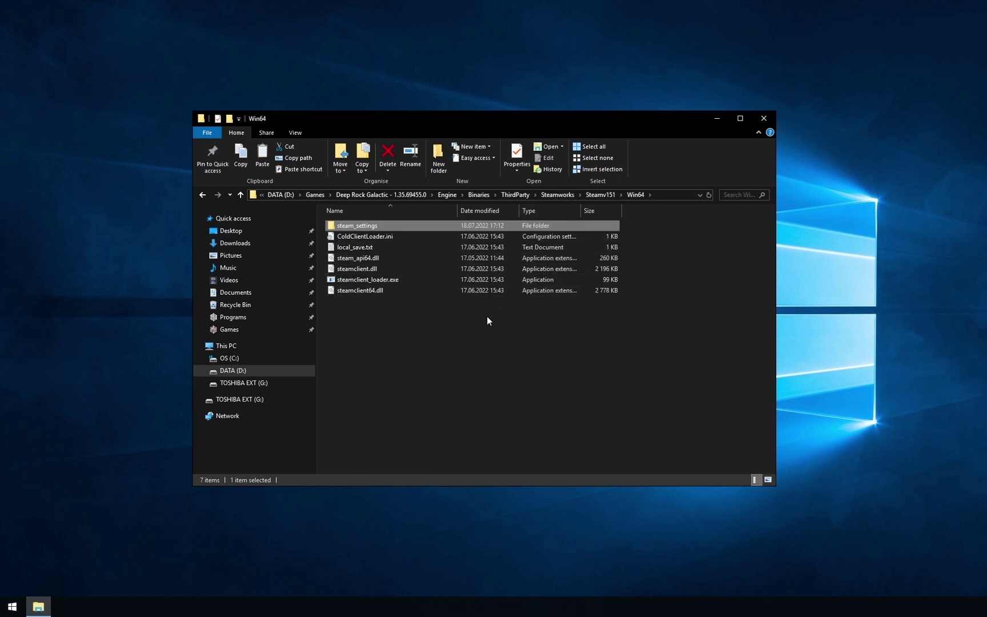
pyautogui.click(403, 279)
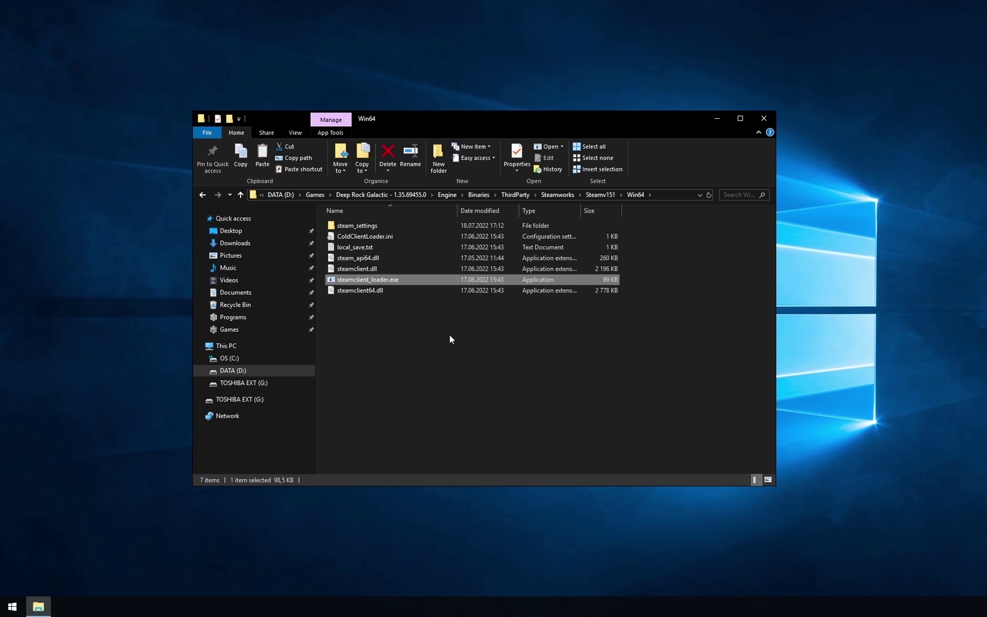
pyautogui.rightClick(402, 280)
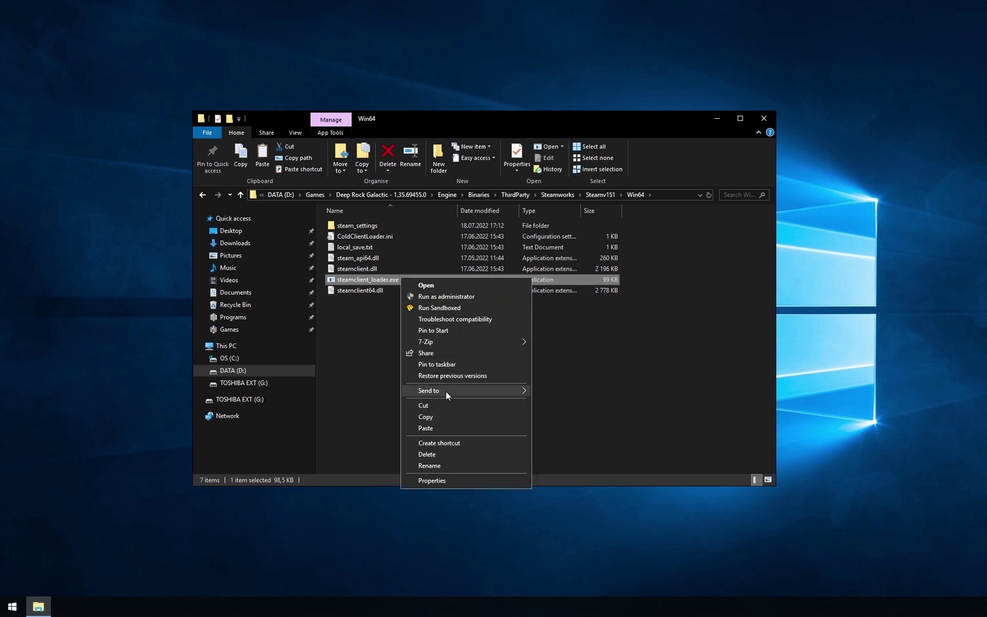
pyautogui.moveTo(446, 390)
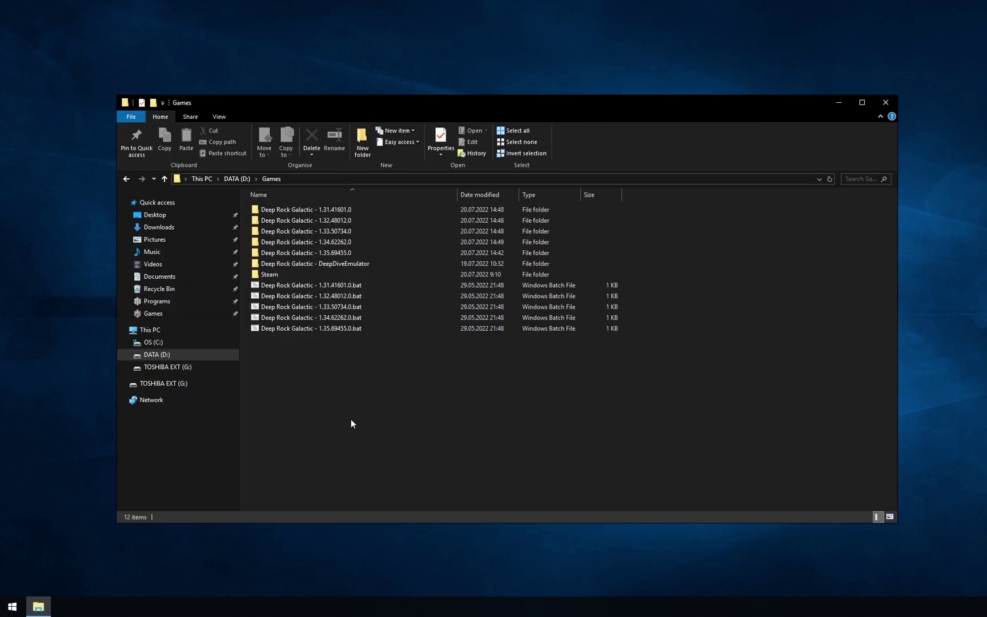
# - Select the Deep Rock Galactic - 1.35.69455.0.bat launcher in the Games folder
pyautogui.click(310, 331)
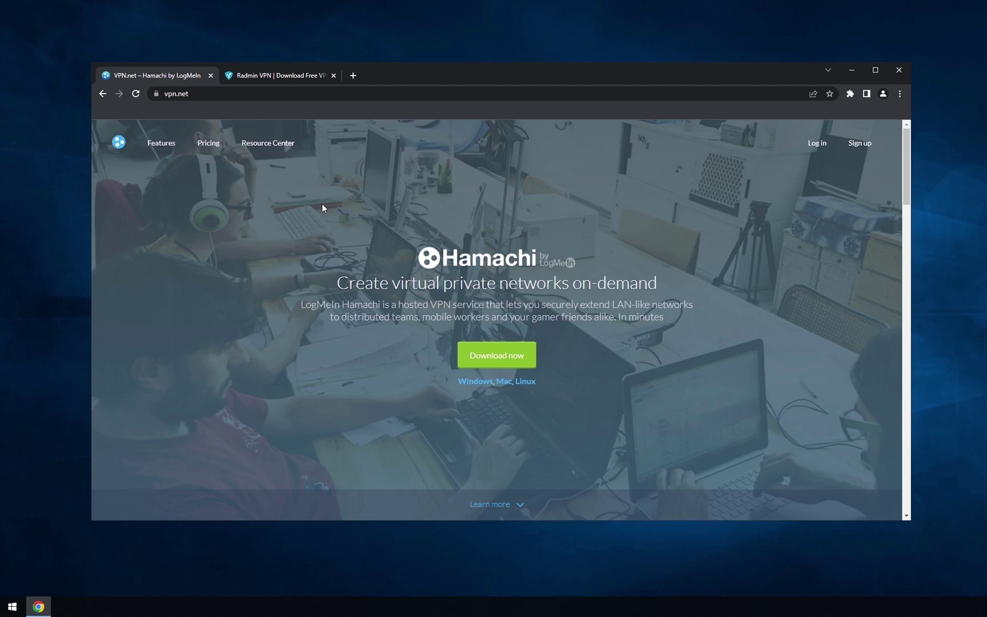
# - Switch Chrome from the Hamachi page to the Radmin VPN tab
pyautogui.click(287, 80)
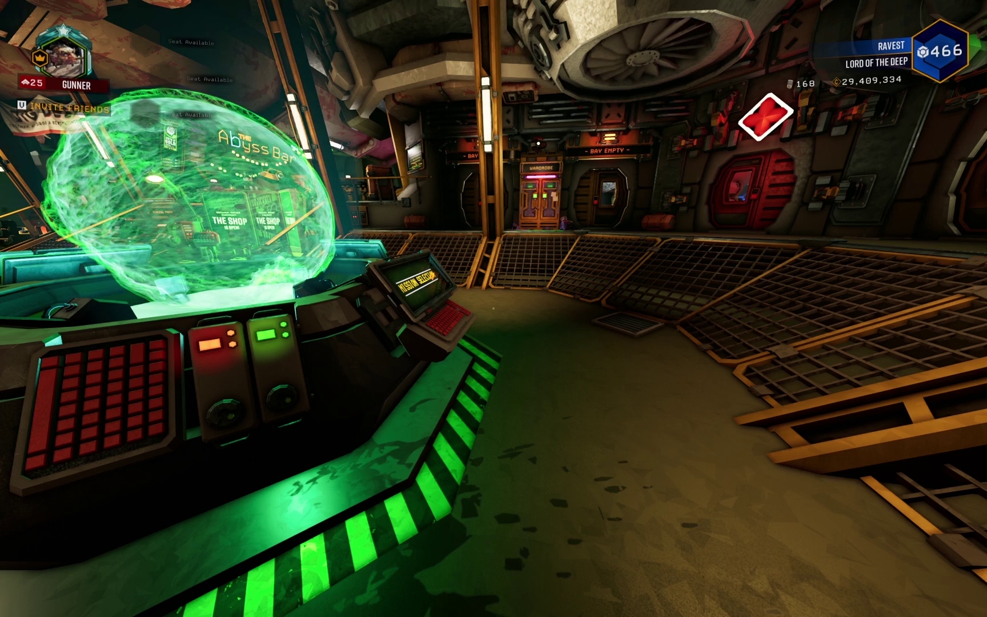
# - Open the Steam friends overlay in the space rig with Shift+Tab
pyautogui.hotkey('shift', 'Tab')
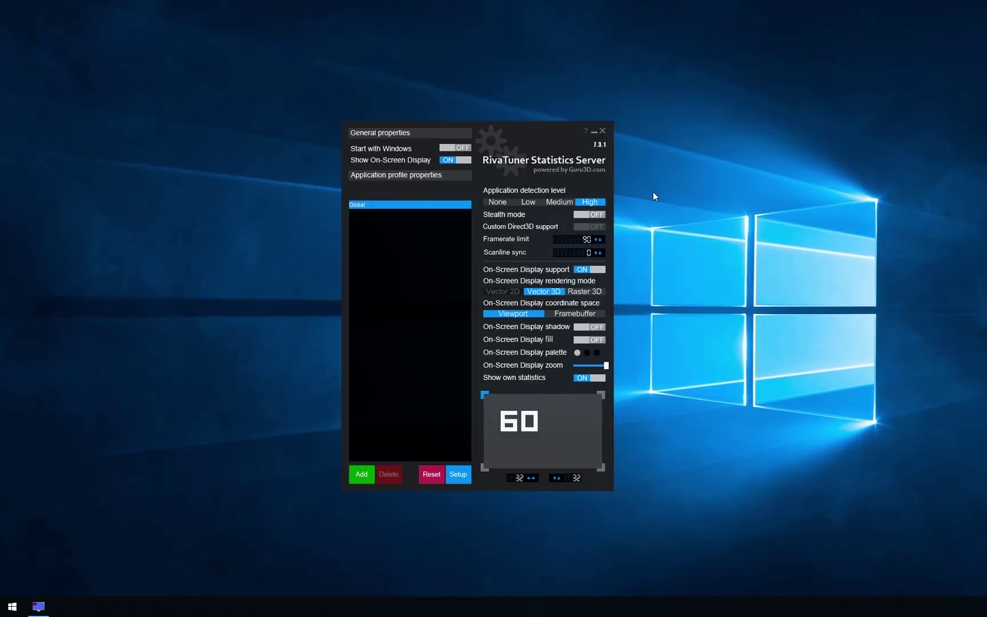
# - Close RivaTuner Statistics Server, leaving its framerate limit at 90 fps
pyautogui.click(603, 131)
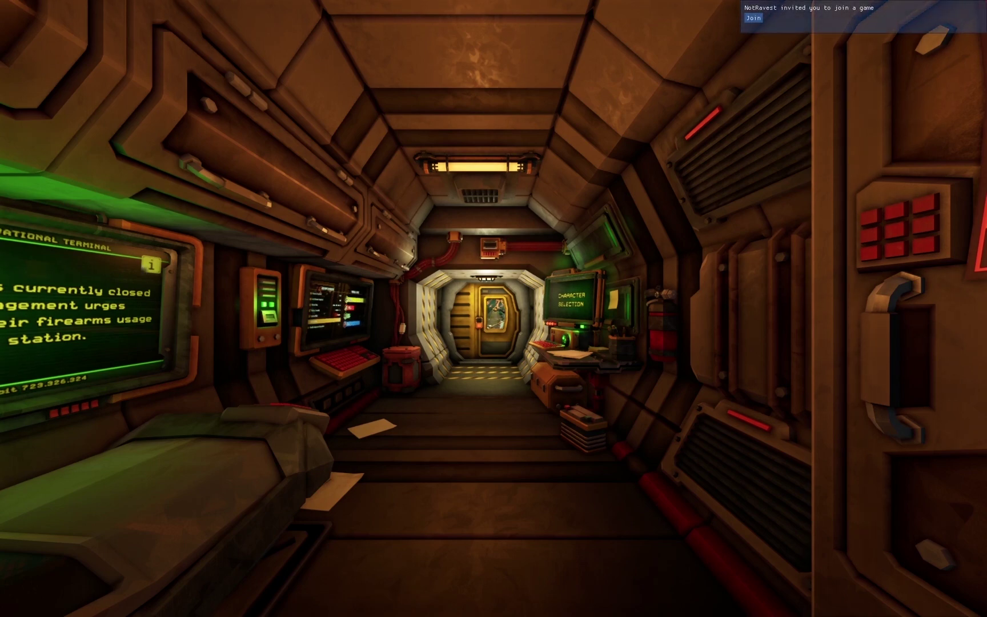
# - Bring up Deep Rock Galactic's pause menu in the living quarters
pyautogui.press('Escape')
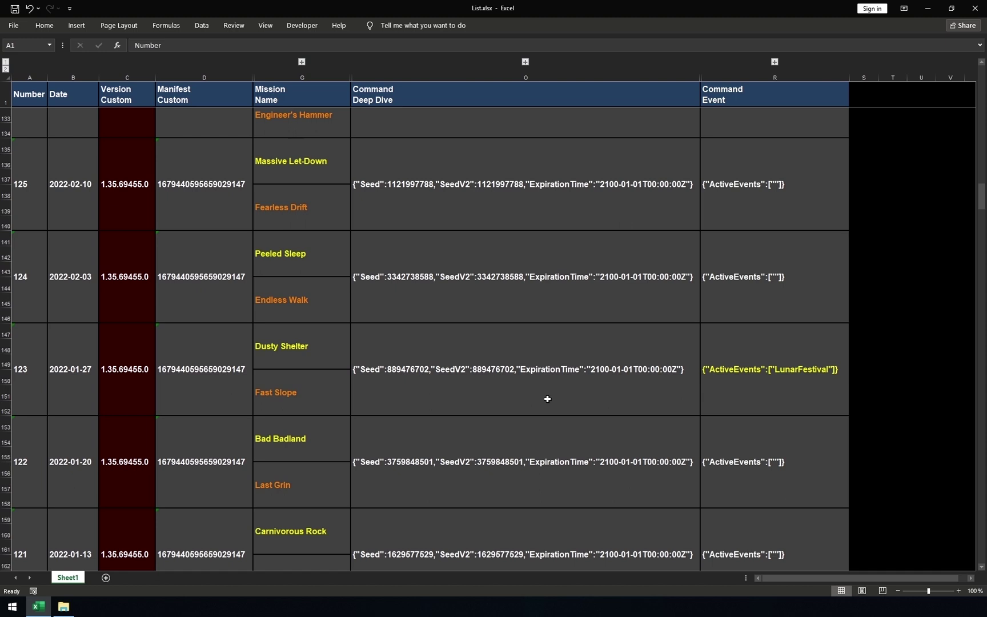
# - Copy the 2022-01-27 deep dive JSON from cell O147 and open Deep Dive drg.ghostship.dk as text
pyautogui.doubleClick(547, 399)
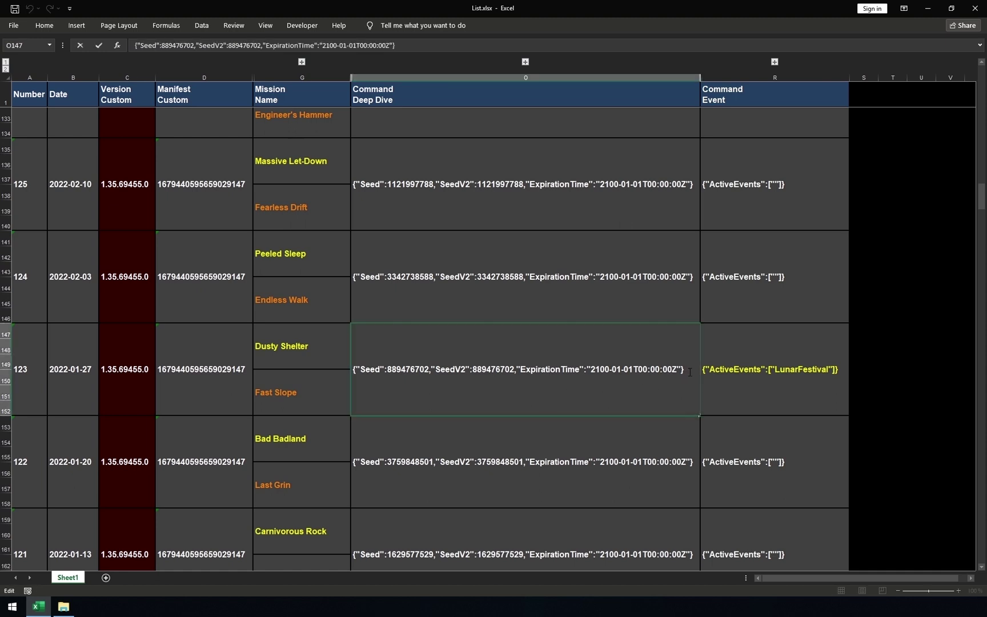
pyautogui.moveTo(690, 371); pyautogui.dragTo(352, 369)
pyautogui.hotkey('ctrl', 'c')
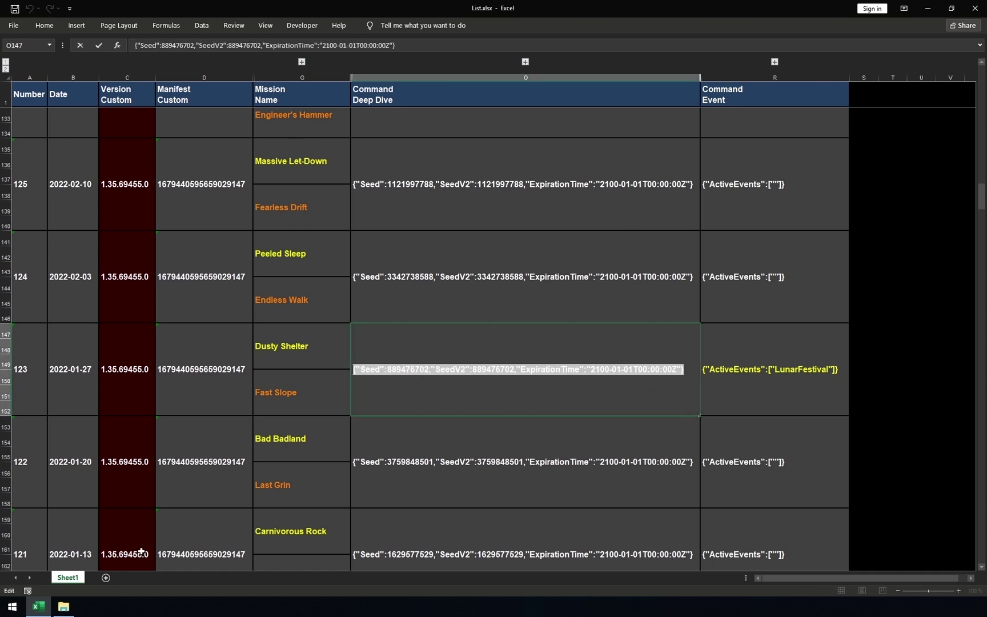
pyautogui.click(64, 606)
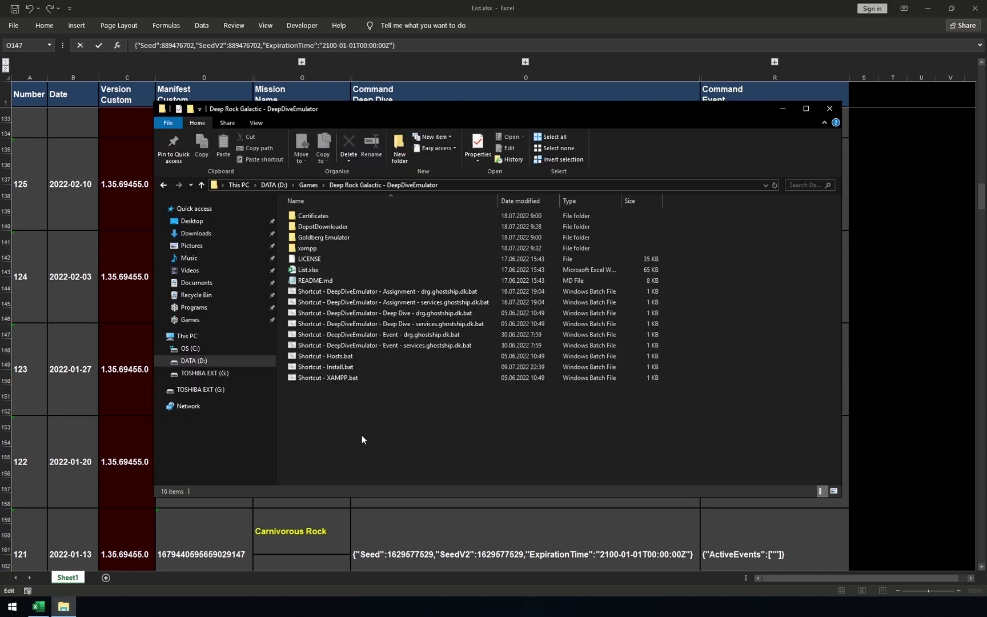
pyautogui.click(406, 315)
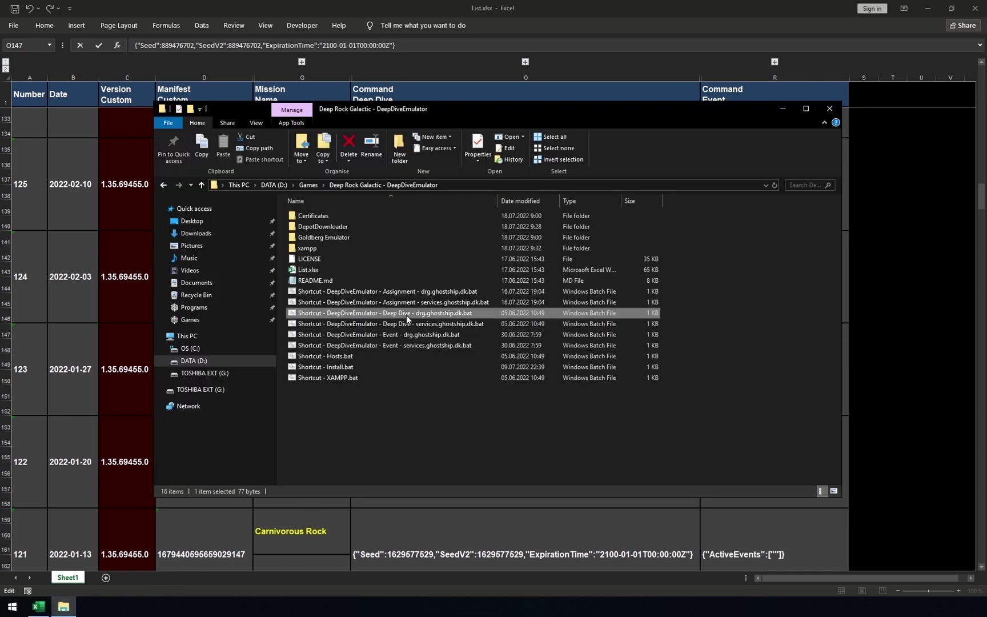
pyautogui.doubleClick(406, 315)
pyautogui.click(437, 276)
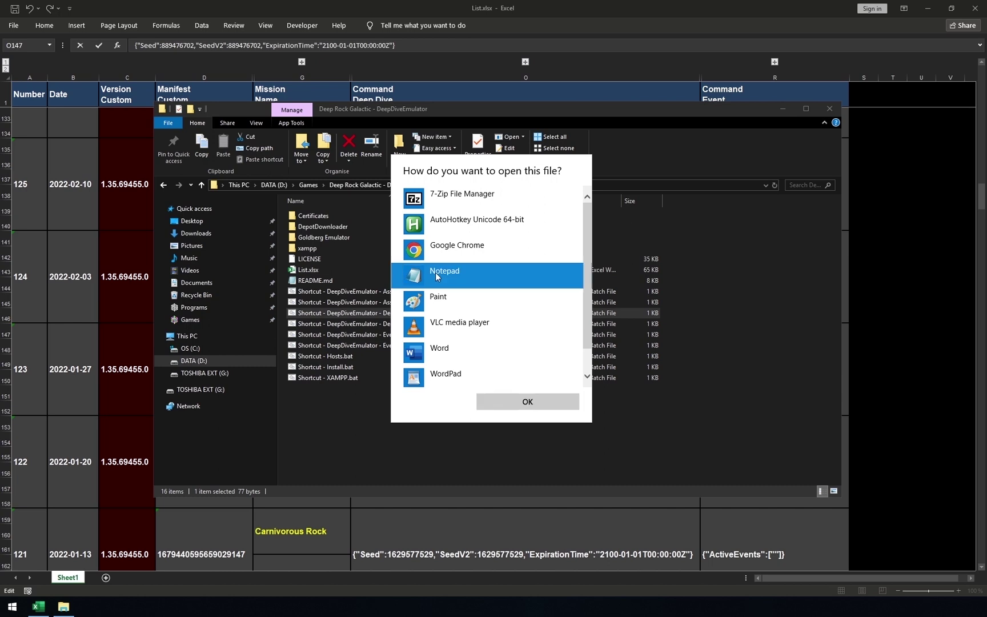
pyautogui.click(499, 400)
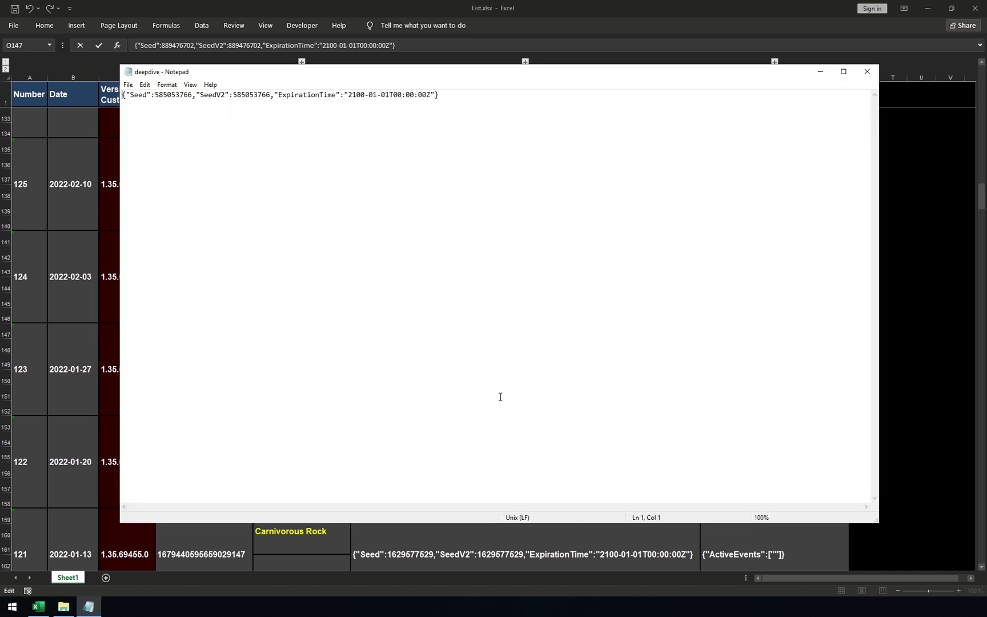
# - Replace the deepdive file's contents with the 889476702 seed line and save it
pyautogui.hotkey('ctrl', 'a')
pyautogui.press('Delete')
pyautogui.hotkey('ctrl', 'v')
pyautogui.click(866, 72)
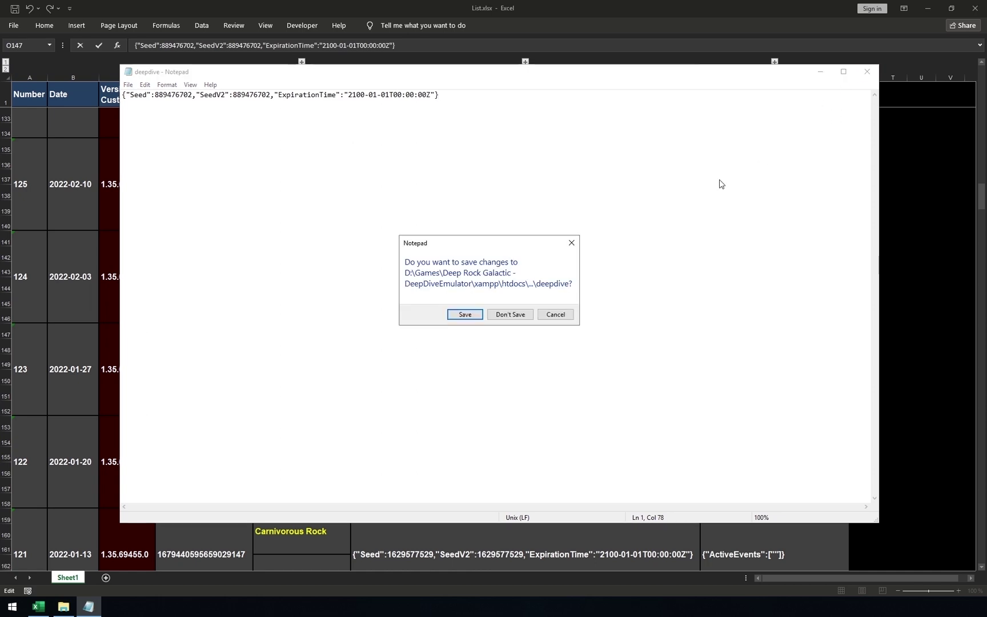
pyautogui.click(471, 314)
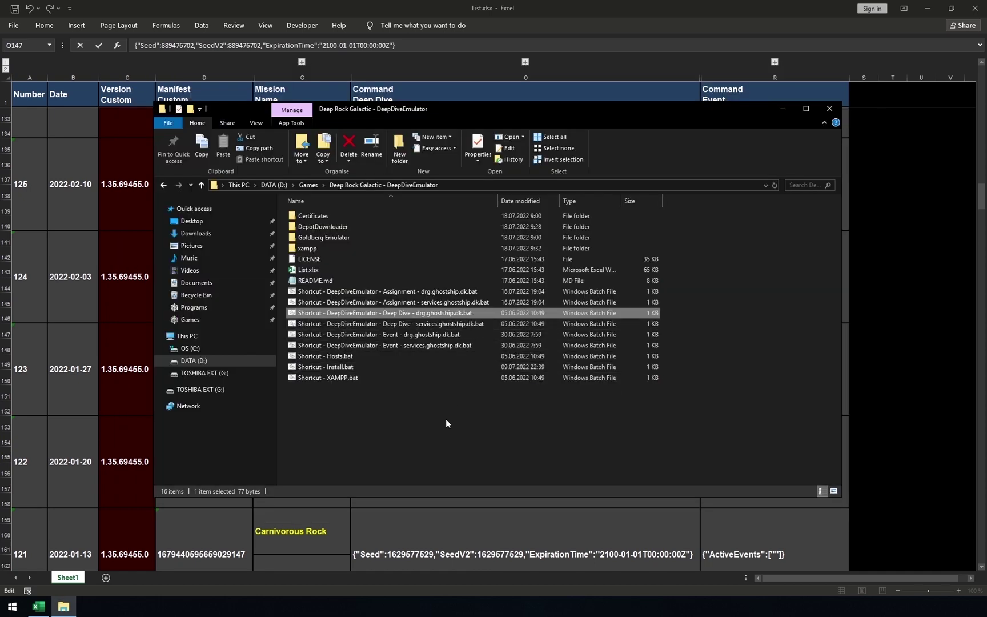
# - Open the Deep Dive services.ghostship.dk file in a text editor
pyautogui.click(387, 324)
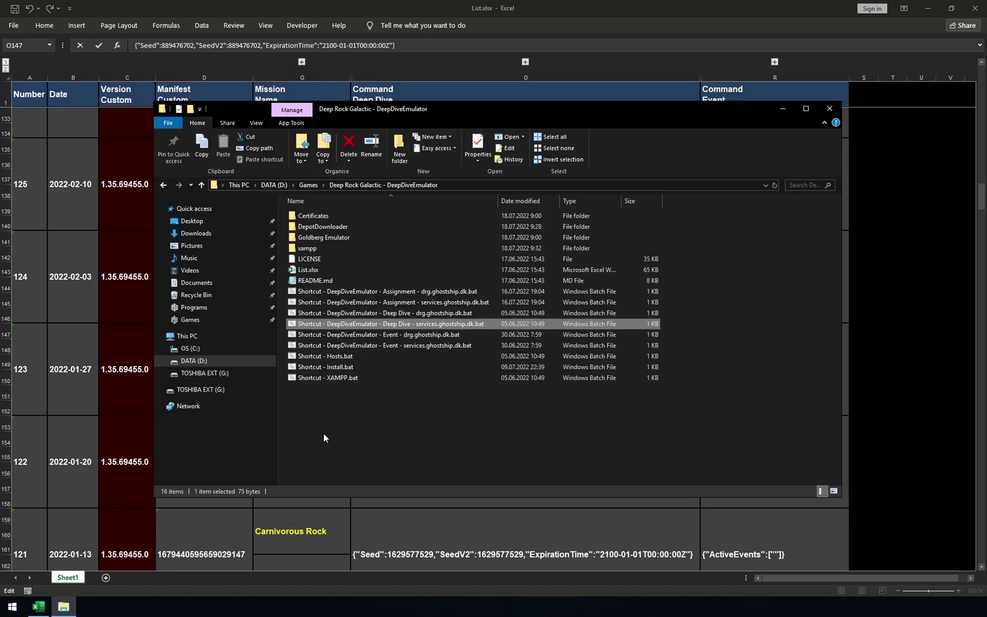
pyautogui.click(457, 274)
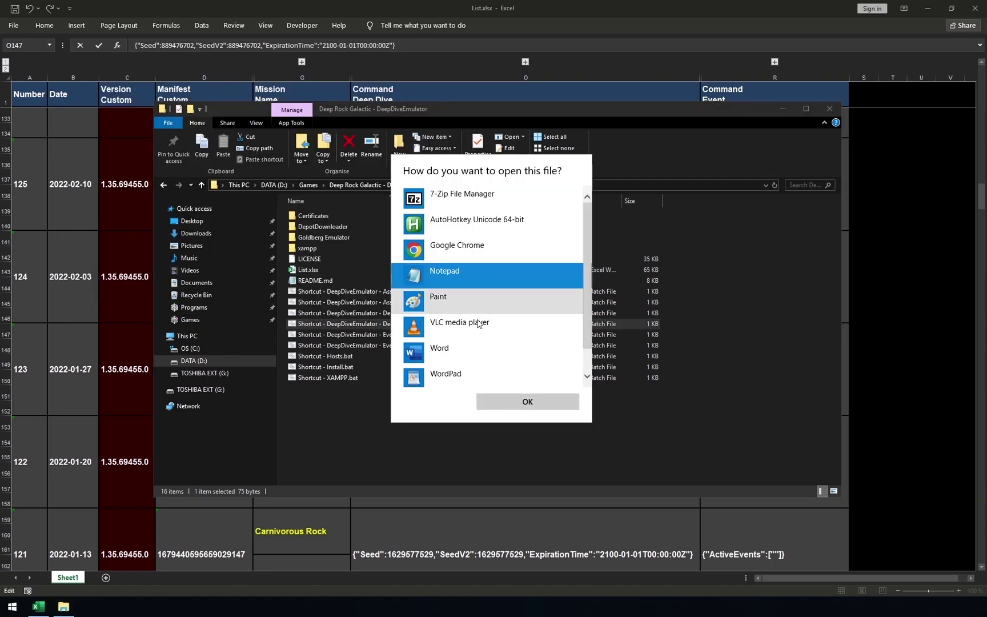
pyautogui.click(491, 396)
# - Copy the LunarFestival event from cell R153 and open Event drg.ghostship.dk as text
pyautogui.hotkey('alt', 'F4')
pyautogui.click(800, 397)
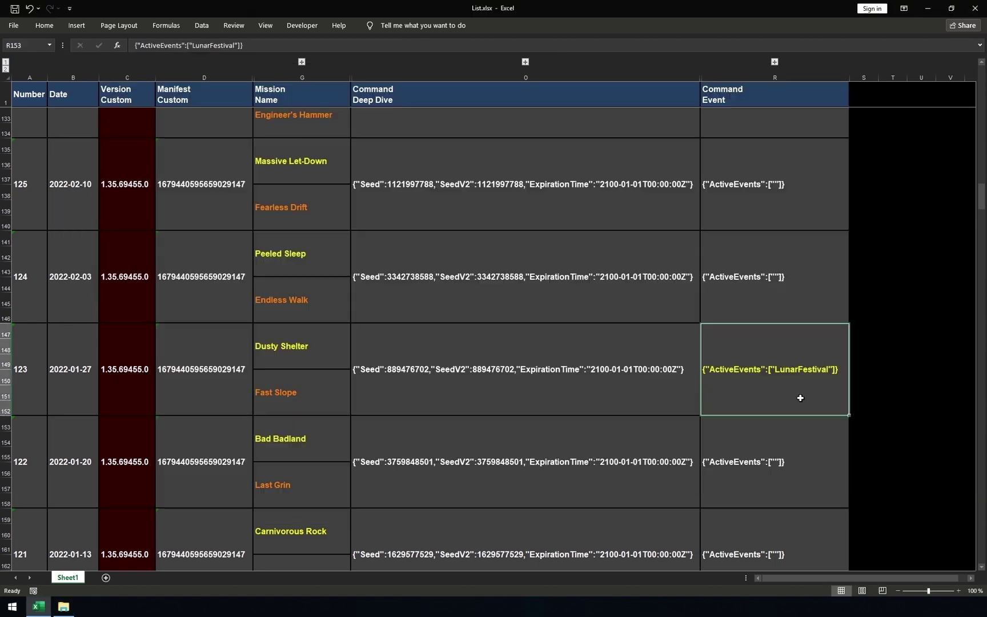
pyautogui.hotkey('ctrl', 'a')
pyautogui.hotkey('ctrl', 'c')
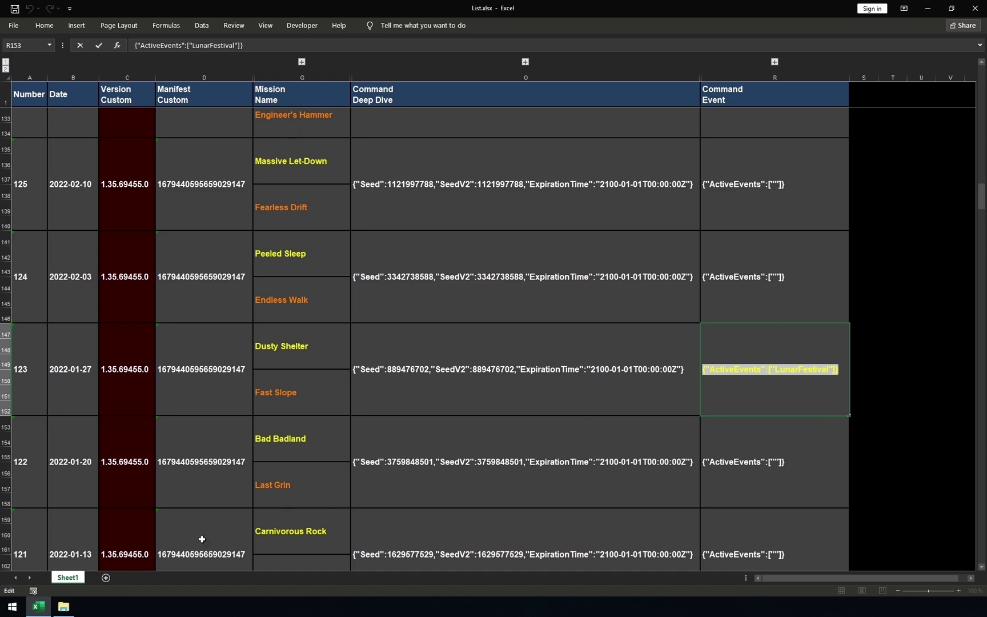
pyautogui.click(64, 607)
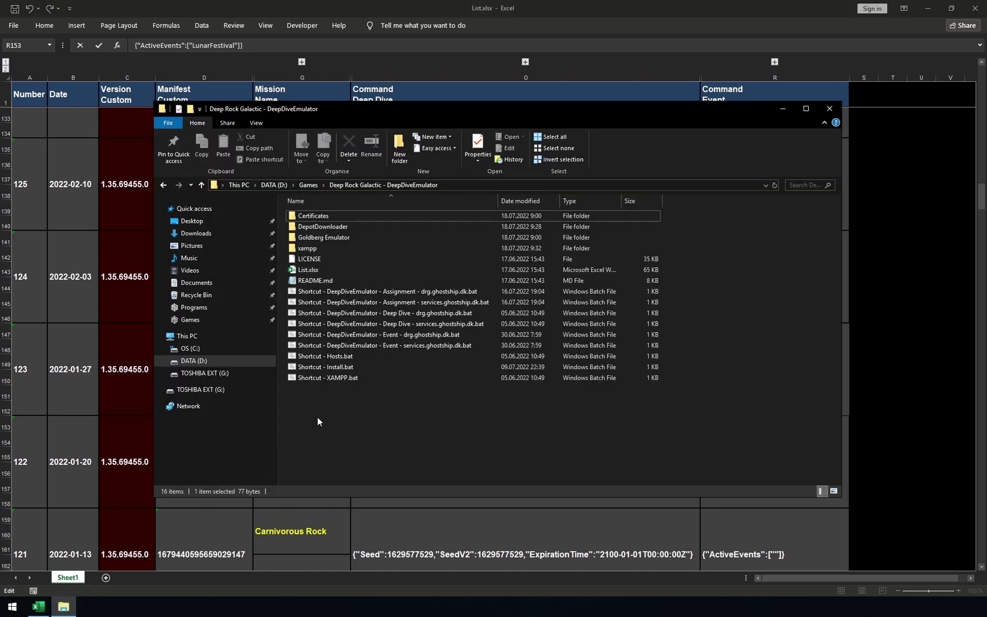
pyautogui.click(335, 337)
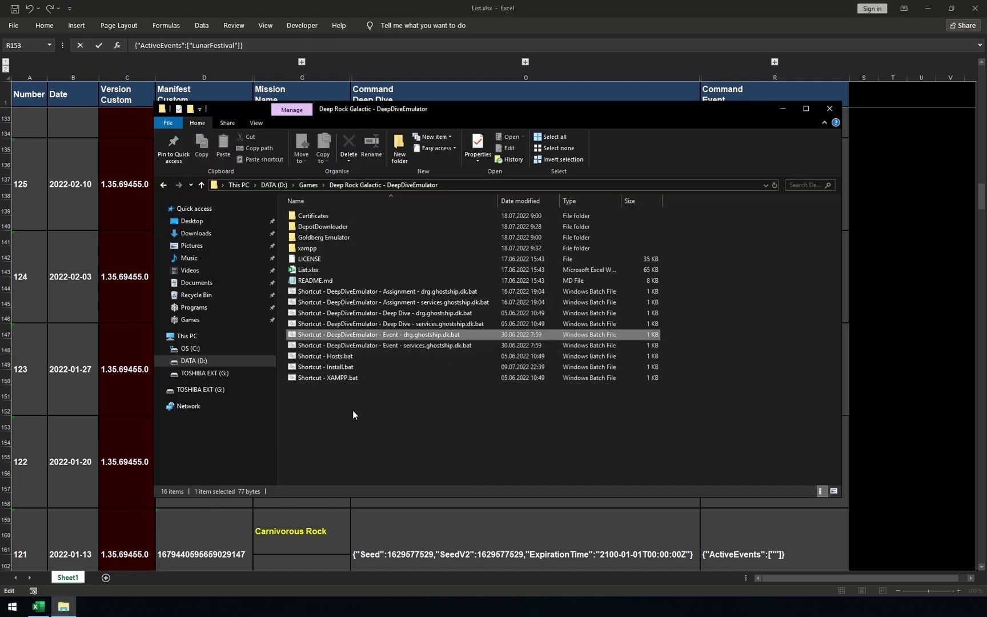
pyautogui.click(440, 286)
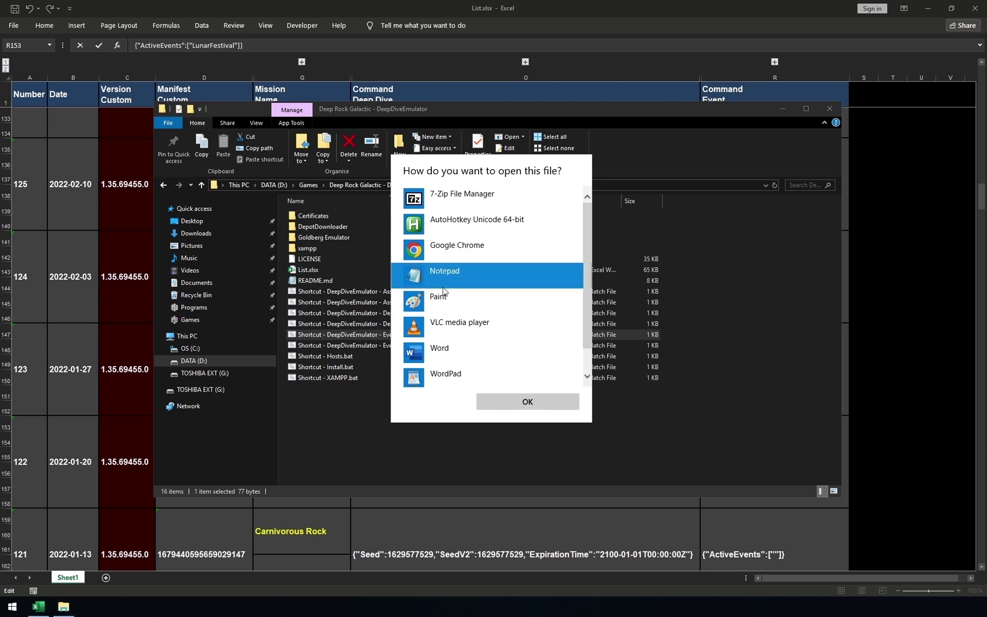
pyautogui.click(496, 400)
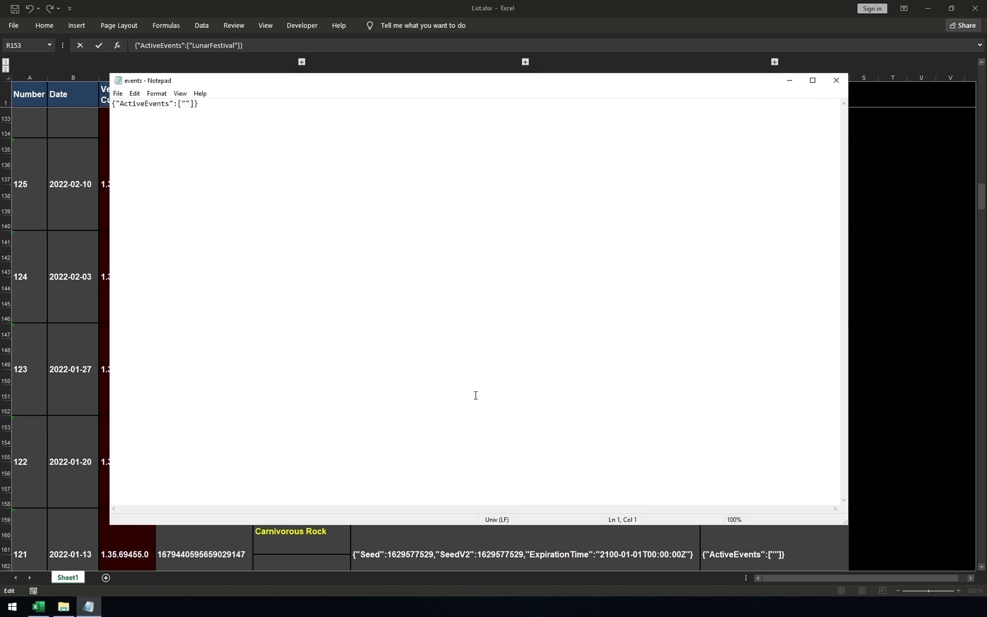
# - Overwrite the events file with {"ActiveEvents":["LunarFestival"]} and save it
pyautogui.hotkey('ctrl', 'v')
pyautogui.click(837, 81)
pyautogui.click(443, 313)
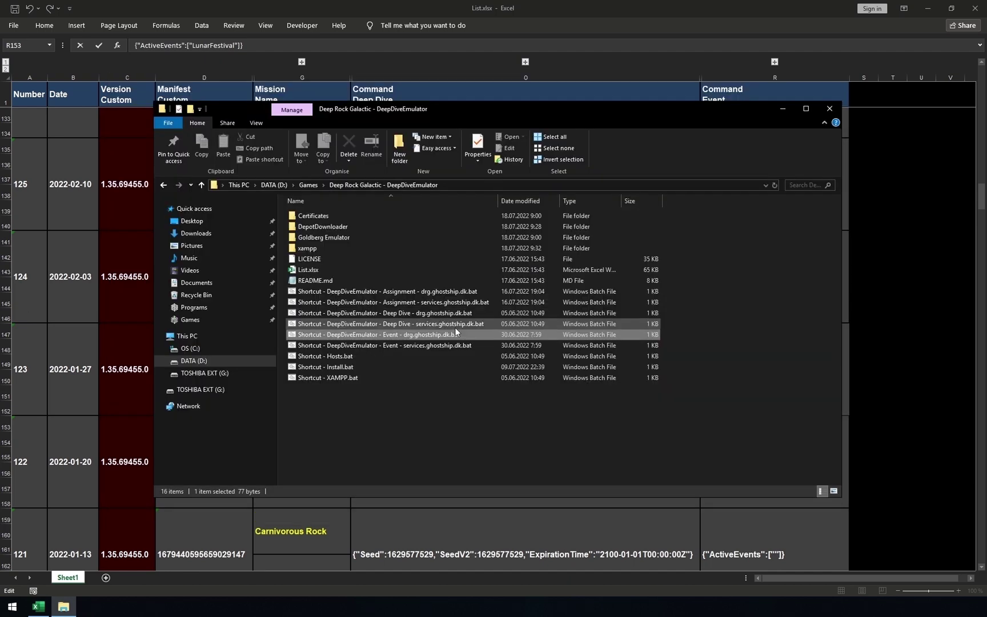
pyautogui.click(492, 412)
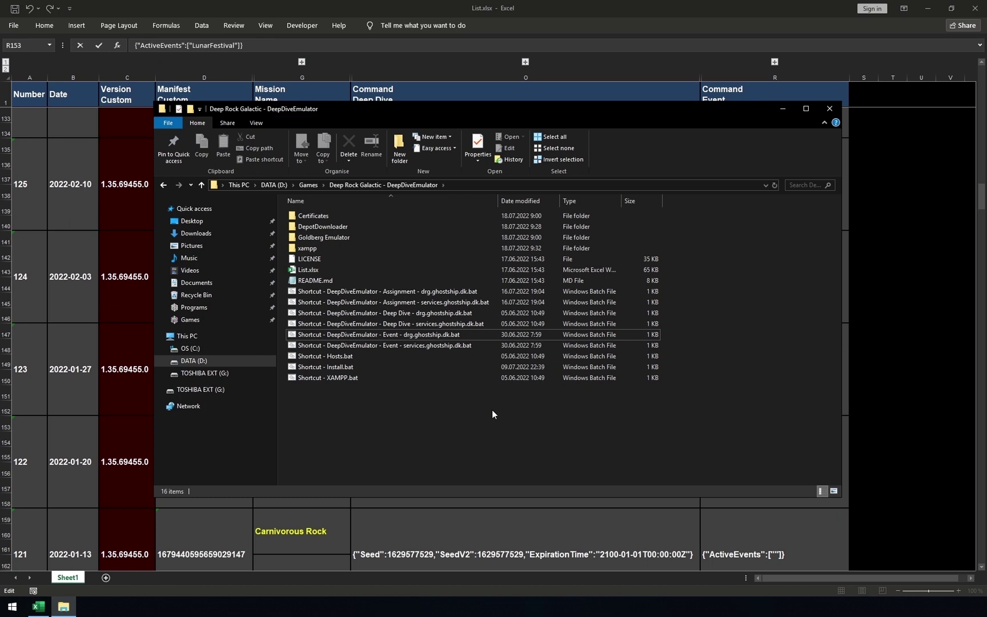
# - Open the Assignment drg.ghostship.dk weekly file as text and change its seed to 32167
pyautogui.click(368, 292)
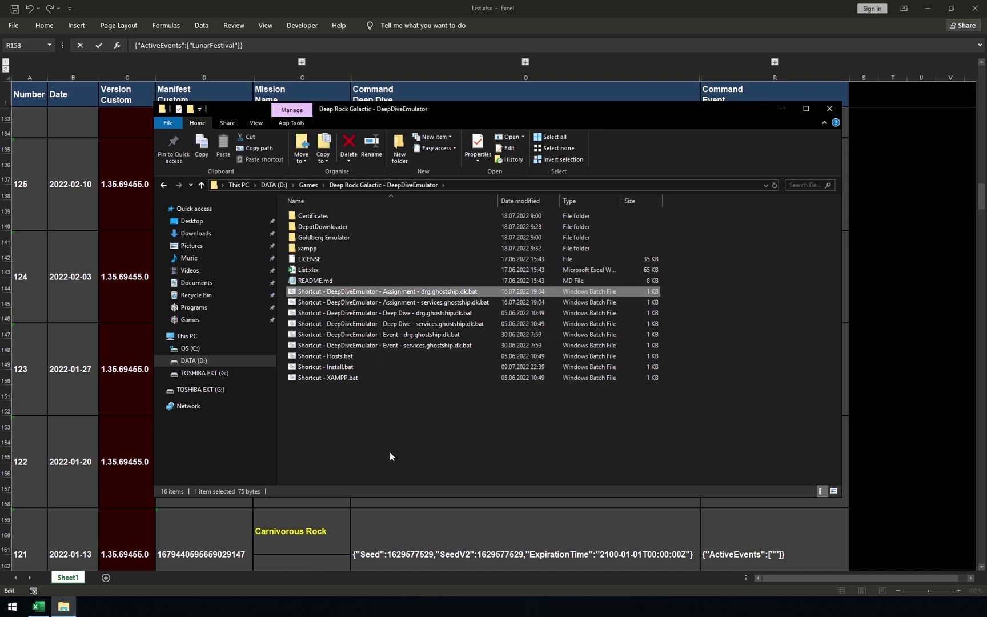
pyautogui.click(440, 277)
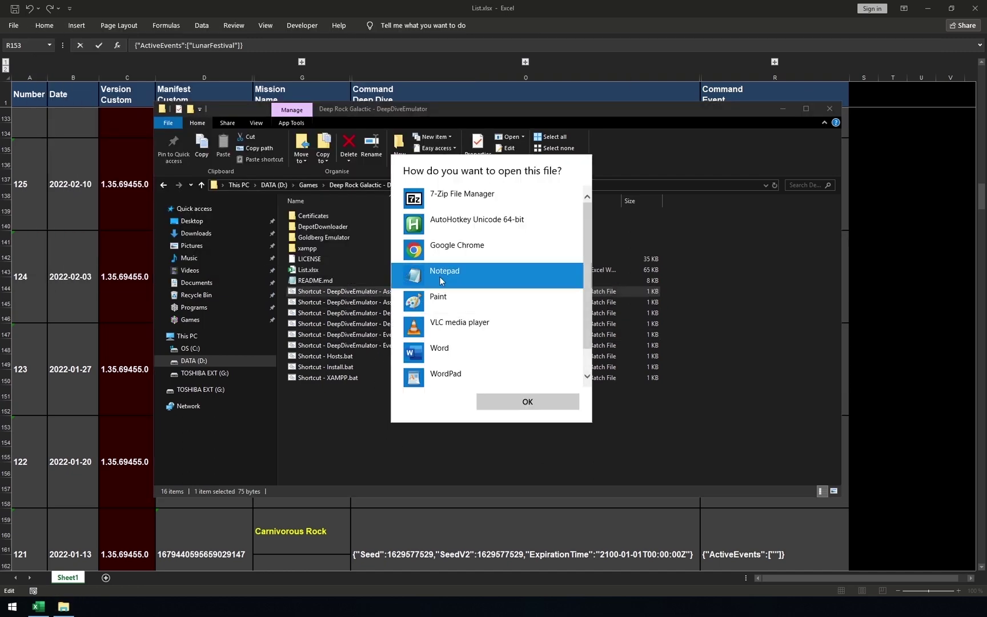
pyautogui.click(501, 404)
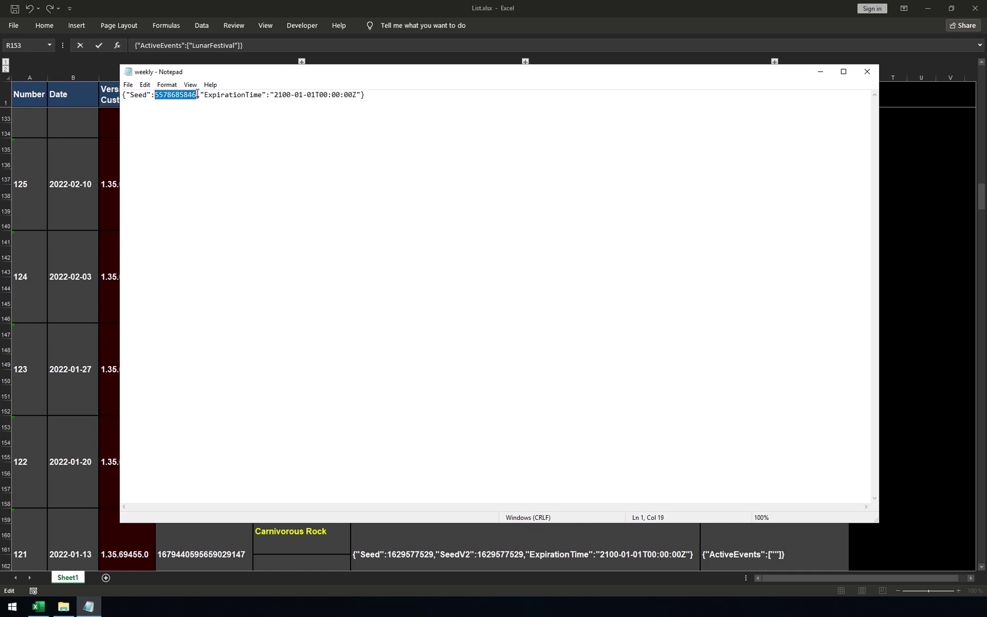
pyautogui.write('32')
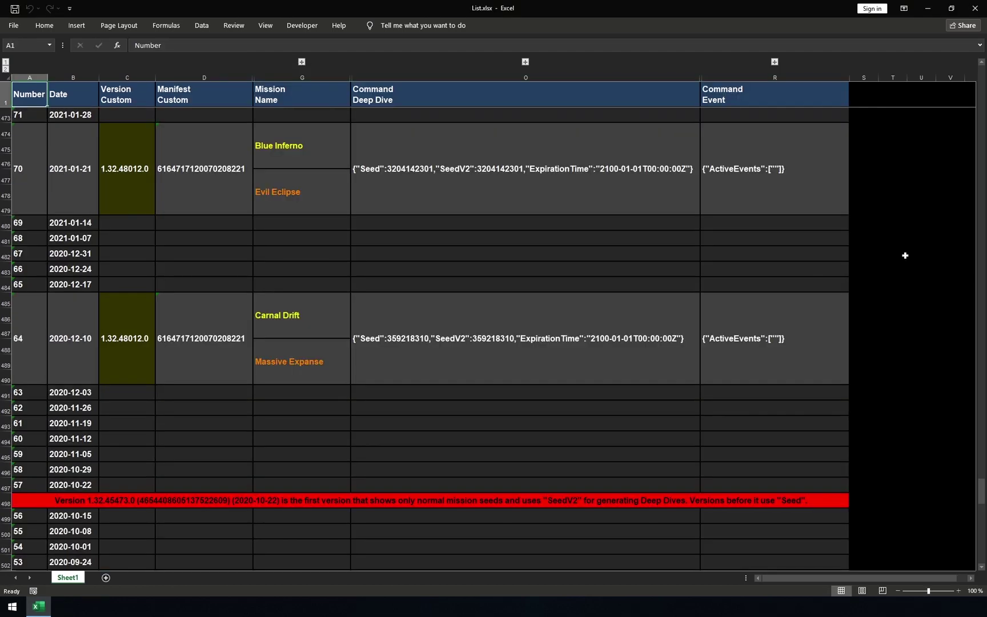
# - Scroll the list down to the 2020 builds, reaching the 2020-07-23 entry
pyautogui.scroll(-16, 905, 255)
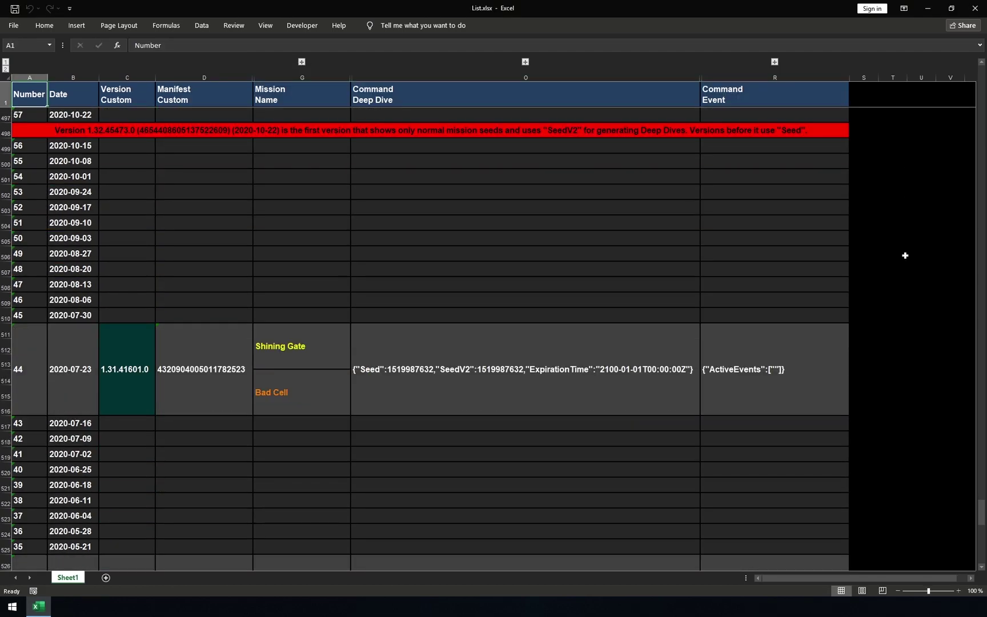
pyautogui.scroll(-7, 905, 256)
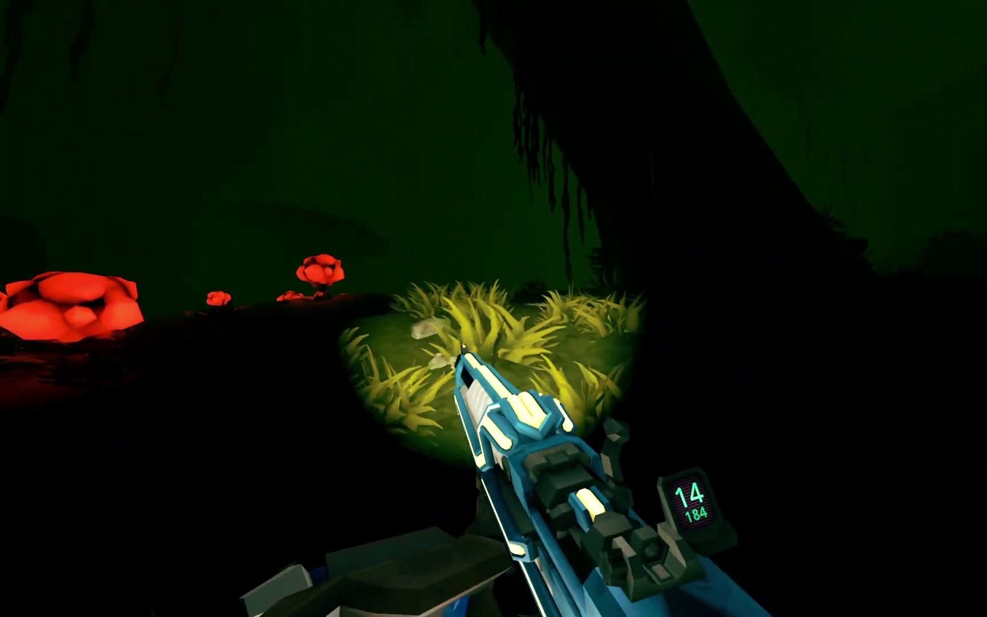
# - Explore the Fungus Bogs cave, swapping to the orange then green weapon and firing
pyautogui.press('2')
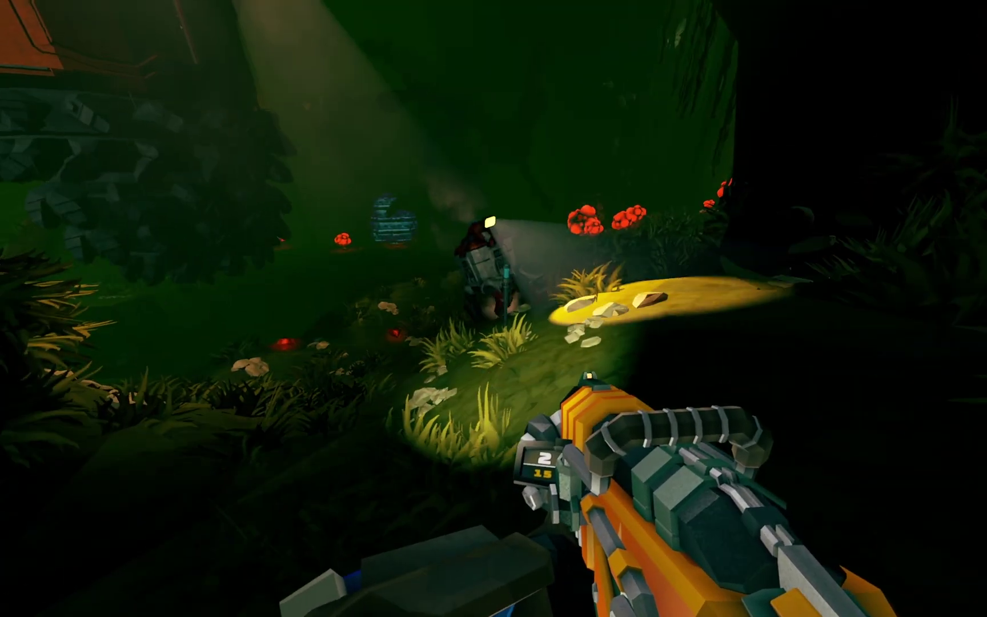
pyautogui.press('w')
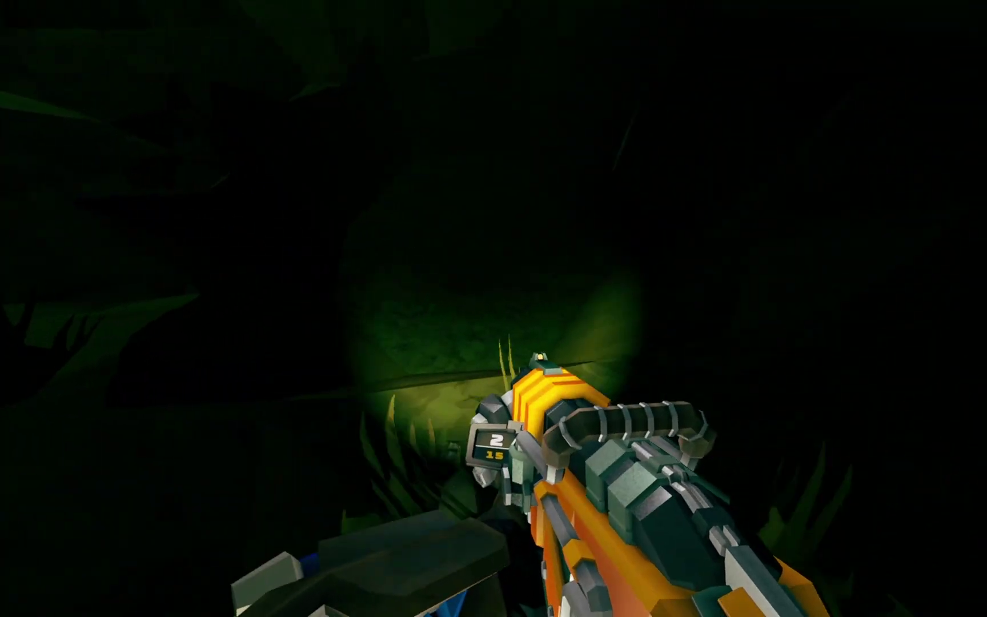
pyautogui.press('3')
pyautogui.click(493, 309)
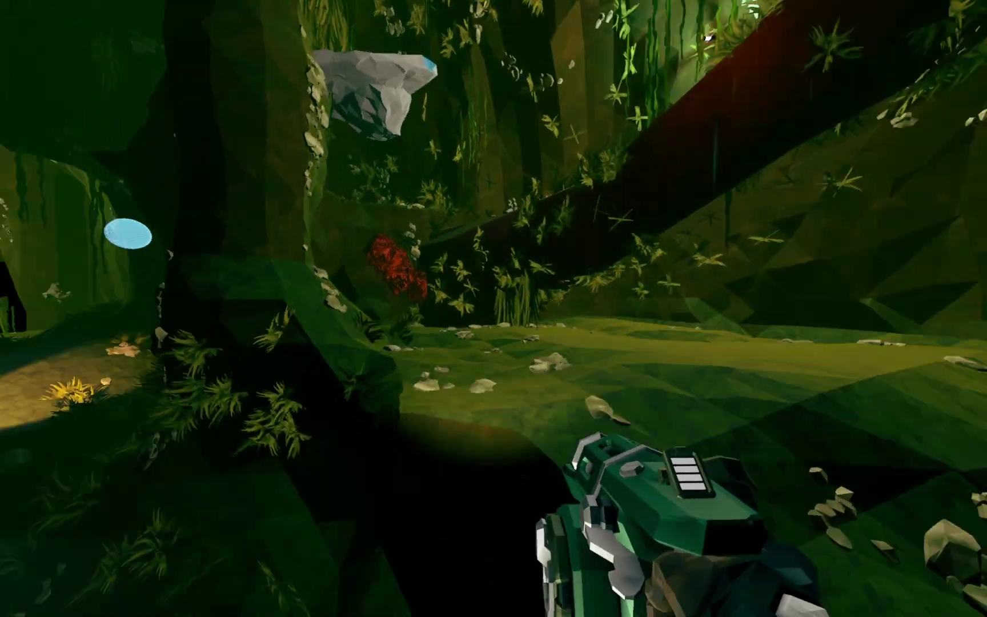